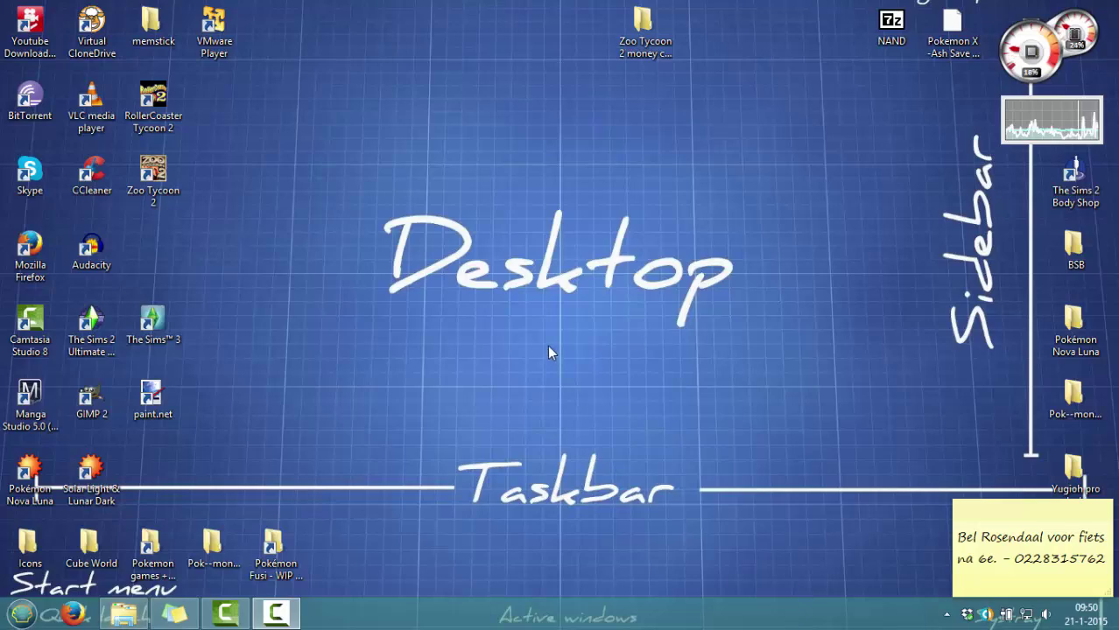
Open a This PC window and try to launch RPG Maker XP
{"action": "key", "text": "super+e"}
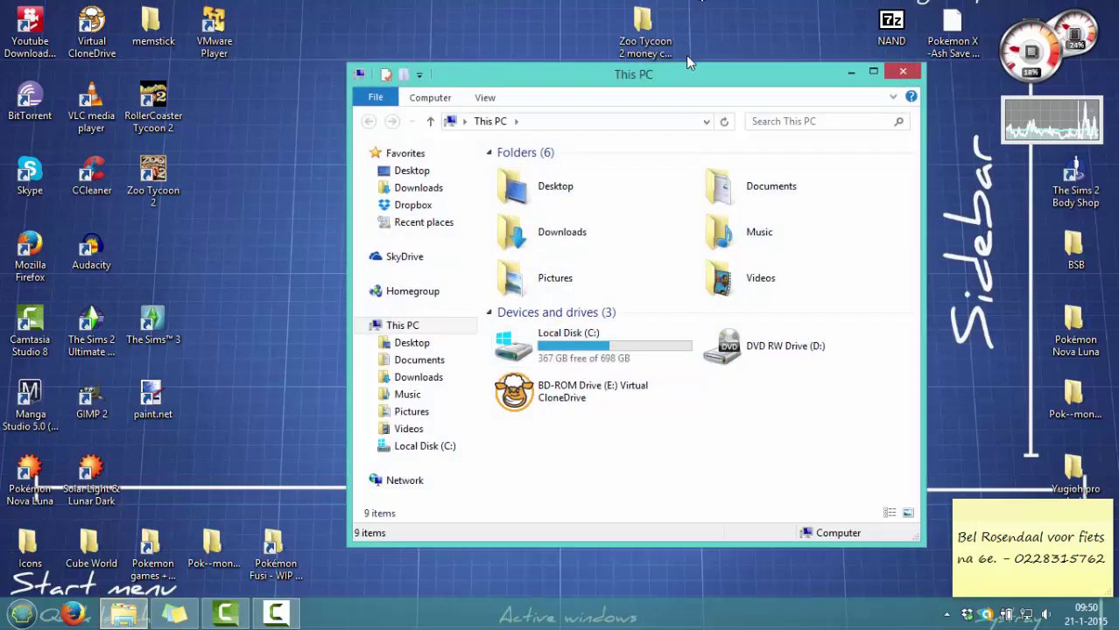
{"action": "left_click_drag", "start_coordinate": [686, 76], "coordinate": [669, 83]}
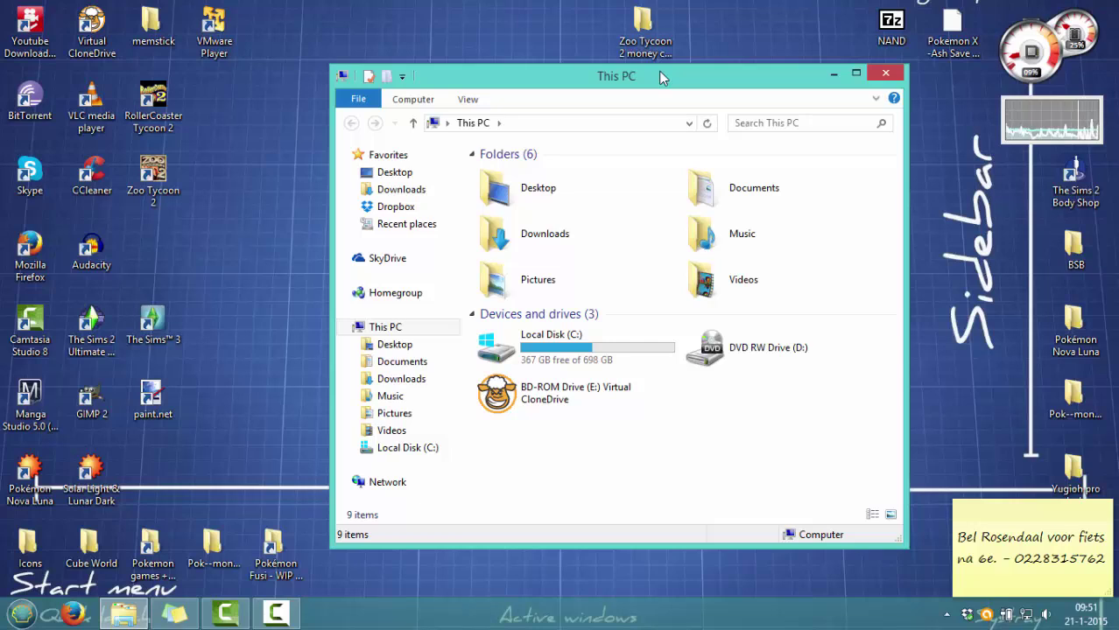
{"action": "left_click", "coordinate": [21, 613]}
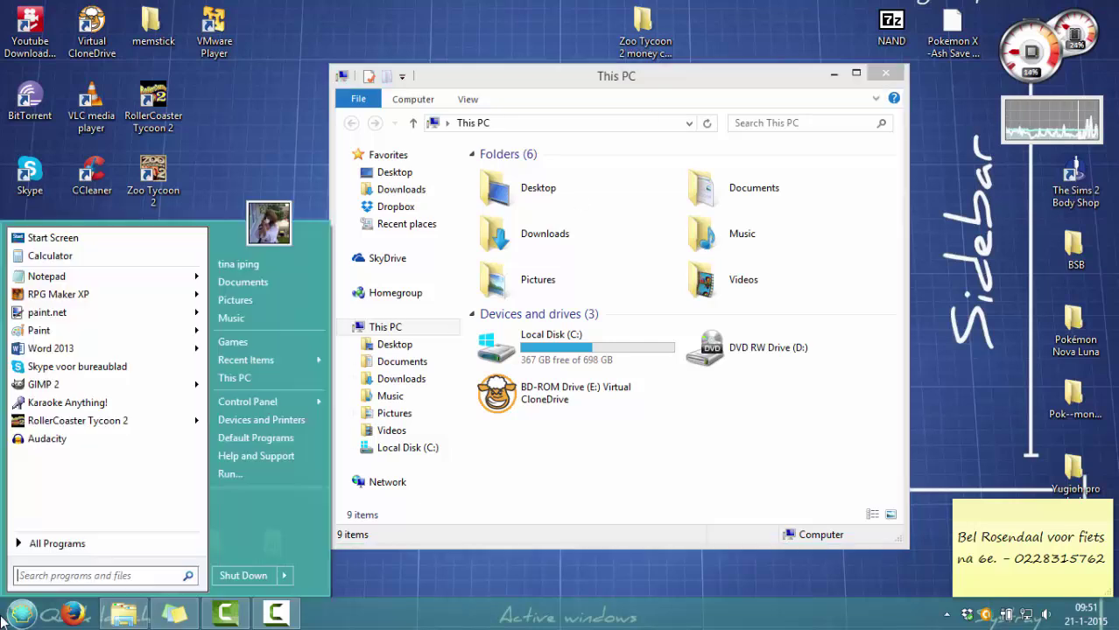
{"action": "left_click", "coordinate": [83, 295]}
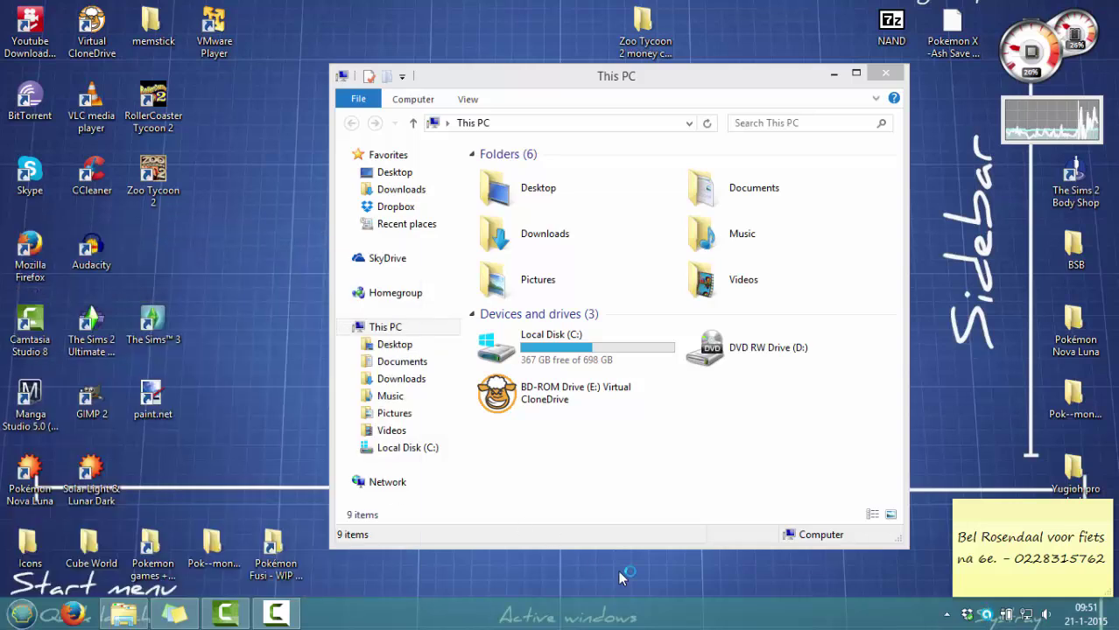
{"action": "left_click", "coordinate": [662, 524]}
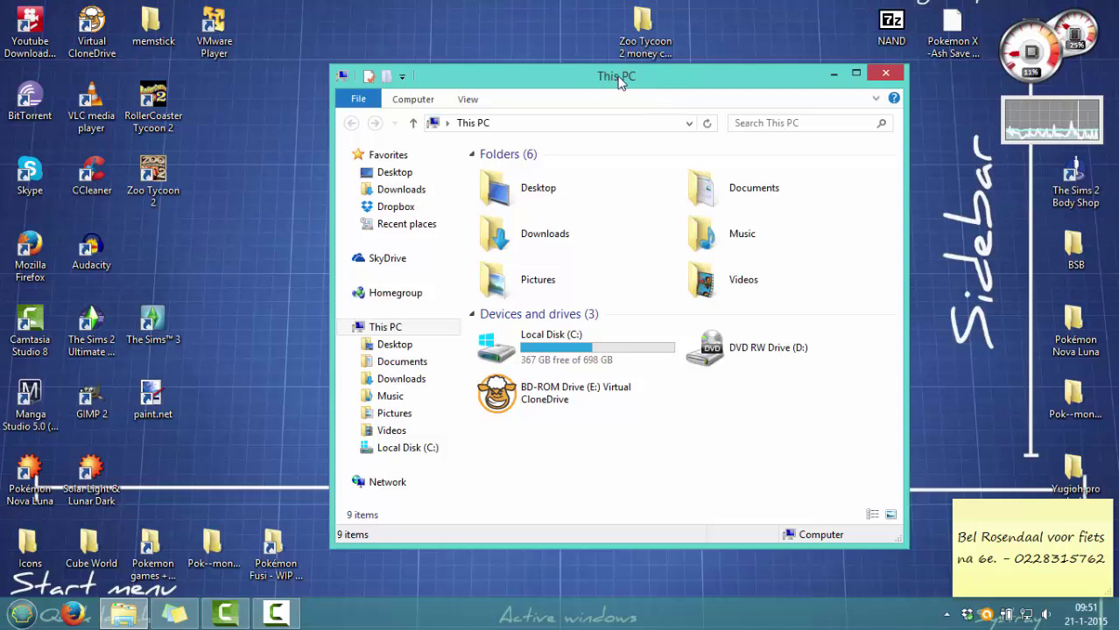
Open Task Manager, examine the running apps and background processes for RPG Maker XP, and minimise it
{"action": "right_click", "coordinate": [566, 619]}
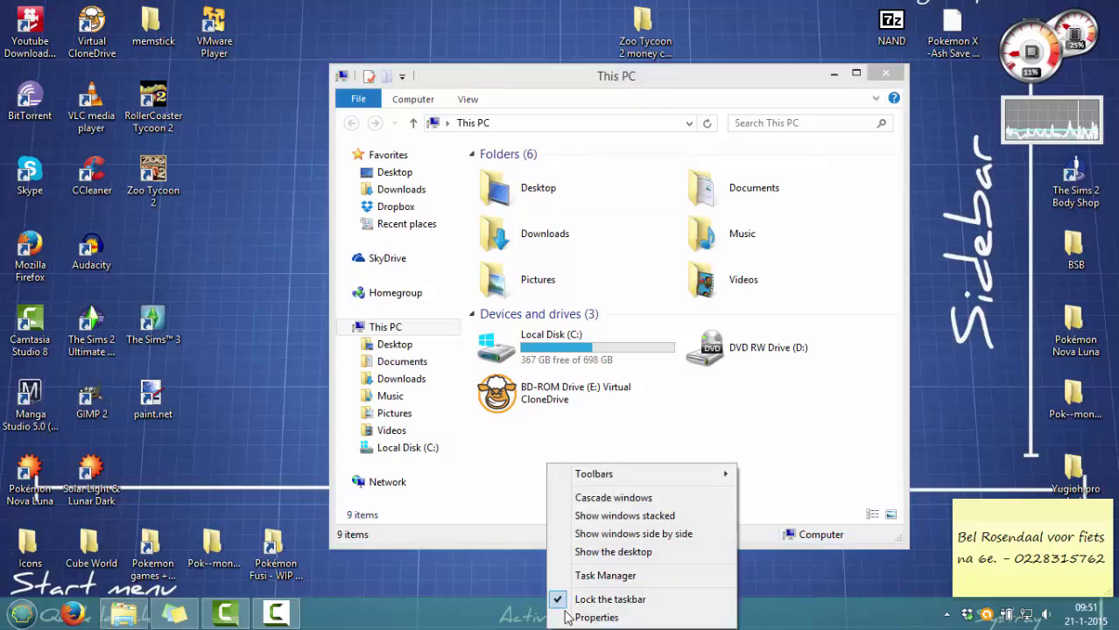
{"action": "left_click", "coordinate": [591, 577]}
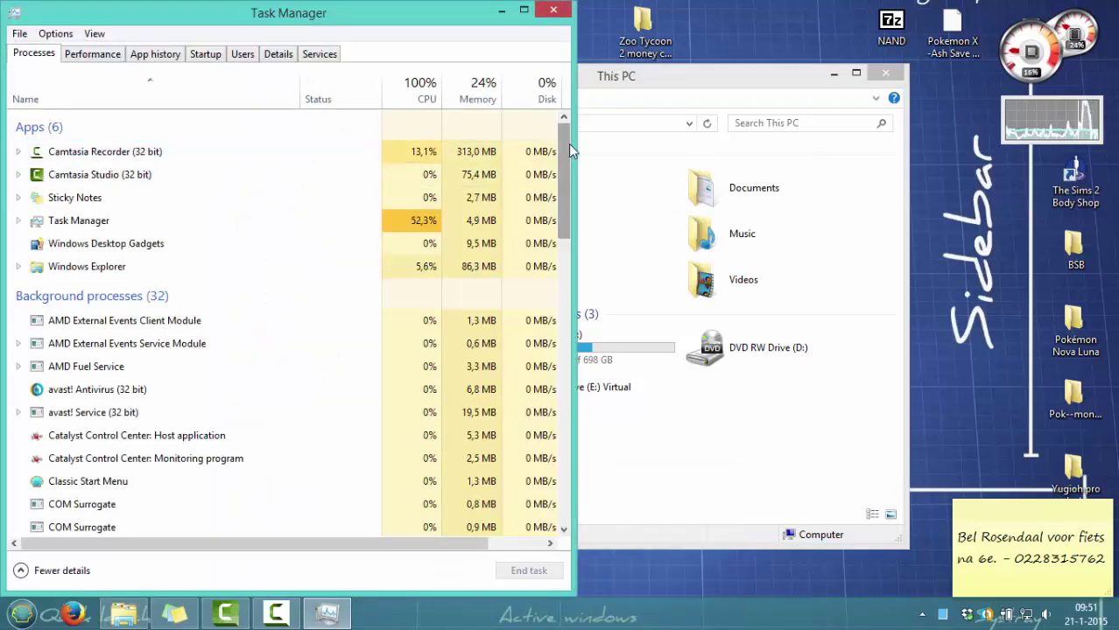
{"action": "left_click_drag", "start_coordinate": [568, 144], "coordinate": [569, 238]}
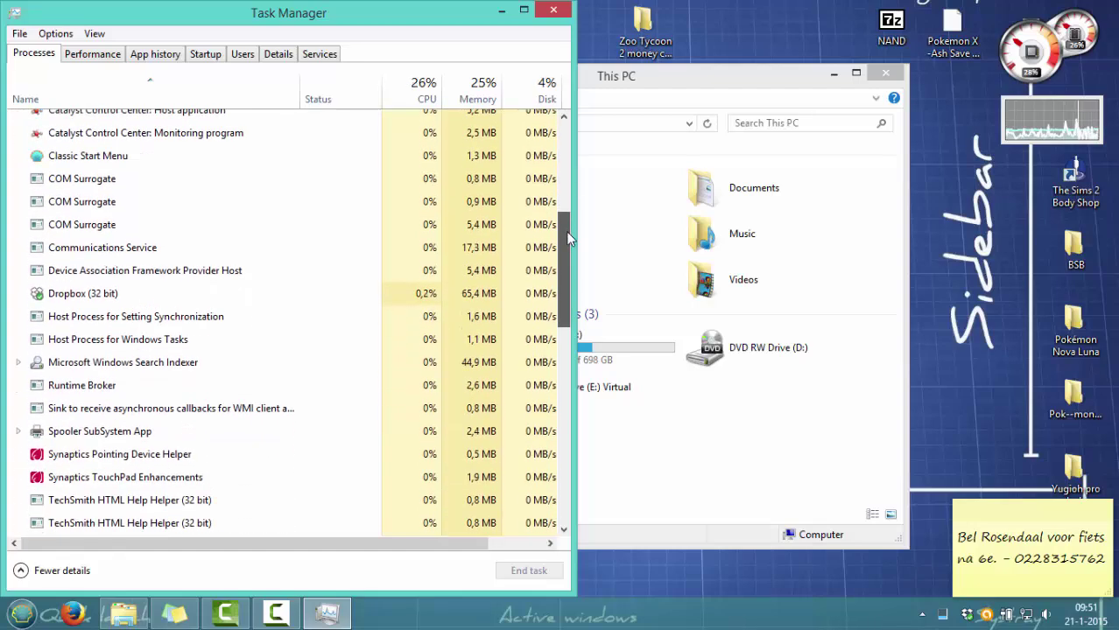
{"action": "left_click_drag", "start_coordinate": [567, 232], "coordinate": [568, 156]}
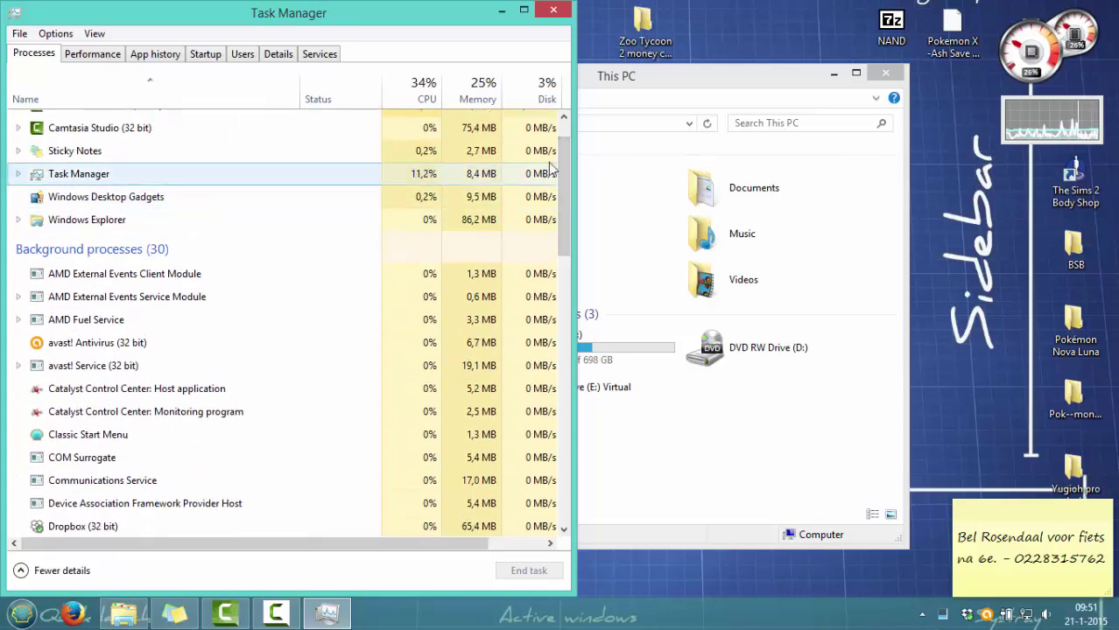
{"action": "left_click_drag", "start_coordinate": [565, 165], "coordinate": [560, 194]}
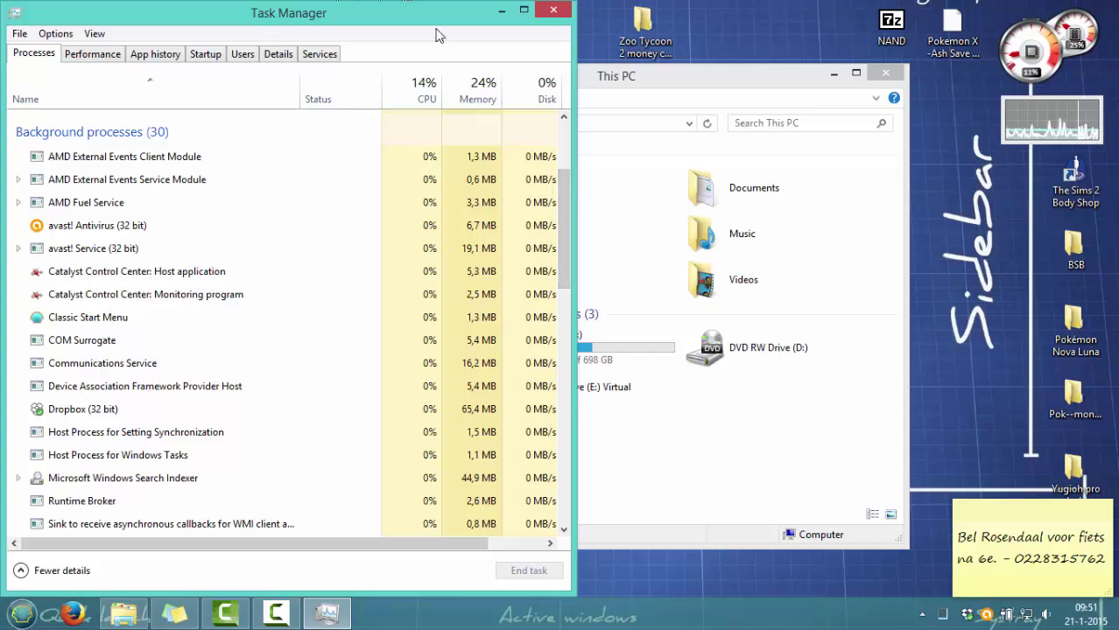
{"action": "left_click", "coordinate": [500, 13]}
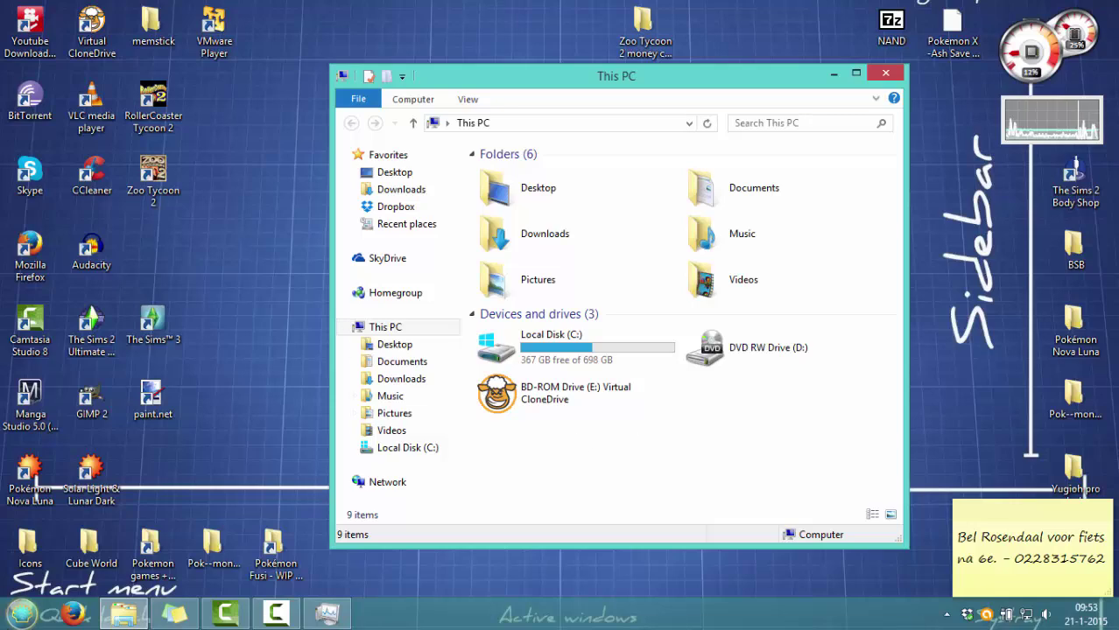
Restore Task Manager and look through the background processes for RPG Maker XP once more
{"action": "left_click", "coordinate": [22, 613]}
{"action": "left_click", "coordinate": [600, 155]}
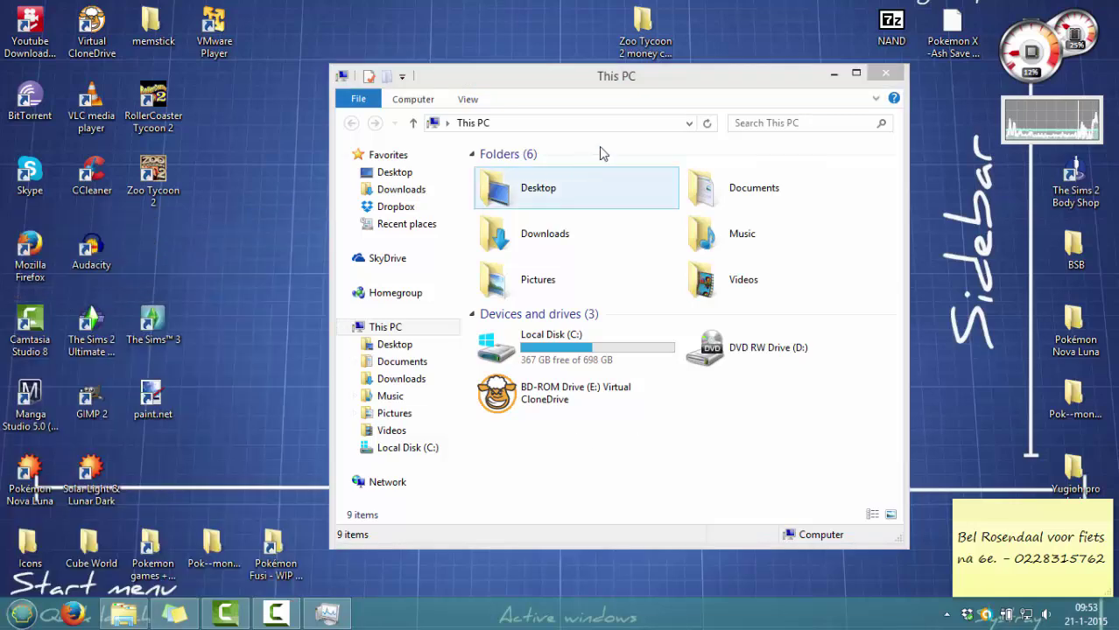
{"action": "left_click", "coordinate": [326, 613]}
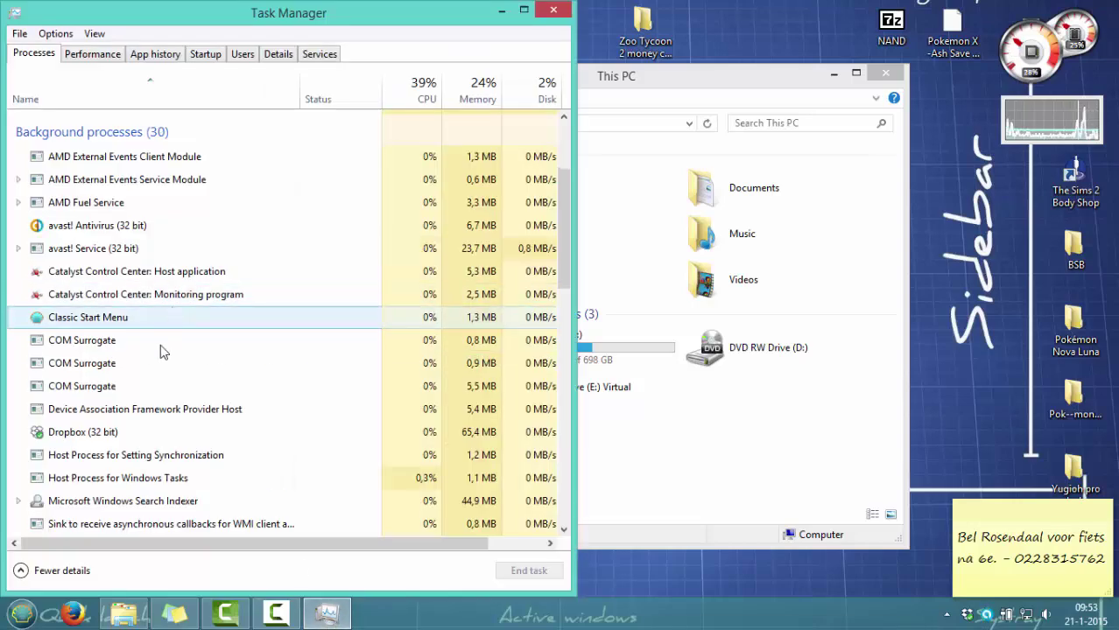
{"action": "scroll", "coordinate": [262, 413], "scroll_direction": "down", "scroll_amount": 1}
{"action": "scroll", "coordinate": [265, 417], "scroll_direction": "down", "scroll_amount": 3}
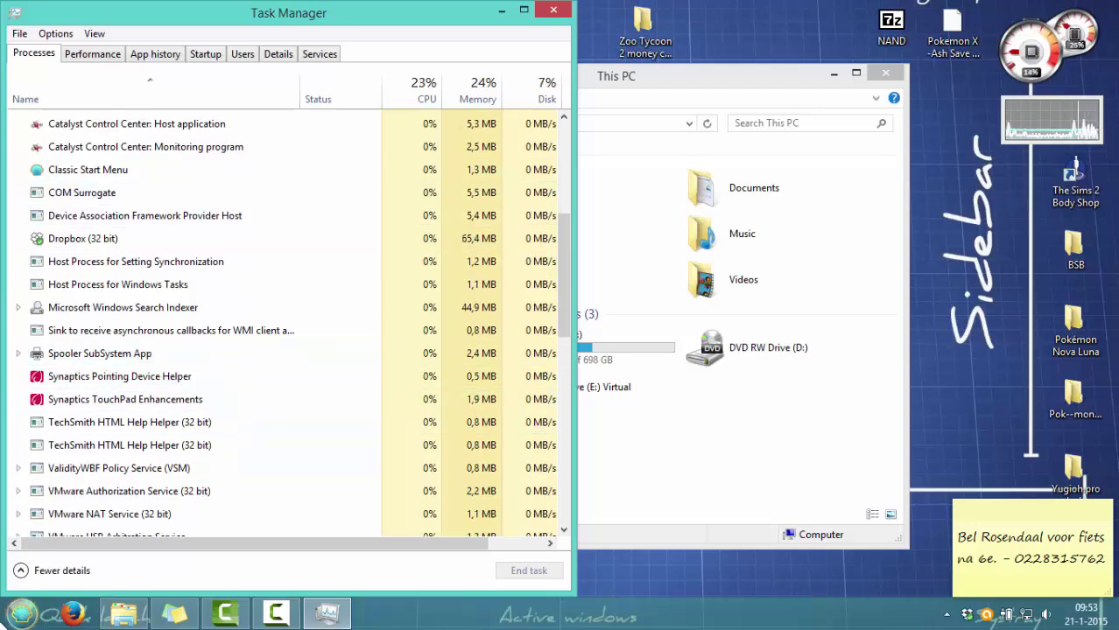
Try to launch RPG Maker XP again while checking the process list in Task Manager
{"action": "left_click", "coordinate": [21, 613]}
{"action": "left_click", "coordinate": [79, 294]}
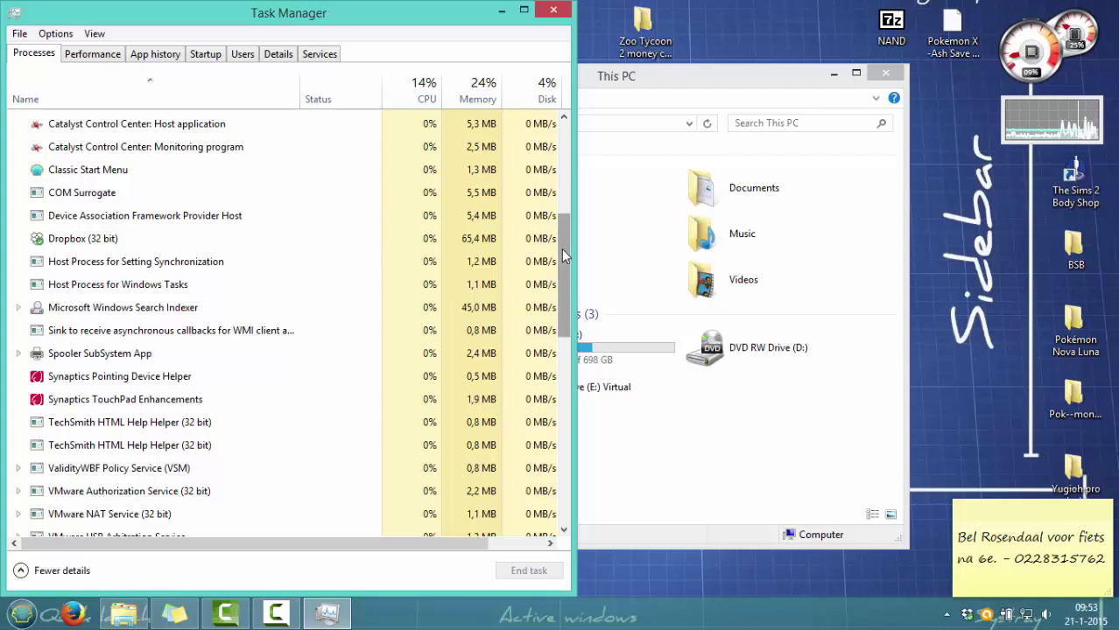
{"action": "left_click_drag", "start_coordinate": [562, 249], "coordinate": [574, 291]}
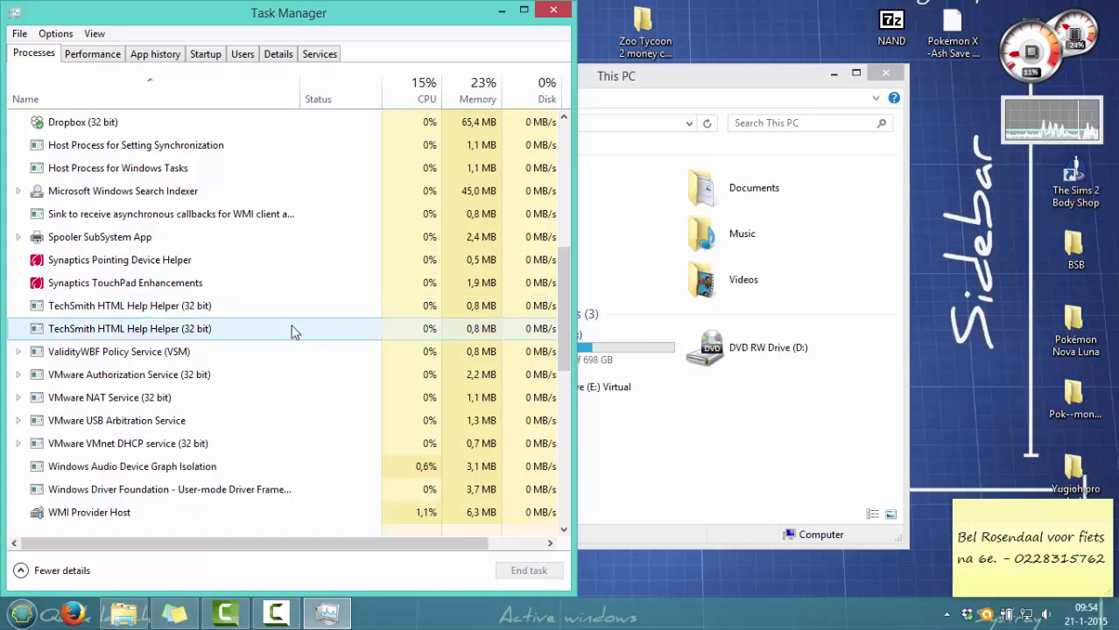
Close Task Manager and the This PC window to clear the desktop
{"action": "left_click", "coordinate": [557, 17]}
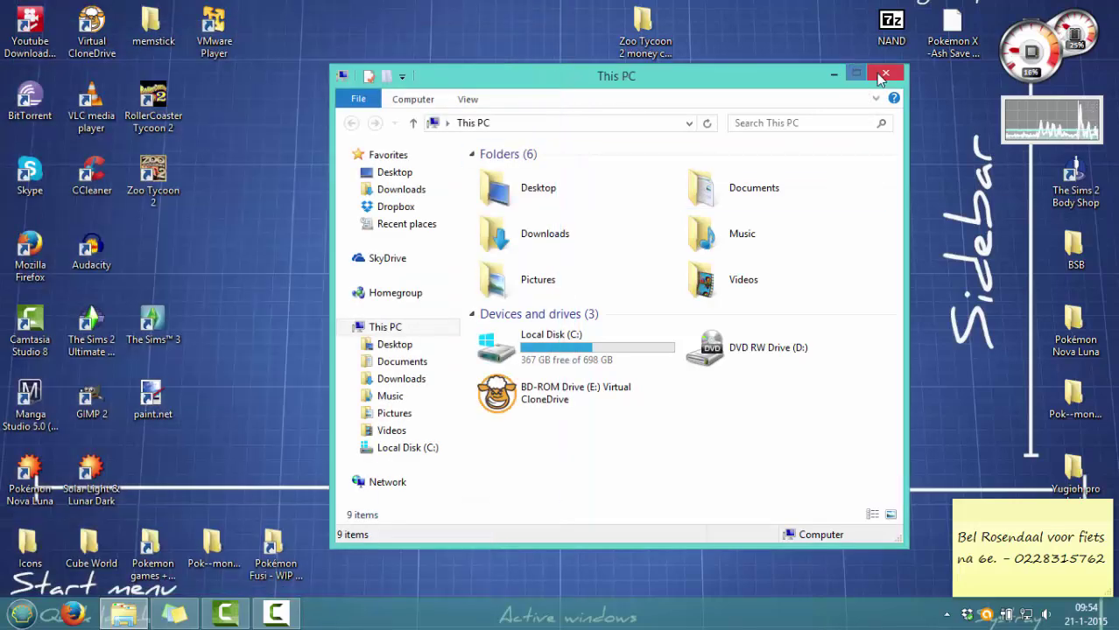
{"action": "left_click", "coordinate": [885, 75]}
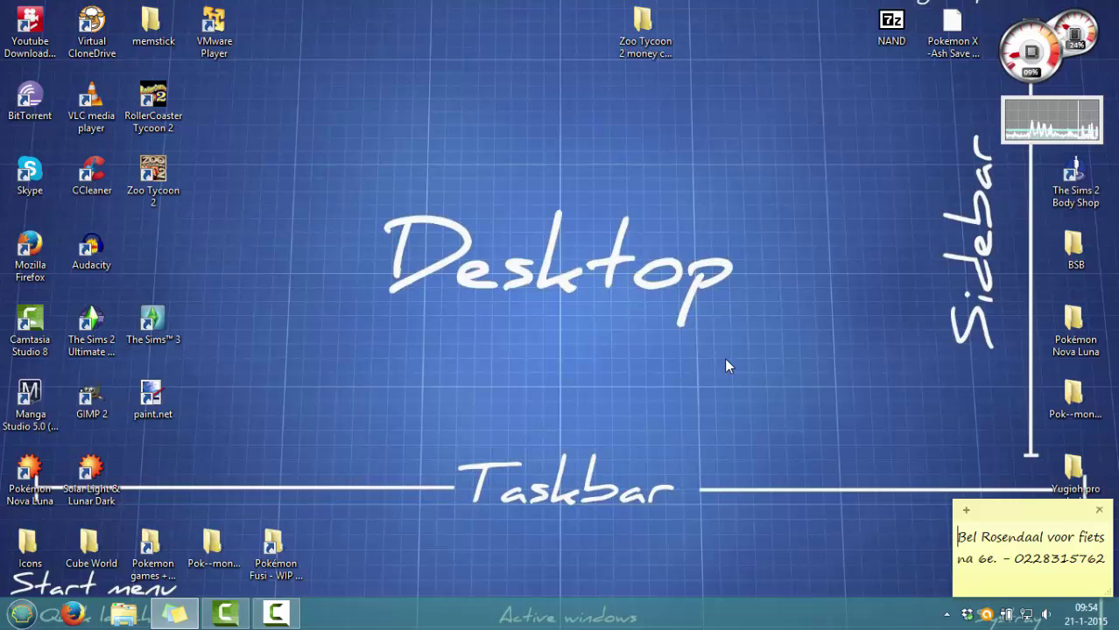
{"action": "left_click_drag", "start_coordinate": [349, 181], "coordinate": [765, 360]}
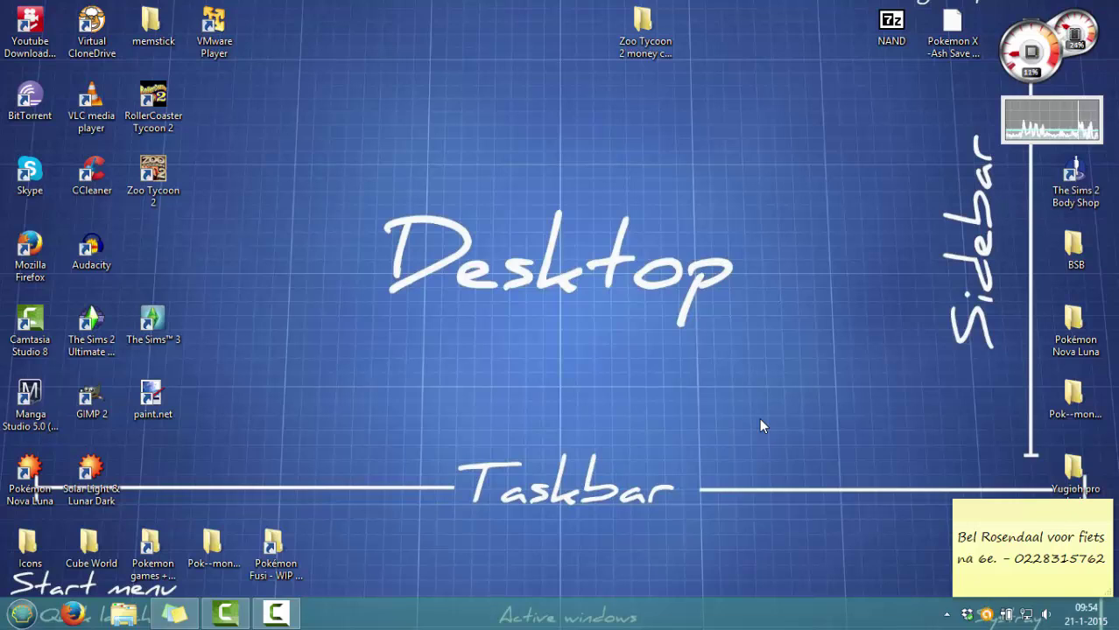
{"action": "left_click", "coordinate": [22, 615]}
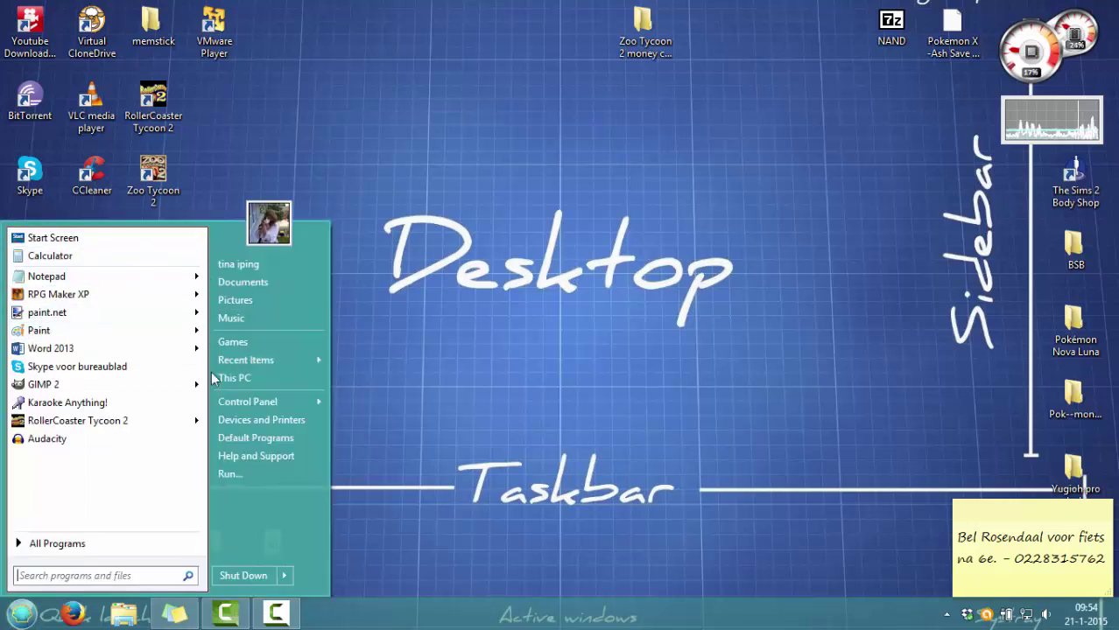
{"action": "mouse_move", "coordinate": [227, 399]}
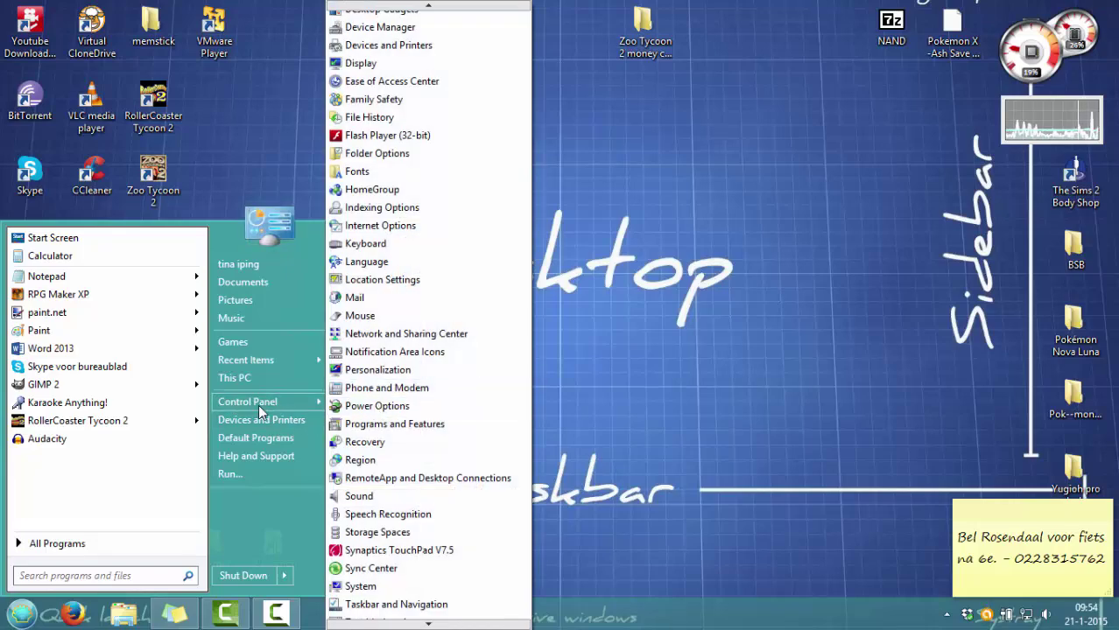
{"action": "left_click", "coordinate": [825, 324]}
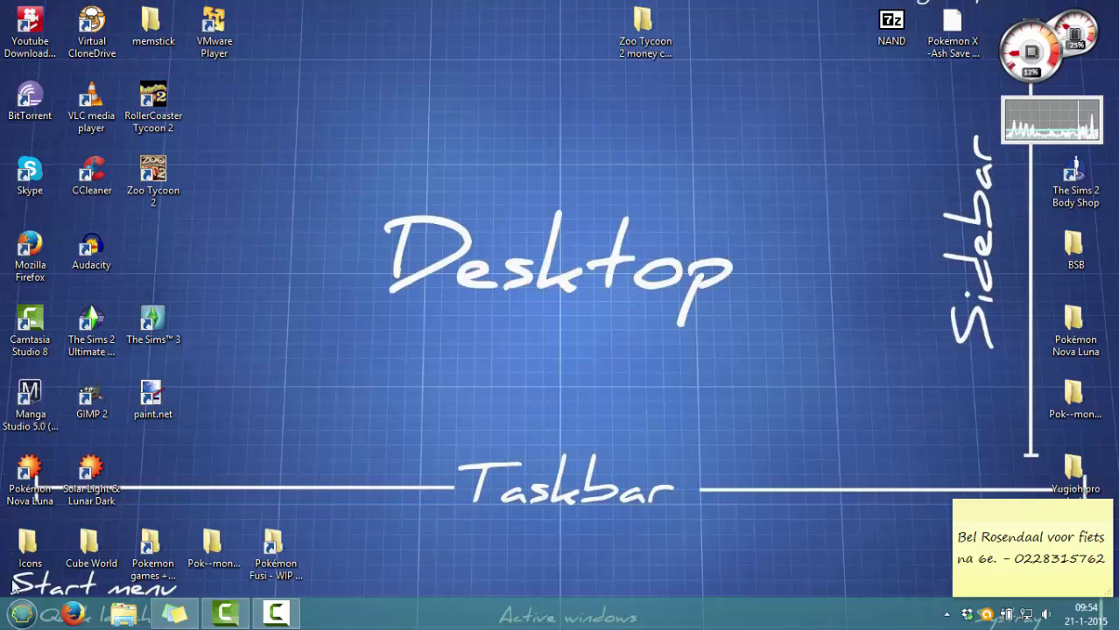
Open the advanced system settings from the Control Panel's System page and minimise the System window
{"action": "left_click", "coordinate": [22, 615]}
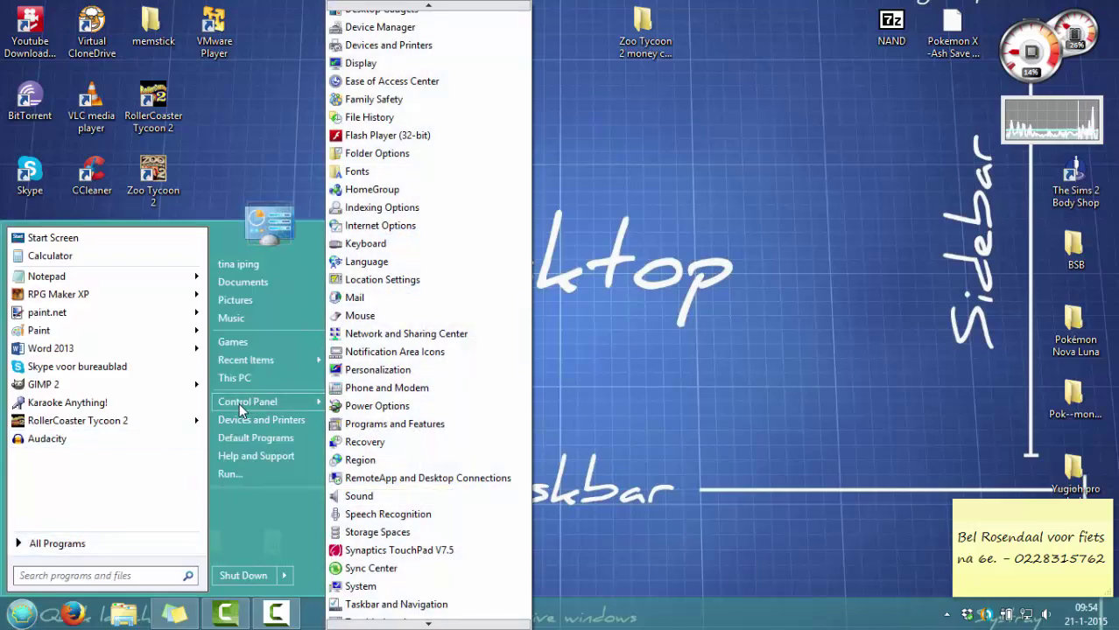
{"action": "left_click", "coordinate": [239, 403]}
{"action": "left_click_drag", "start_coordinate": [901, 198], "coordinate": [899, 372]}
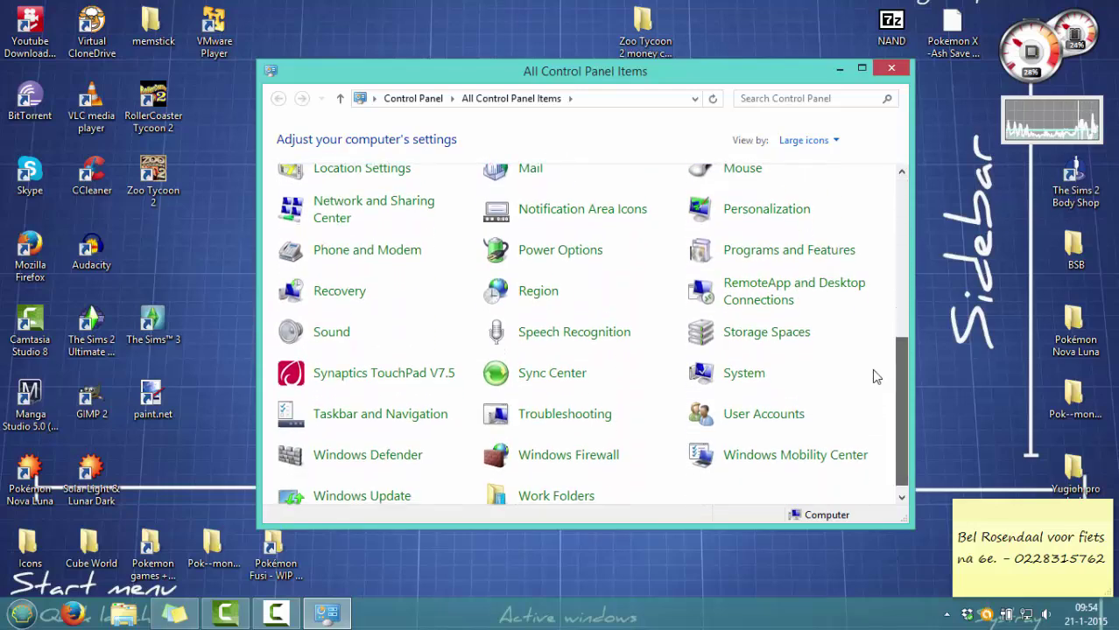
{"action": "left_click", "coordinate": [732, 382]}
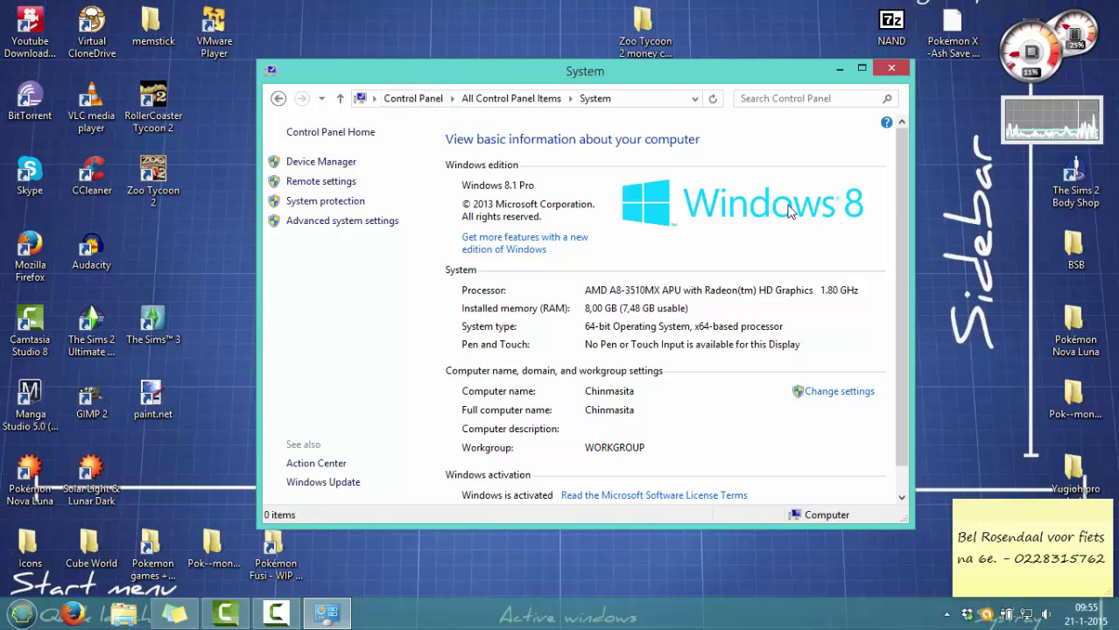
{"action": "left_click", "coordinate": [355, 226]}
{"action": "left_click", "coordinate": [837, 70]}
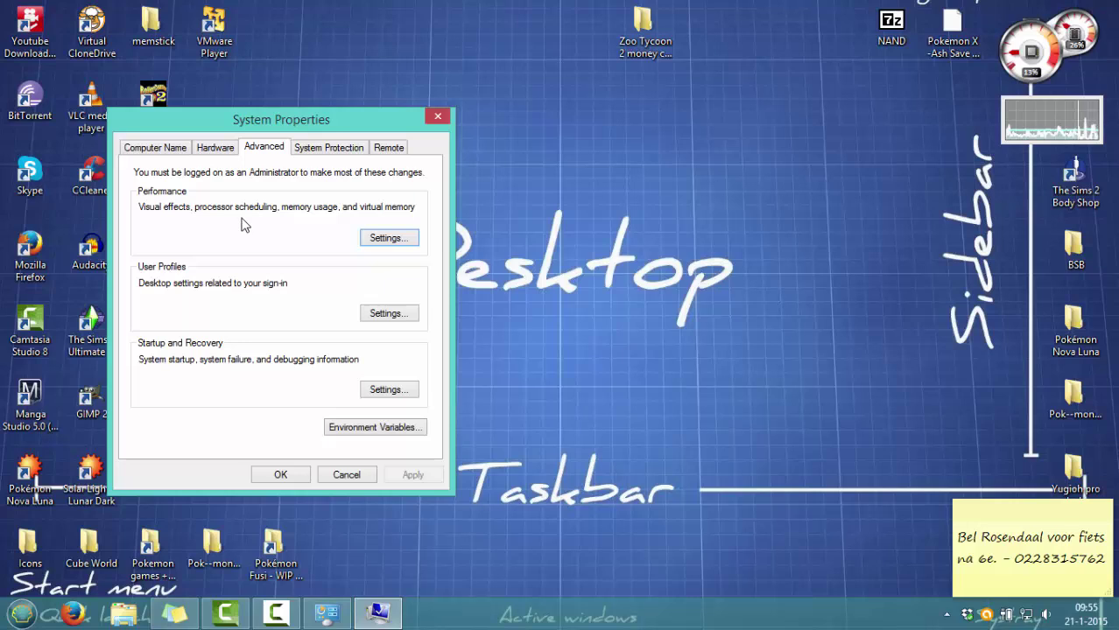
Open the performance settings in System Properties and show the Data Execution Prevention options
{"action": "left_click", "coordinate": [378, 242]}
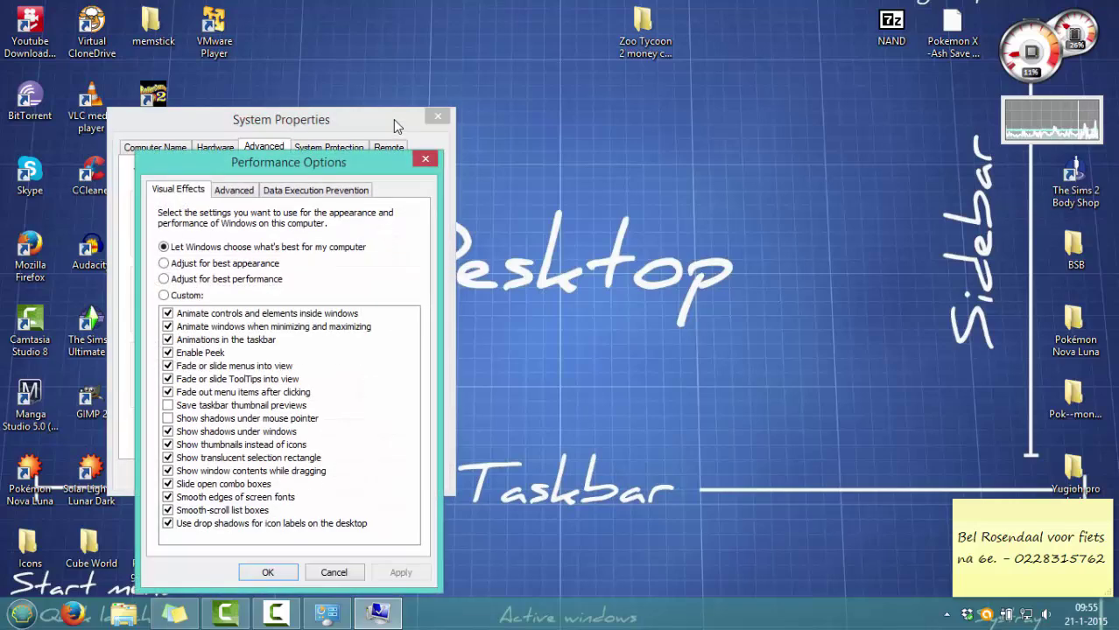
{"action": "left_click_drag", "start_coordinate": [388, 162], "coordinate": [657, 107]}
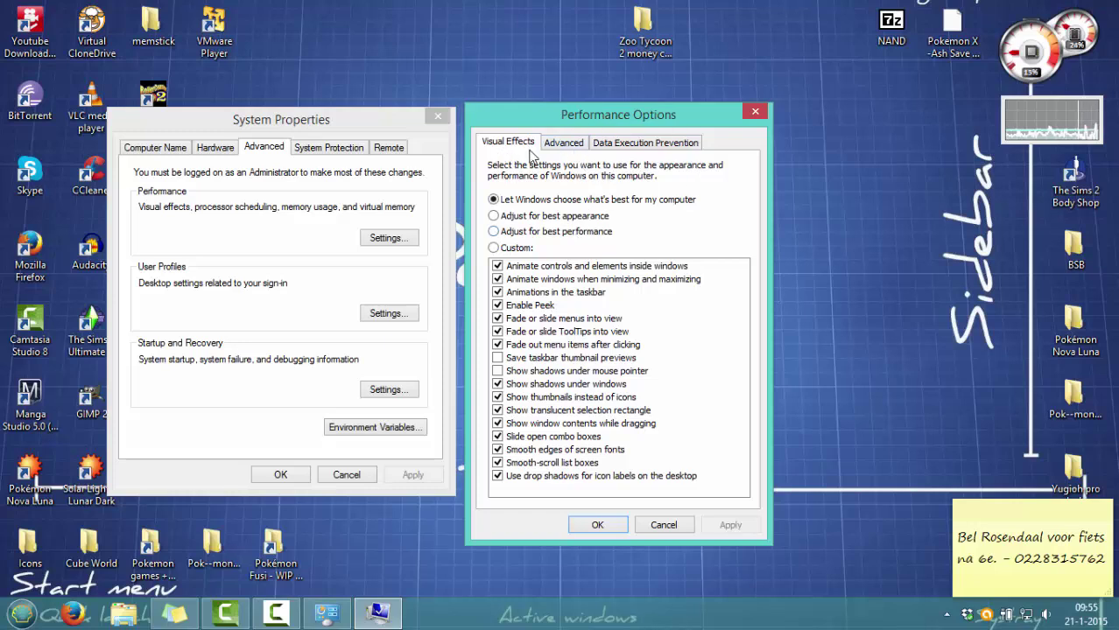
{"action": "left_click", "coordinate": [648, 147]}
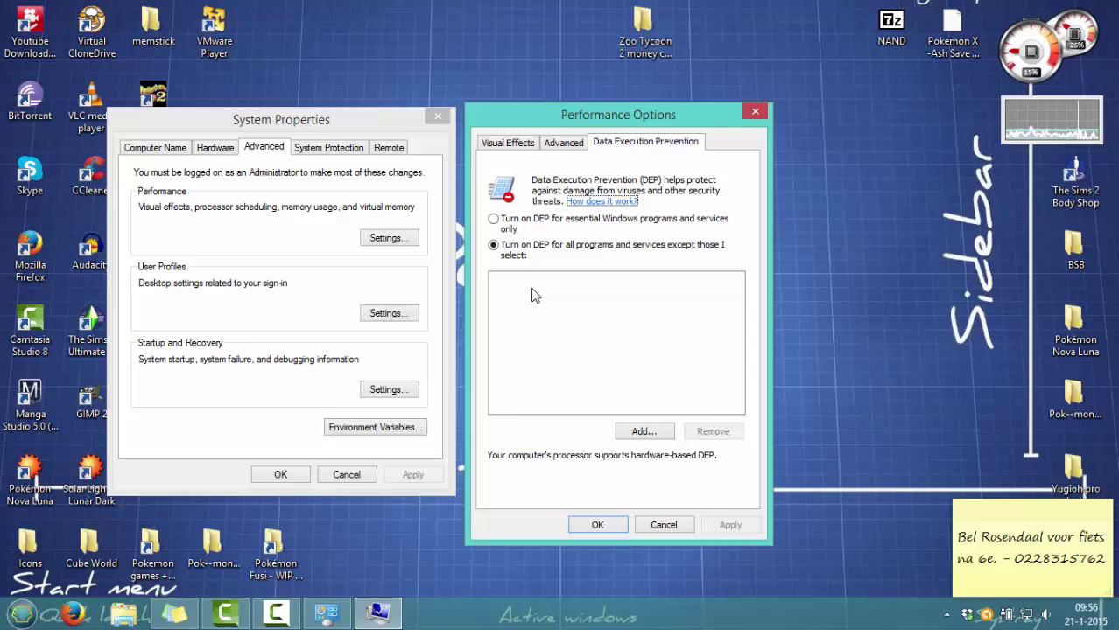
Reopen the performance settings with System Properties and Performance Options placed side by side
{"action": "left_click", "coordinate": [330, 125]}
{"action": "left_click", "coordinate": [754, 113]}
{"action": "left_click_drag", "start_coordinate": [270, 117], "coordinate": [765, 115]}
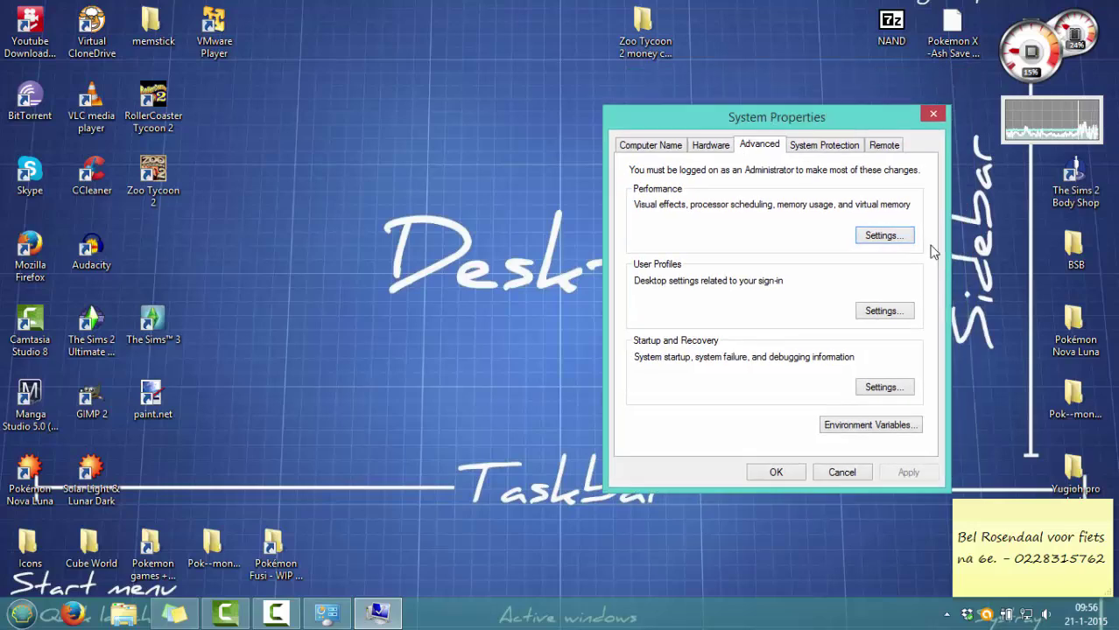
{"action": "left_click", "coordinate": [882, 235]}
{"action": "left_click", "coordinate": [793, 188]}
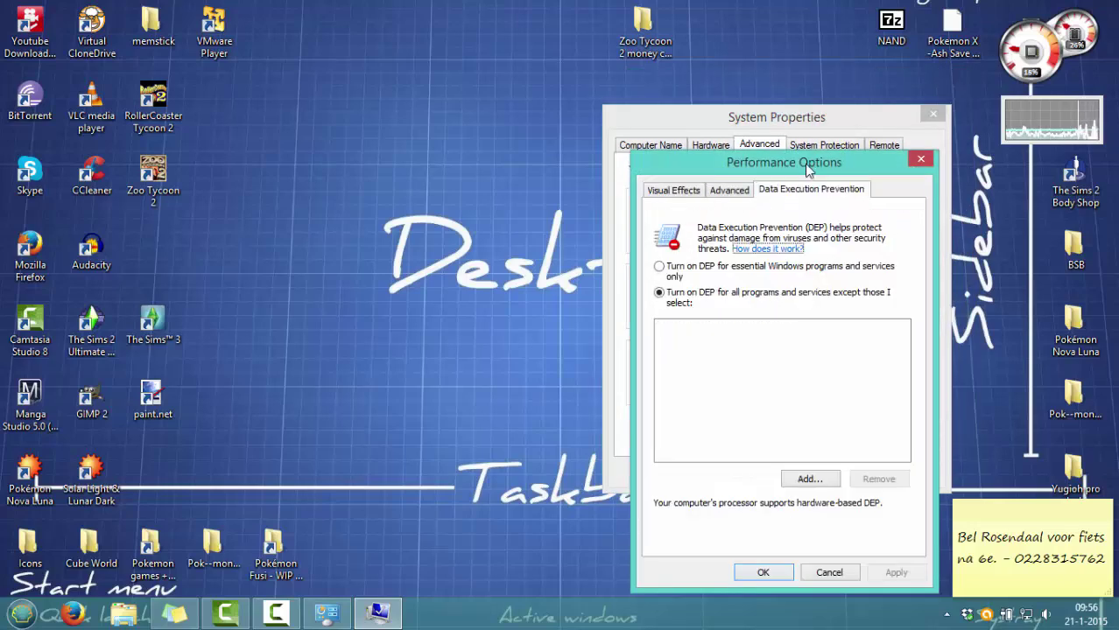
{"action": "left_click_drag", "start_coordinate": [726, 154], "coordinate": [452, 90]}
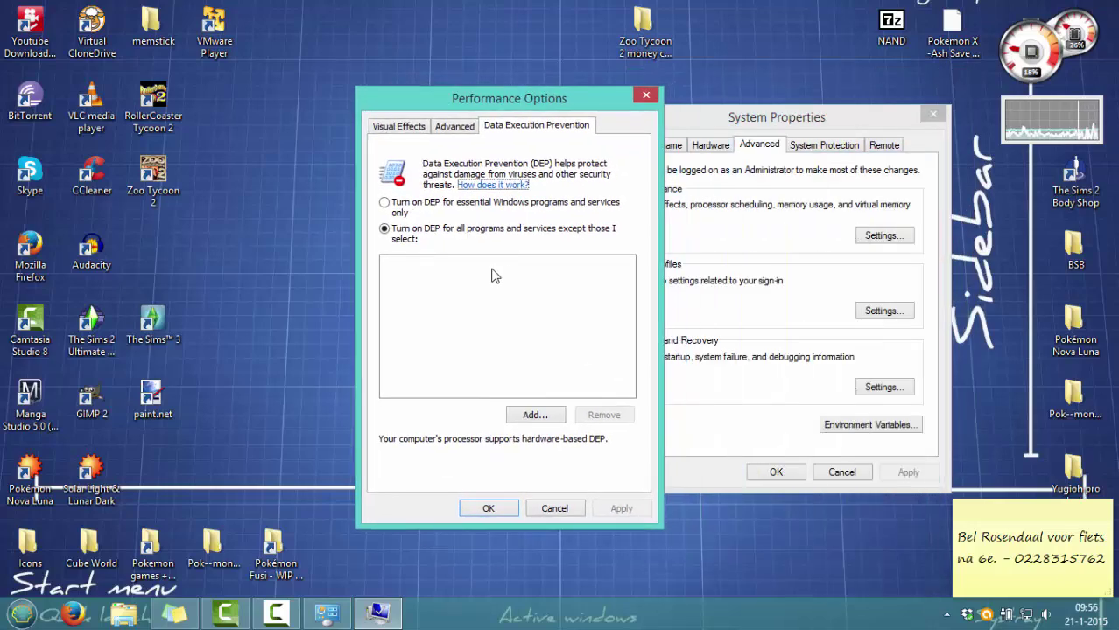
{"action": "left_click", "coordinate": [529, 416]}
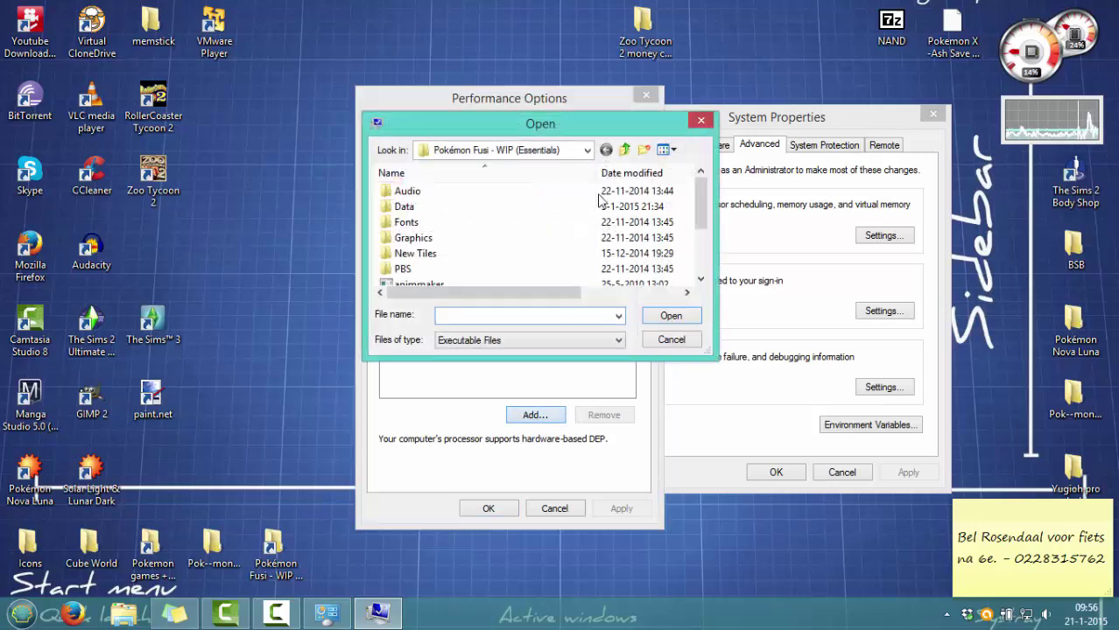
{"action": "left_click", "coordinate": [626, 151]}
{"action": "left_click", "coordinate": [627, 152]}
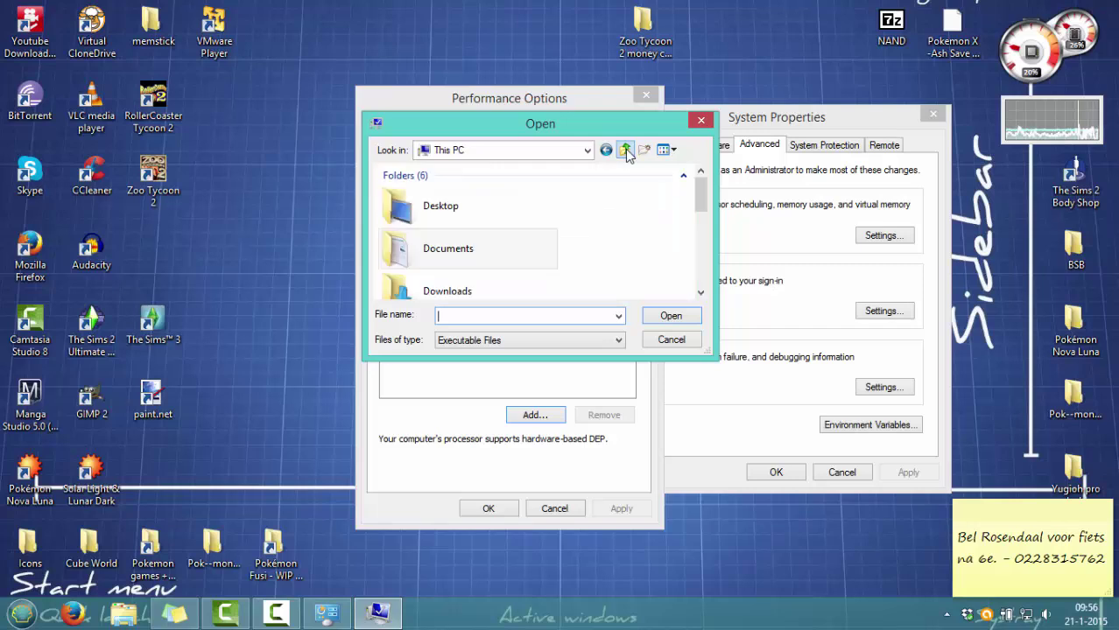
{"action": "left_click_drag", "start_coordinate": [702, 186], "coordinate": [701, 246]}
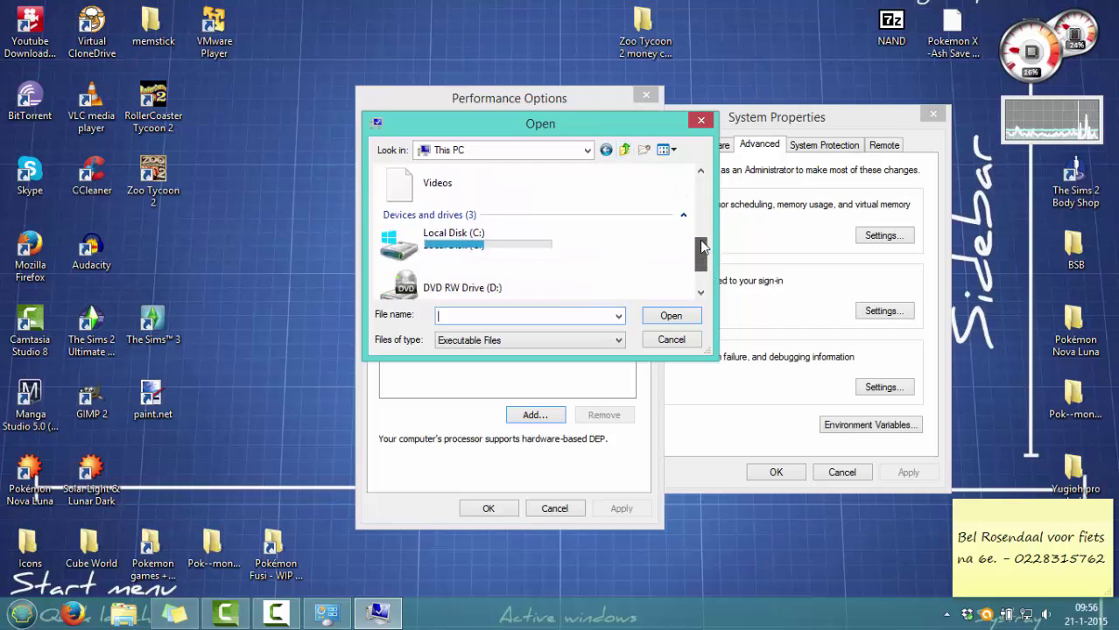
{"action": "double_click", "coordinate": [456, 248]}
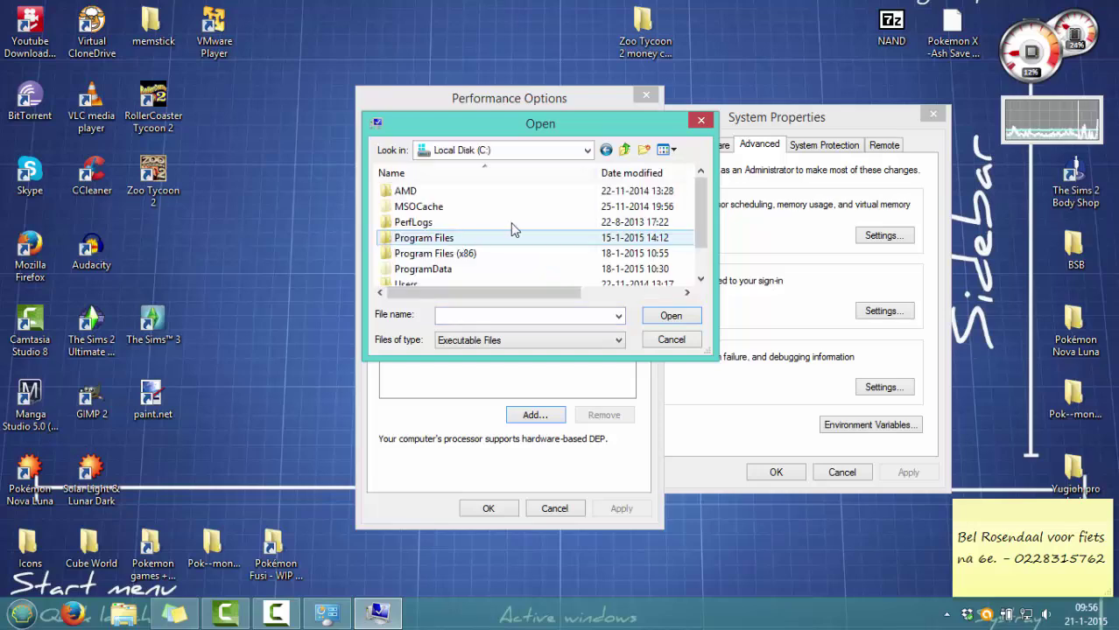
{"action": "left_click", "coordinate": [671, 341]}
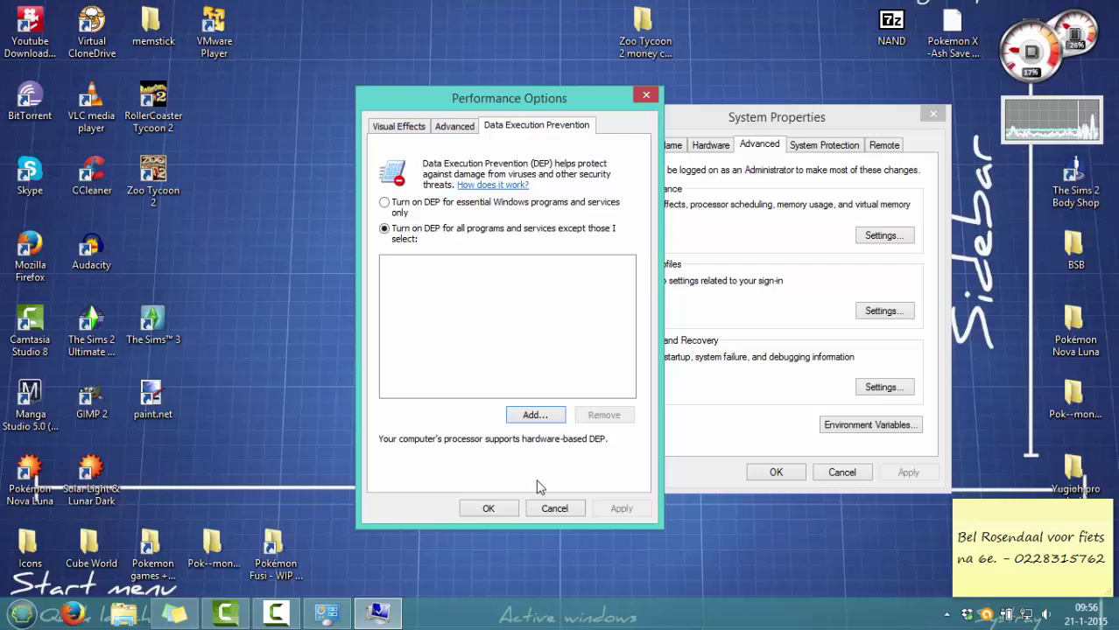
Start adding a program to the Data Execution Prevention exceptions and browse to Local Disk (C:)
{"action": "left_click", "coordinate": [534, 417]}
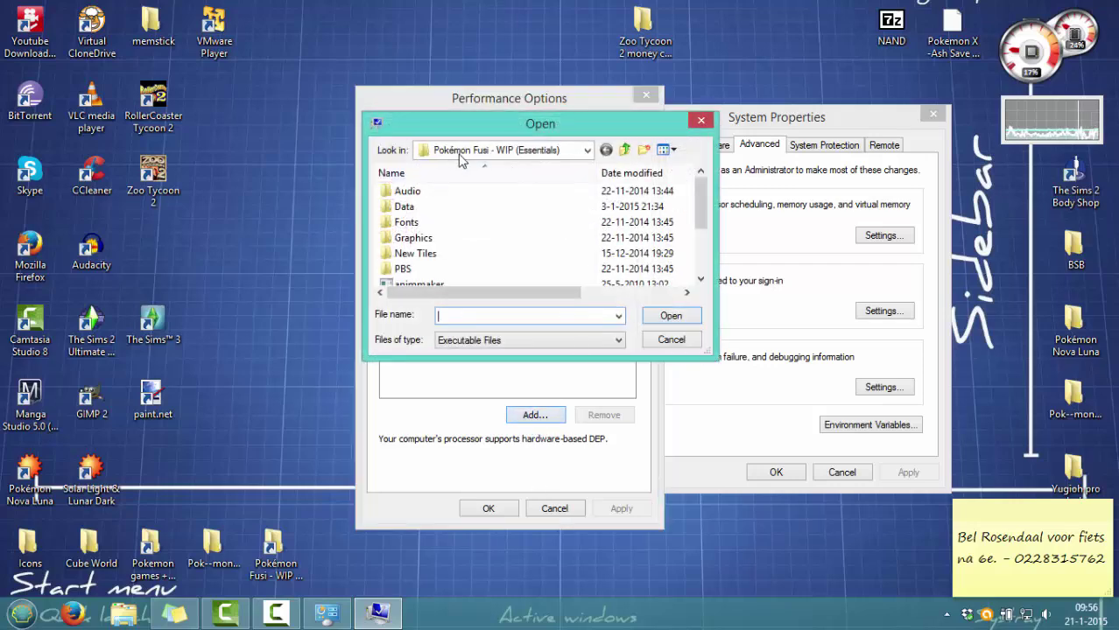
{"action": "left_click", "coordinate": [625, 151]}
{"action": "left_click", "coordinate": [624, 153]}
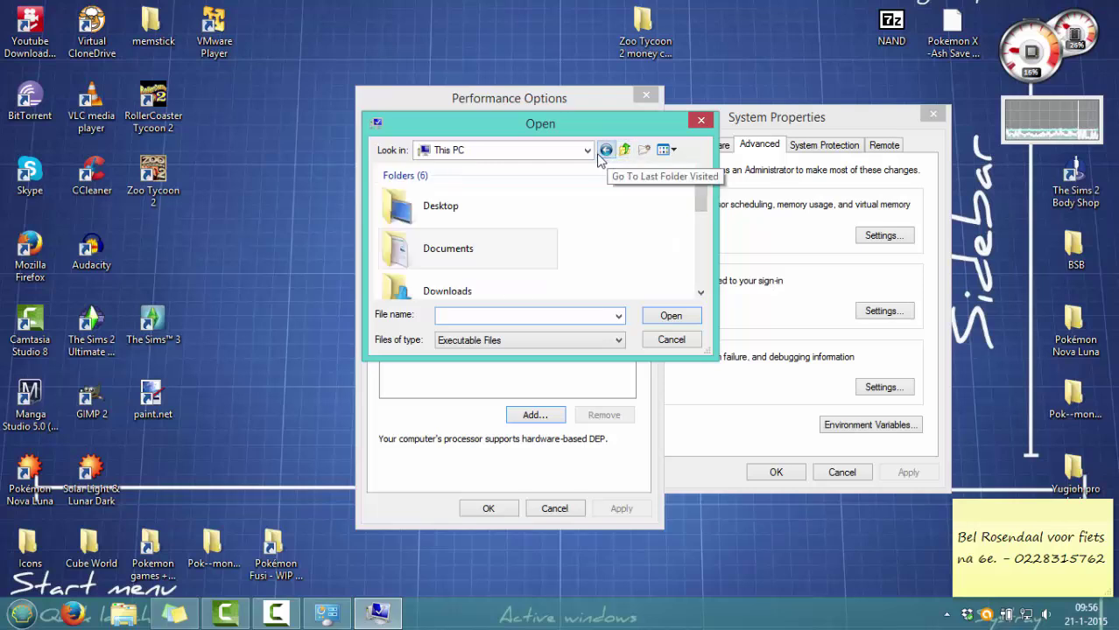
{"action": "left_click", "coordinate": [587, 151]}
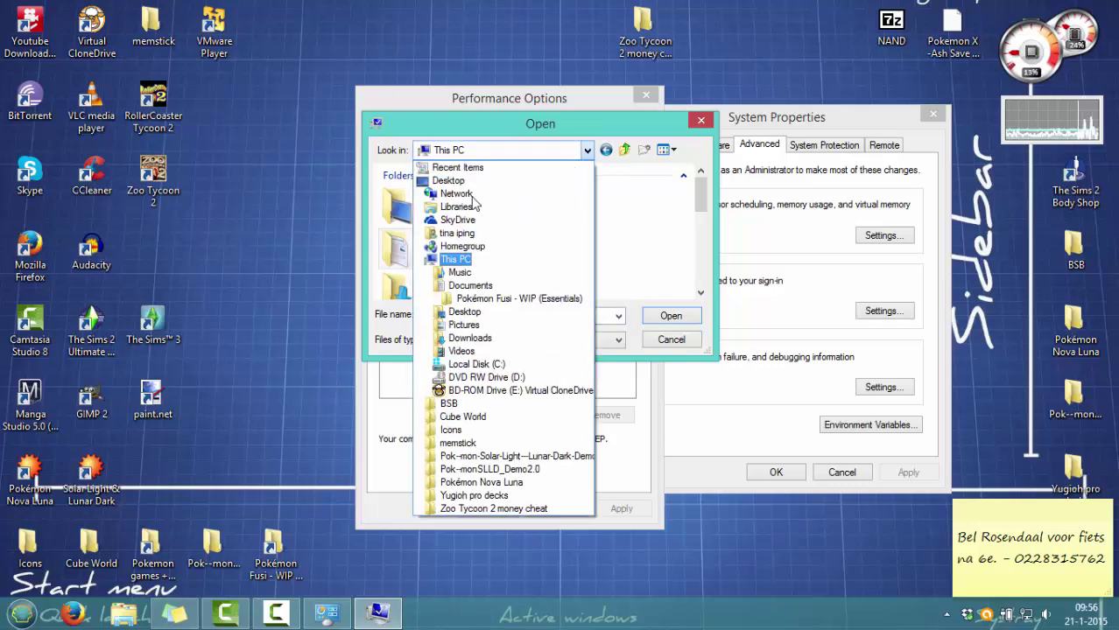
{"action": "left_click", "coordinate": [659, 176]}
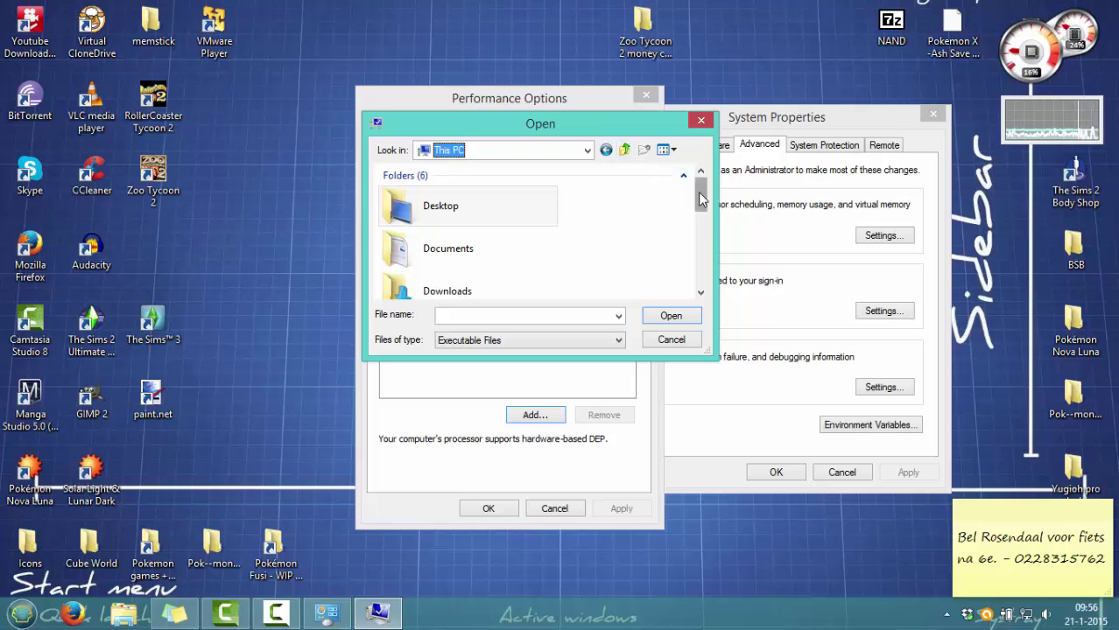
{"action": "left_click_drag", "start_coordinate": [700, 199], "coordinate": [701, 272]}
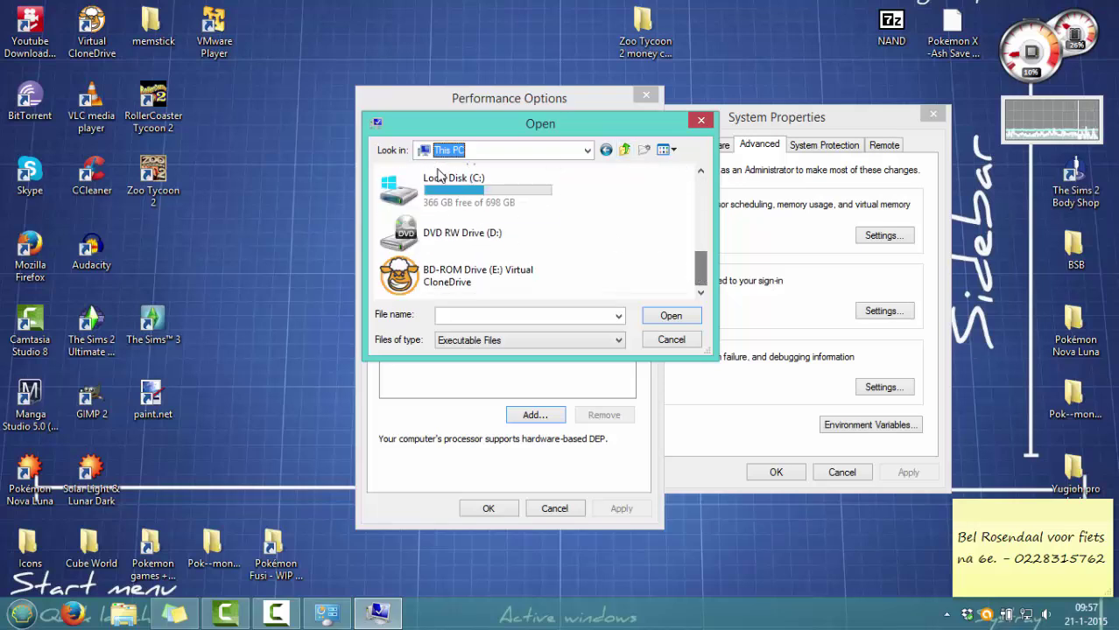
{"action": "left_click", "coordinate": [443, 188]}
{"action": "double_click", "coordinate": [445, 197]}
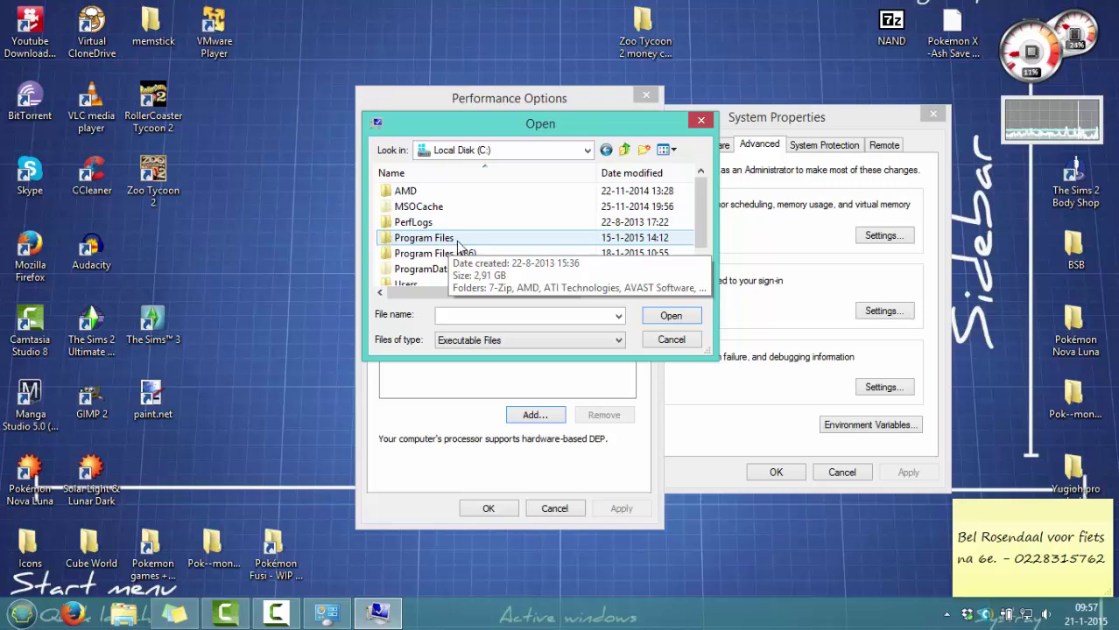
{"action": "double_click", "coordinate": [424, 238]}
{"action": "scroll", "coordinate": [464, 236], "scroll_direction": "down", "scroll_amount": 3}
{"action": "key", "text": "BackSpace"}
{"action": "key", "text": "BackSpace"}
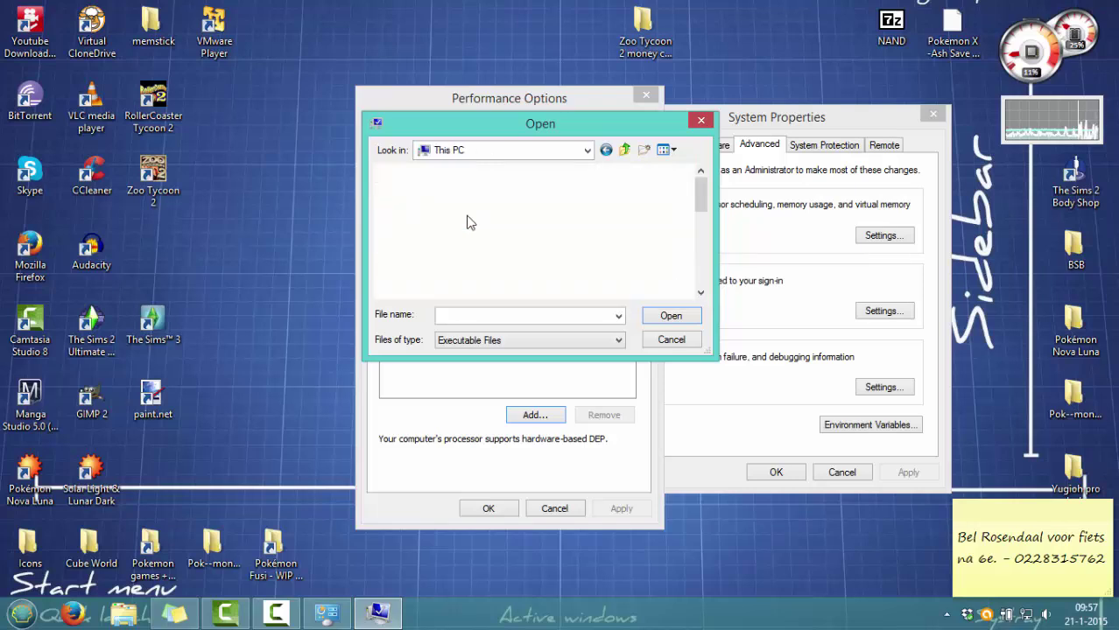
{"action": "double_click", "coordinate": [421, 263]}
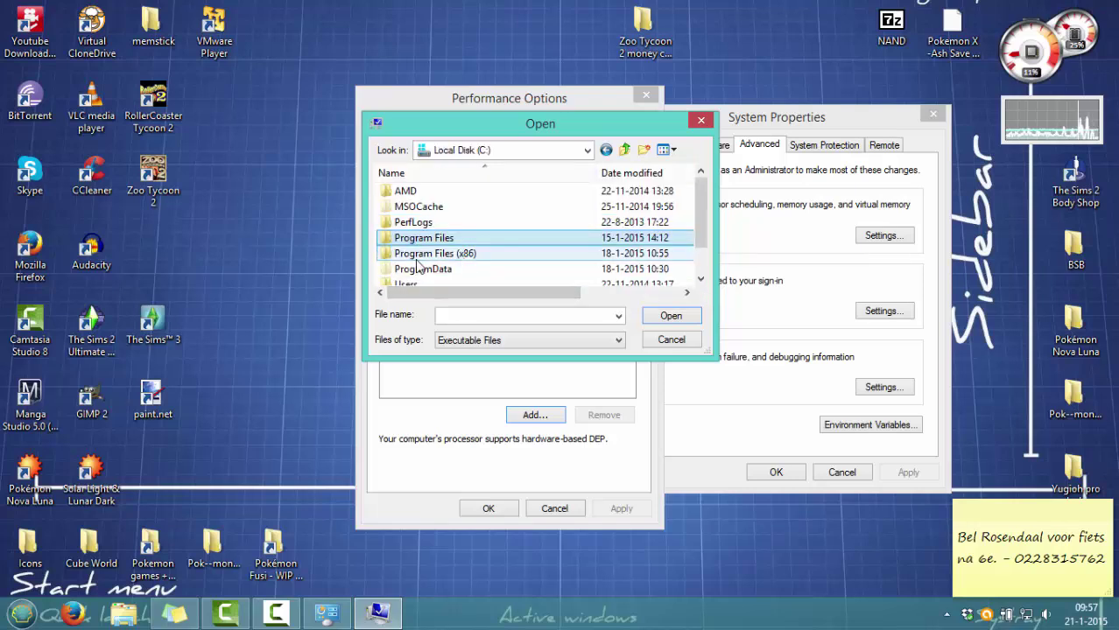
Open the Enterbrain folder inside Program Files (x86)
{"action": "left_click", "coordinate": [437, 257]}
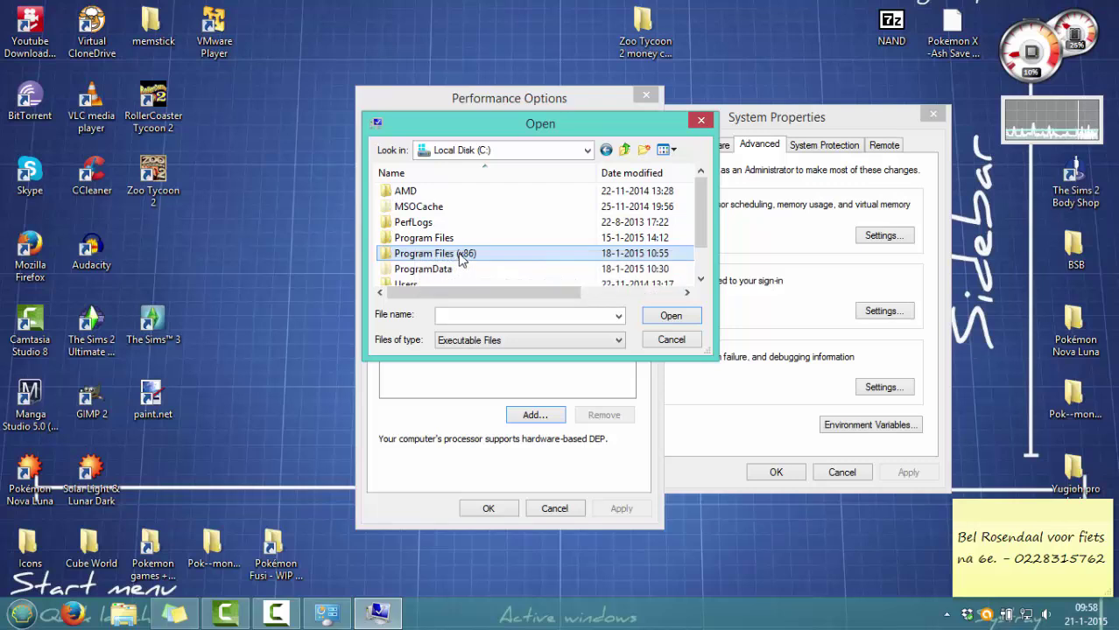
{"action": "mouse_move", "coordinate": [459, 255]}
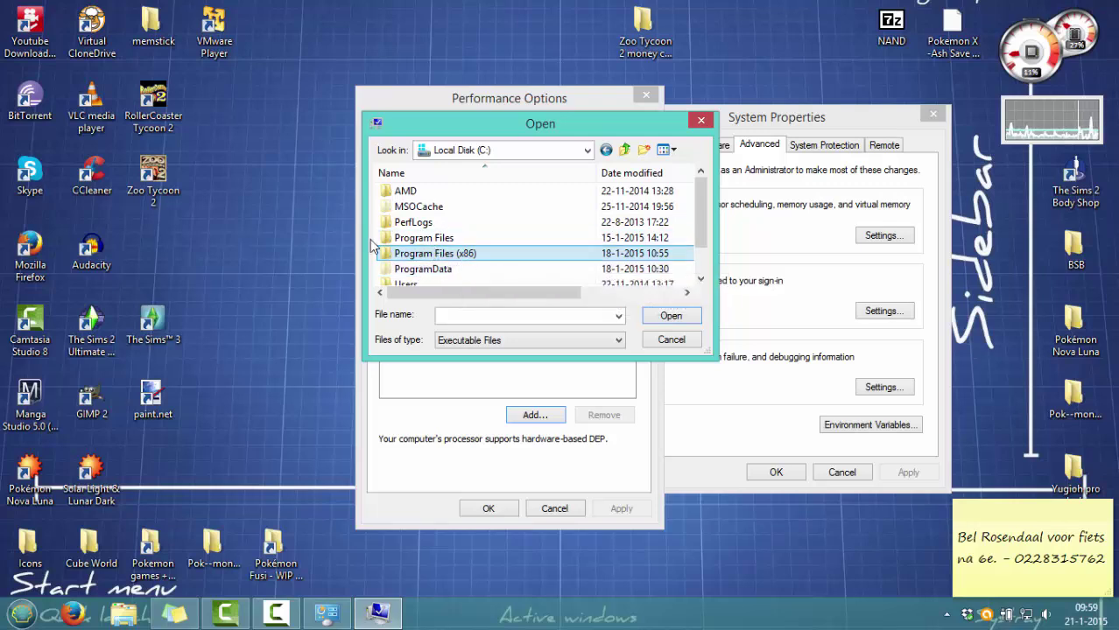
{"action": "double_click", "coordinate": [418, 256]}
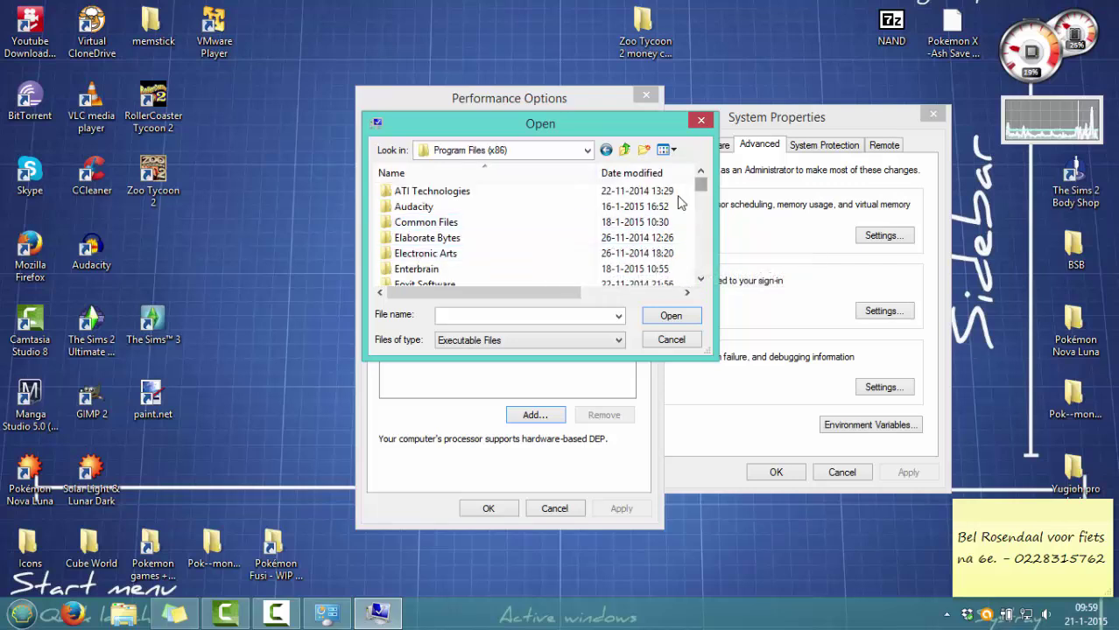
{"action": "left_click", "coordinate": [477, 271]}
{"action": "scroll", "coordinate": [477, 273], "scroll_direction": "down", "scroll_amount": 1}
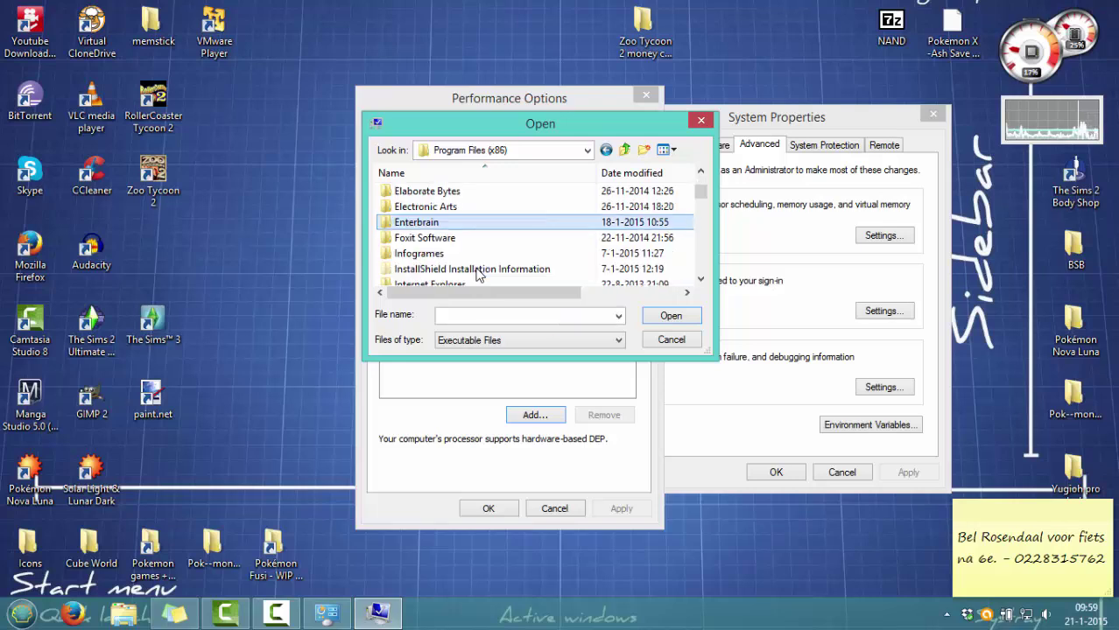
{"action": "double_click", "coordinate": [418, 225]}
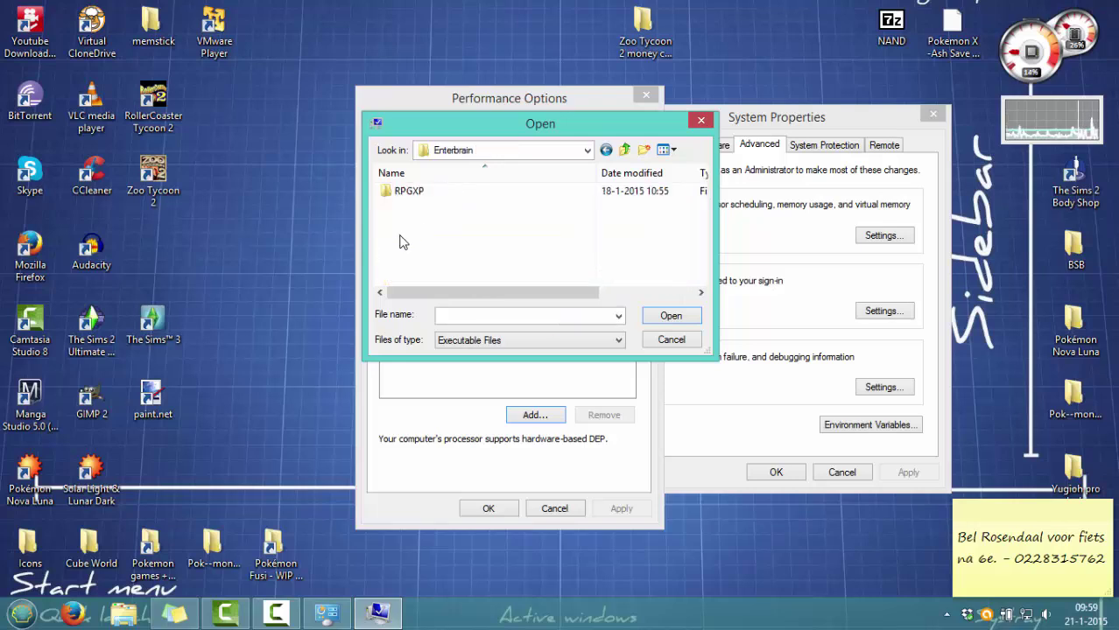
{"action": "key", "text": "BackSpace"}
{"action": "double_click", "coordinate": [412, 272]}
Open the RPGXP folder and select the RPGXP executable as the program to add
{"action": "left_click", "coordinate": [392, 193]}
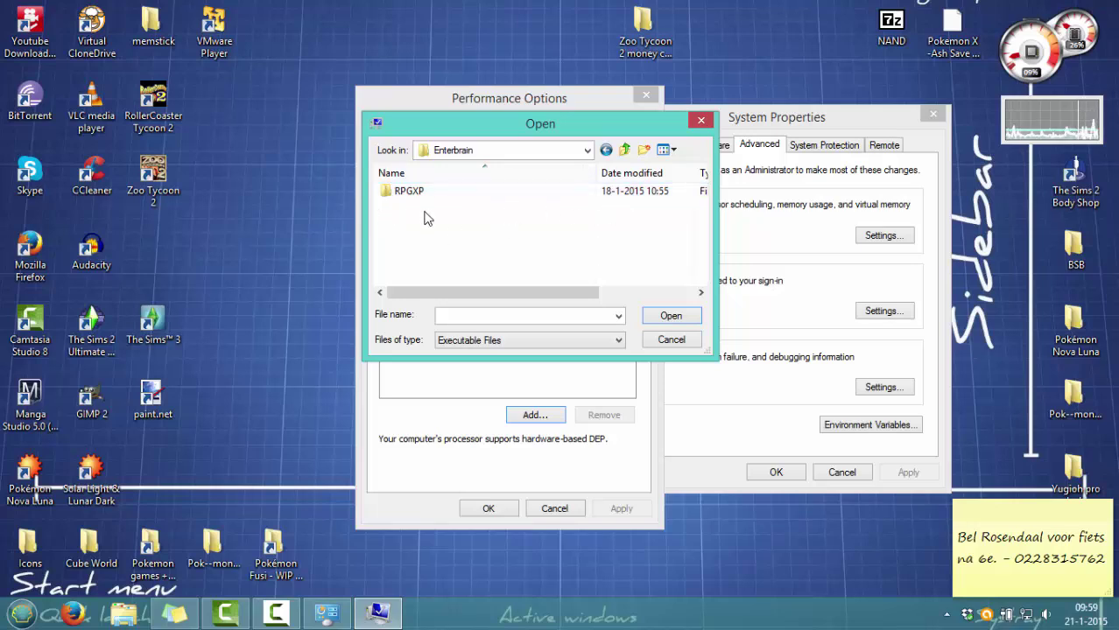
{"action": "left_click", "coordinate": [407, 194]}
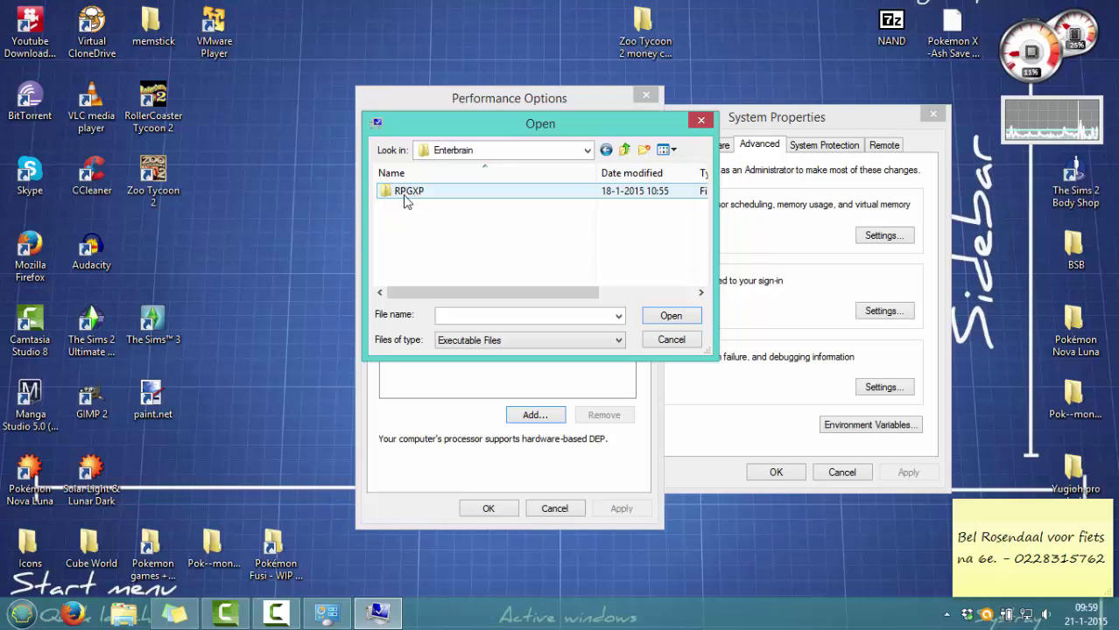
{"action": "double_click", "coordinate": [404, 200]}
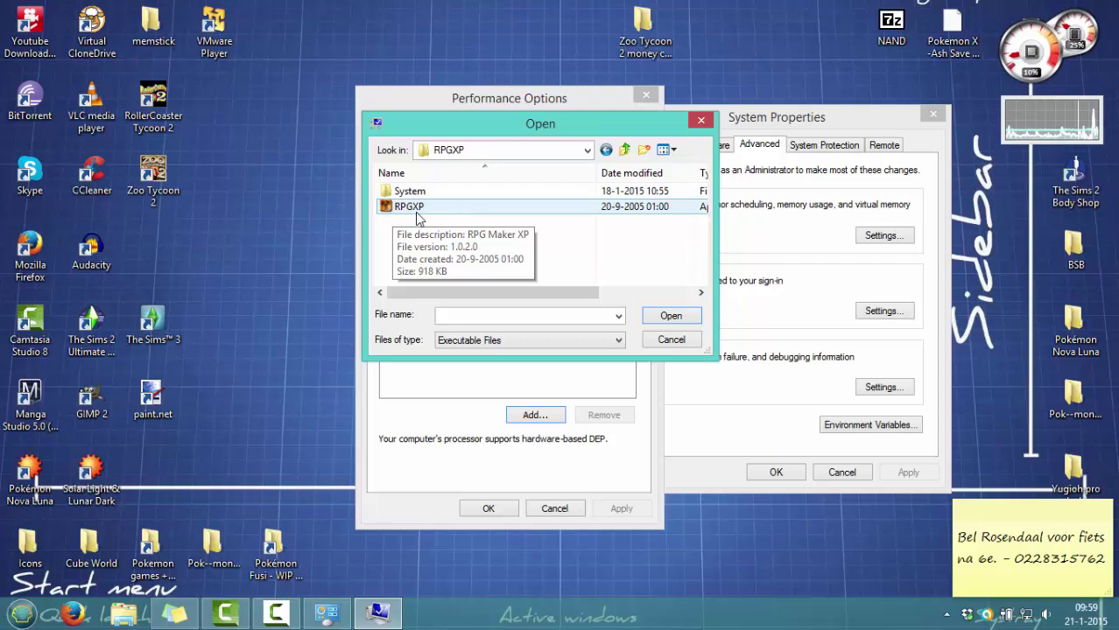
{"action": "left_click", "coordinate": [405, 209]}
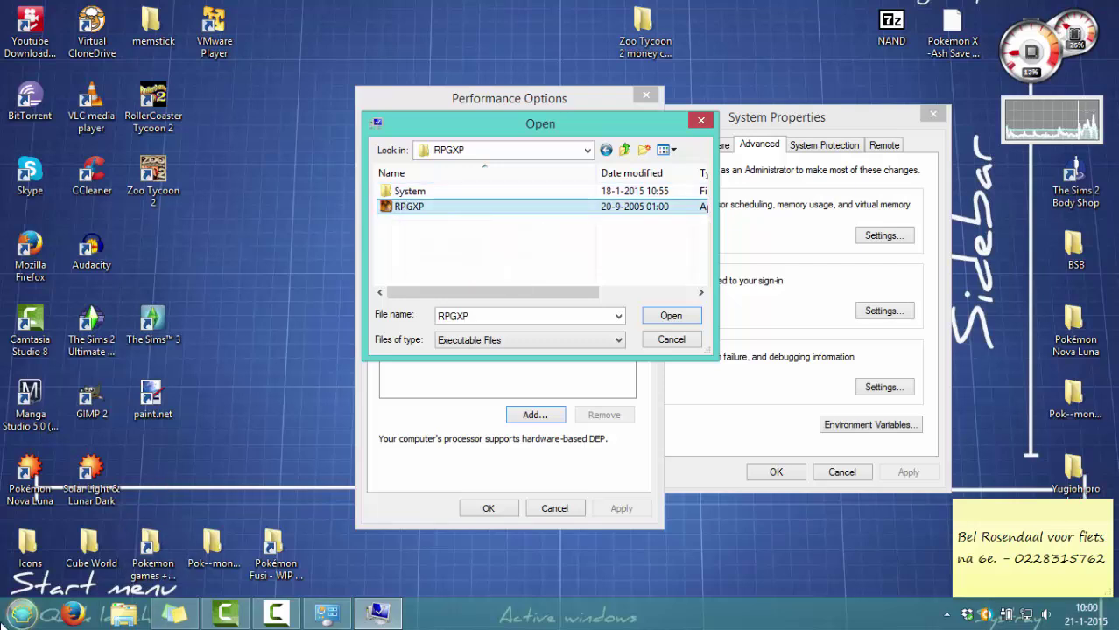
Open the properties of the RPG Maker XP shortcut and examine the installation path in its Start in field
{"action": "left_click", "coordinate": [22, 613]}
{"action": "right_click", "coordinate": [94, 295]}
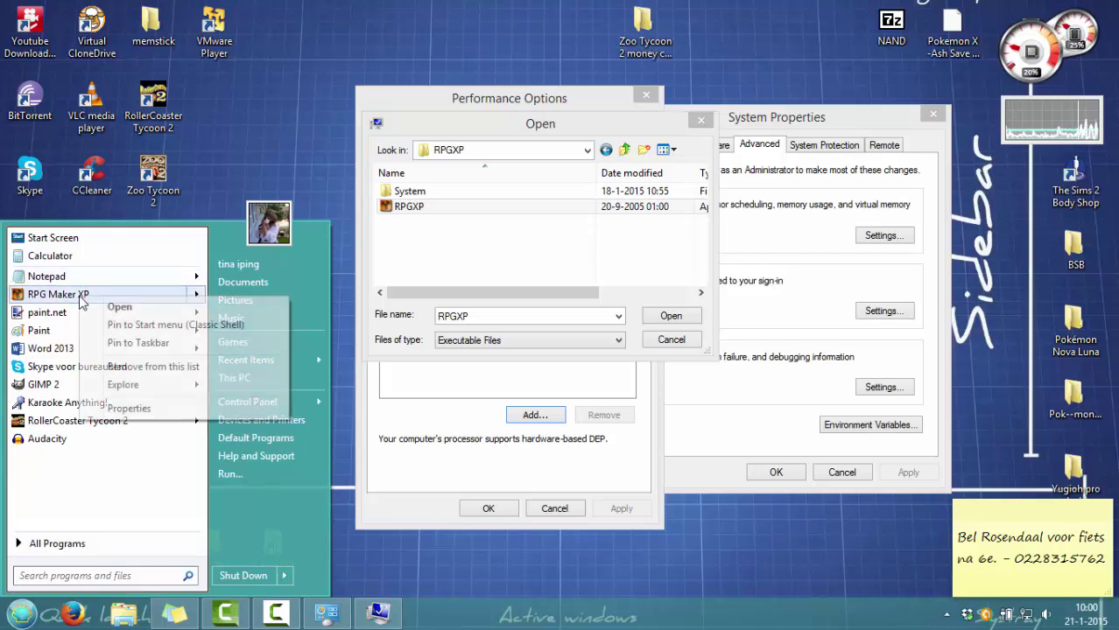
{"action": "left_click", "coordinate": [147, 410]}
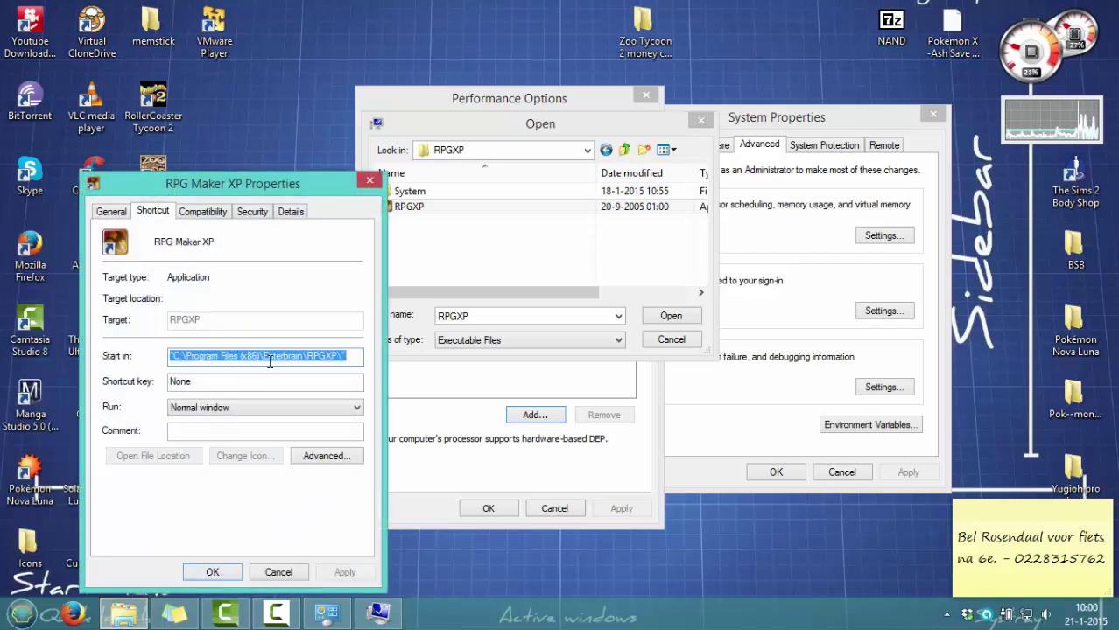
{"action": "left_click_drag", "start_coordinate": [264, 356], "coordinate": [349, 361]}
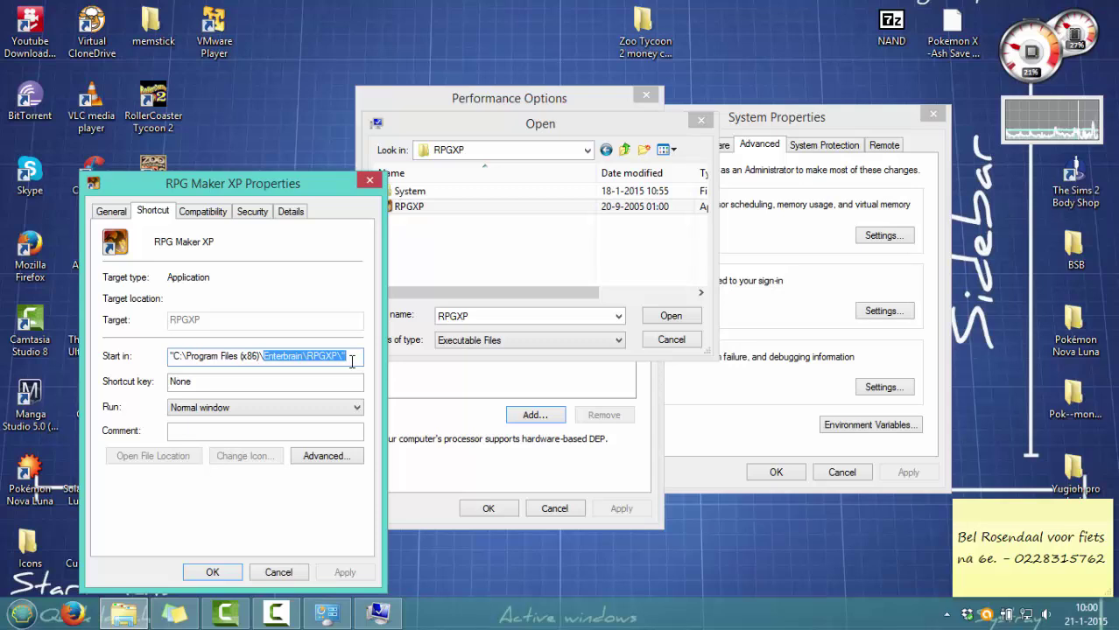
{"action": "left_click", "coordinate": [318, 357]}
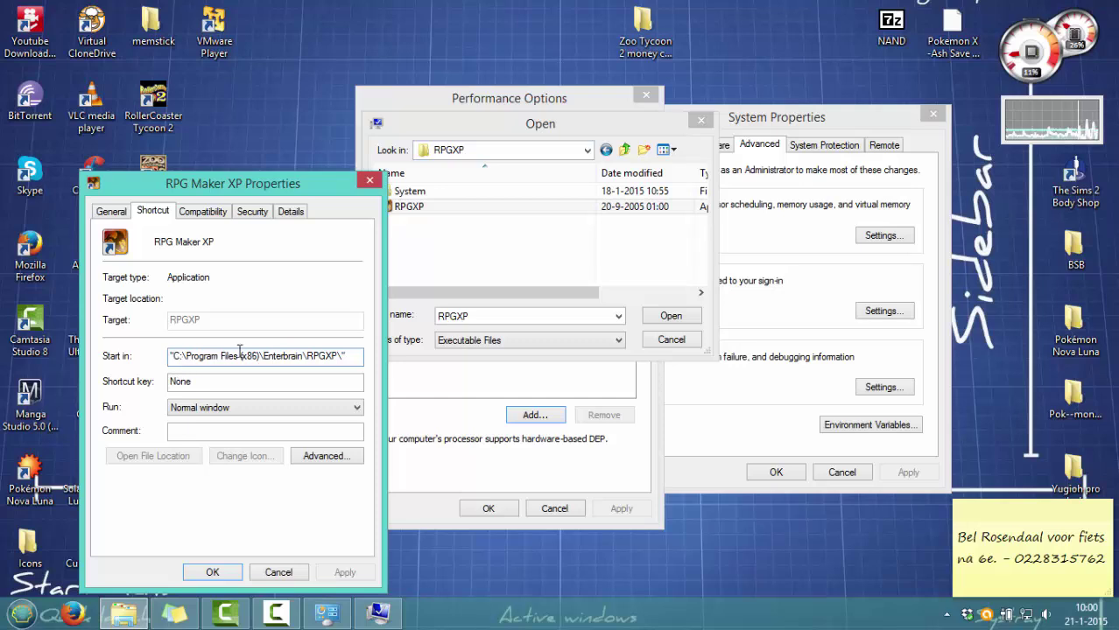
{"action": "left_click", "coordinate": [318, 357]}
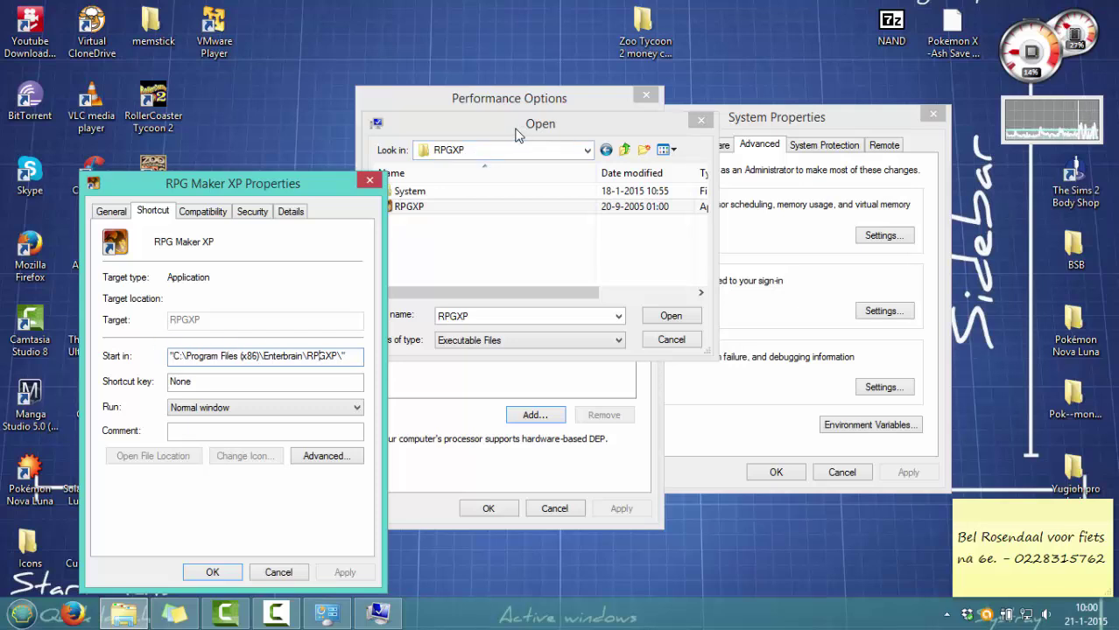
Compare the shortcut's installation path with the folder in the Open dialog and close the shortcut's properties
{"action": "left_click_drag", "start_coordinate": [523, 129], "coordinate": [568, 128]}
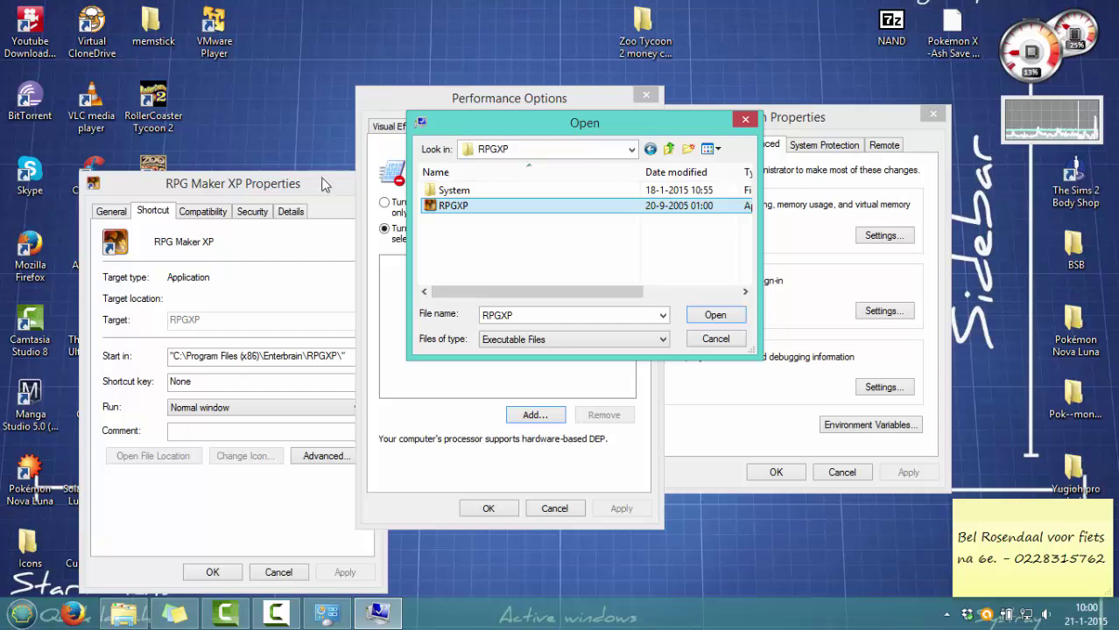
{"action": "left_click", "coordinate": [263, 180]}
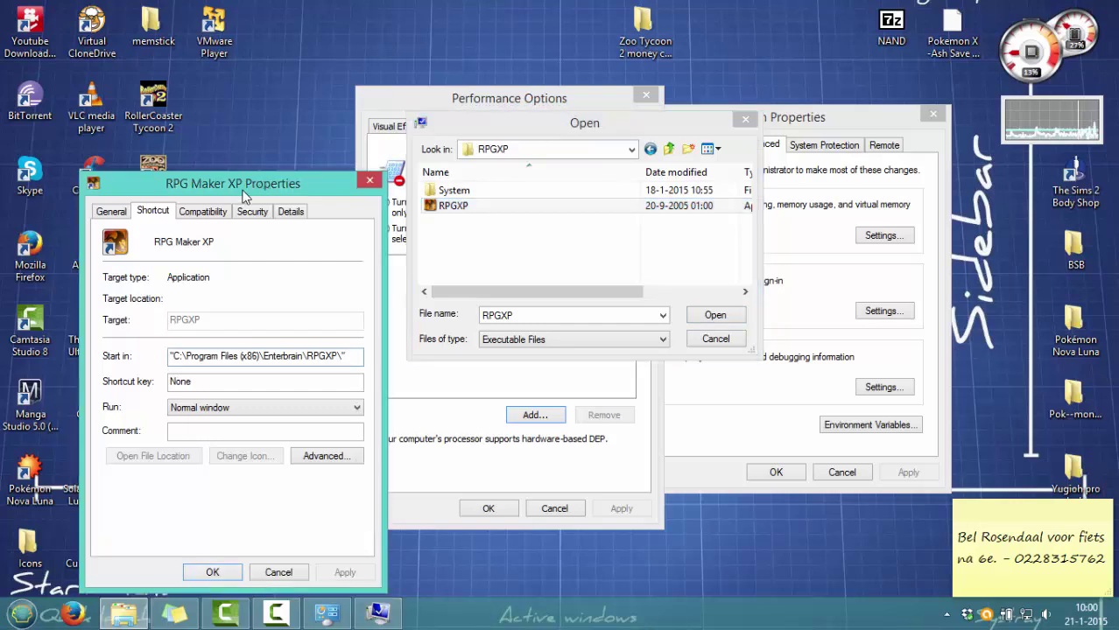
{"action": "left_click", "coordinate": [21, 613]}
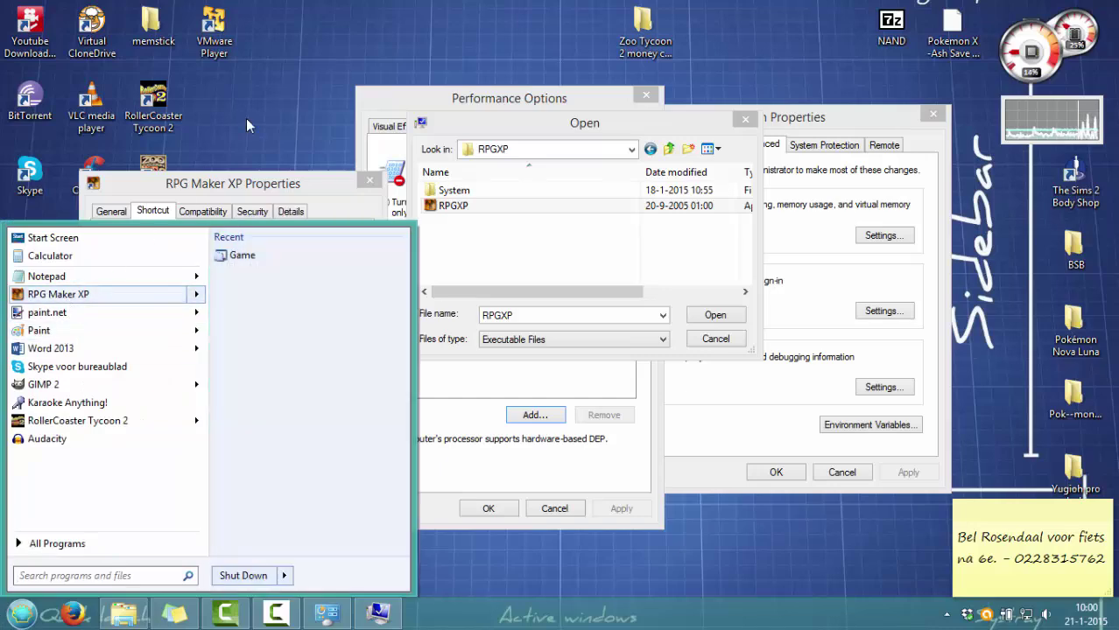
{"action": "left_click", "coordinate": [246, 119]}
{"action": "left_click_drag", "start_coordinate": [138, 183], "coordinate": [416, 275]}
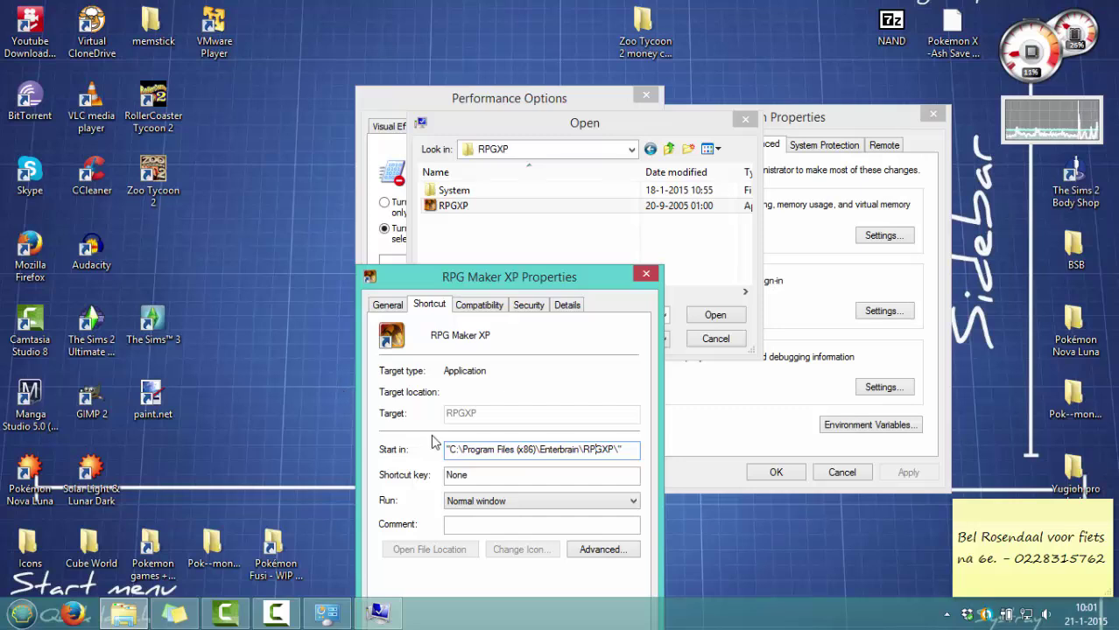
{"action": "left_click", "coordinate": [644, 277]}
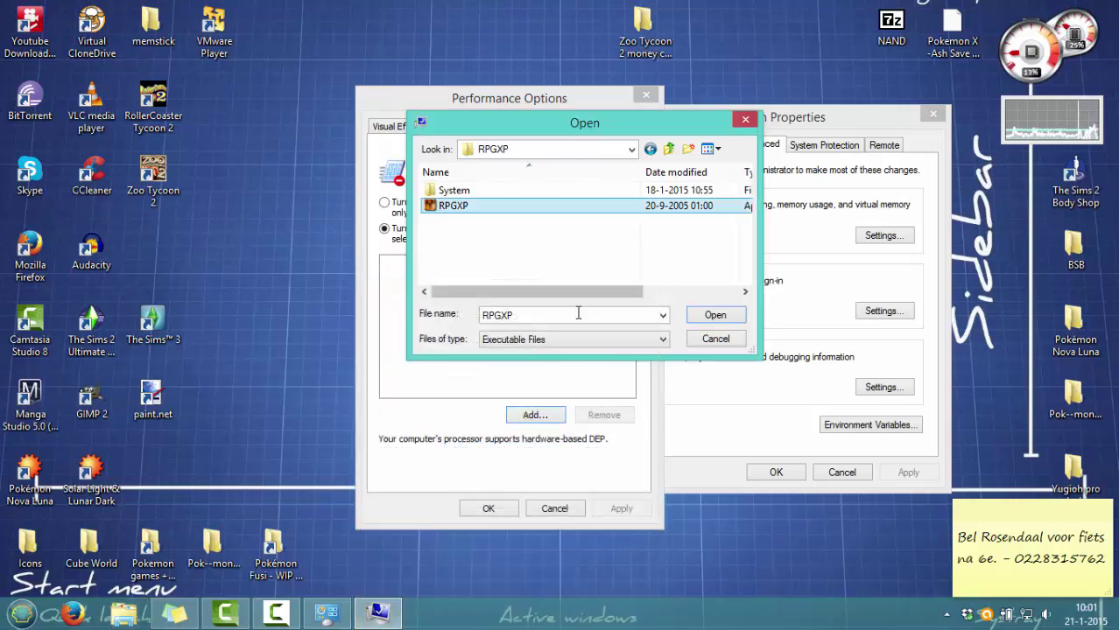
Add the selected RPGXP executable to the Data Execution Prevention exceptions and confirm the performance options
{"action": "left_click_drag", "start_coordinate": [527, 123], "coordinate": [467, 125]}
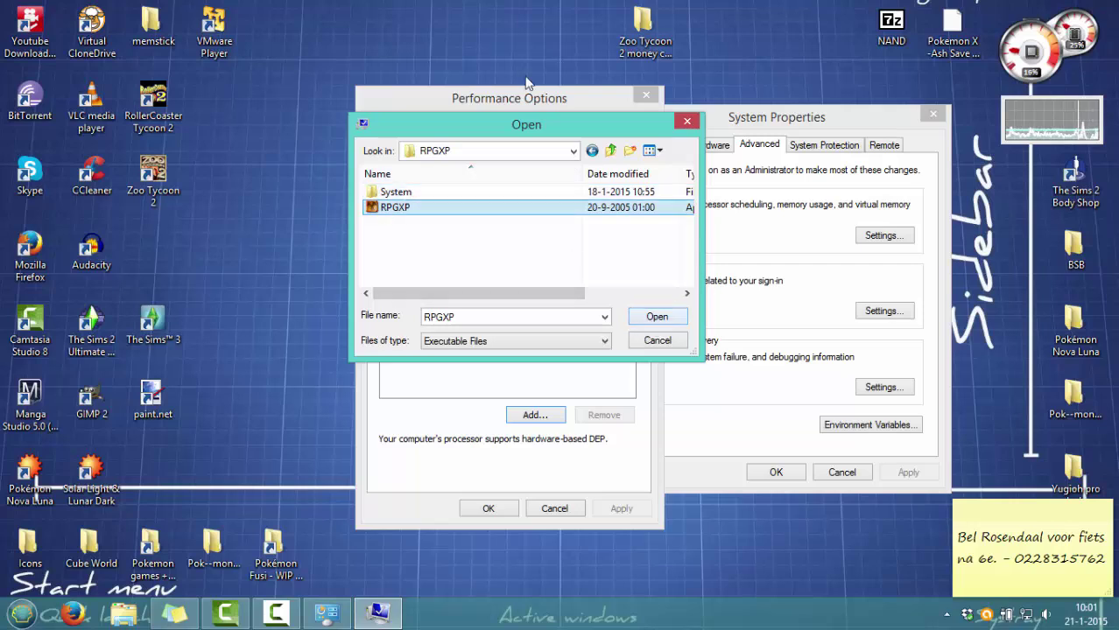
{"action": "left_click", "coordinate": [655, 319]}
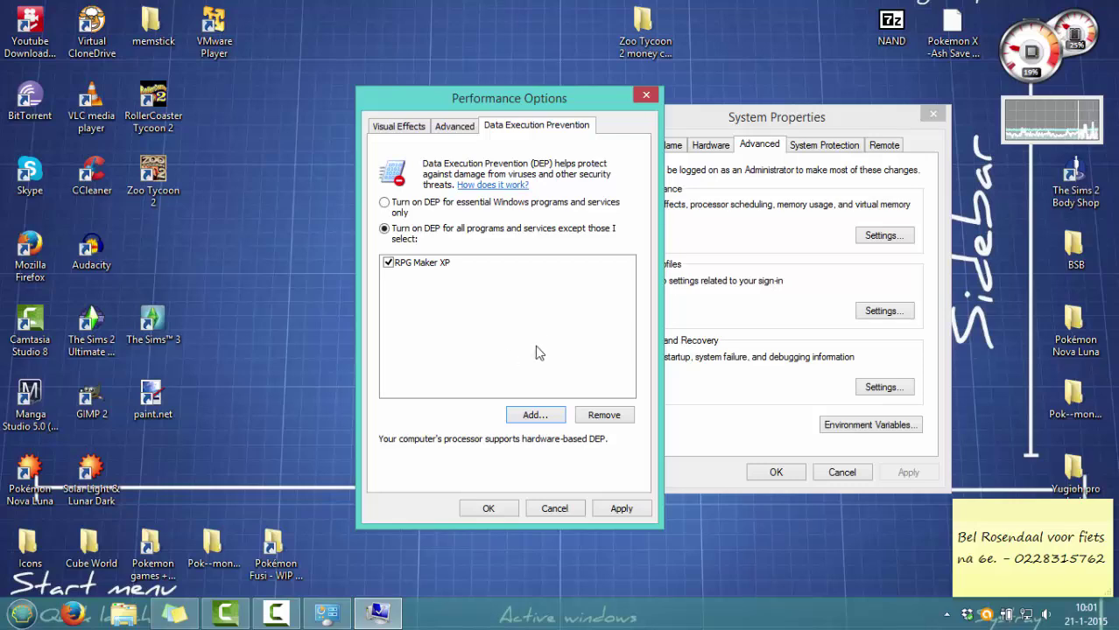
{"action": "left_click", "coordinate": [495, 509]}
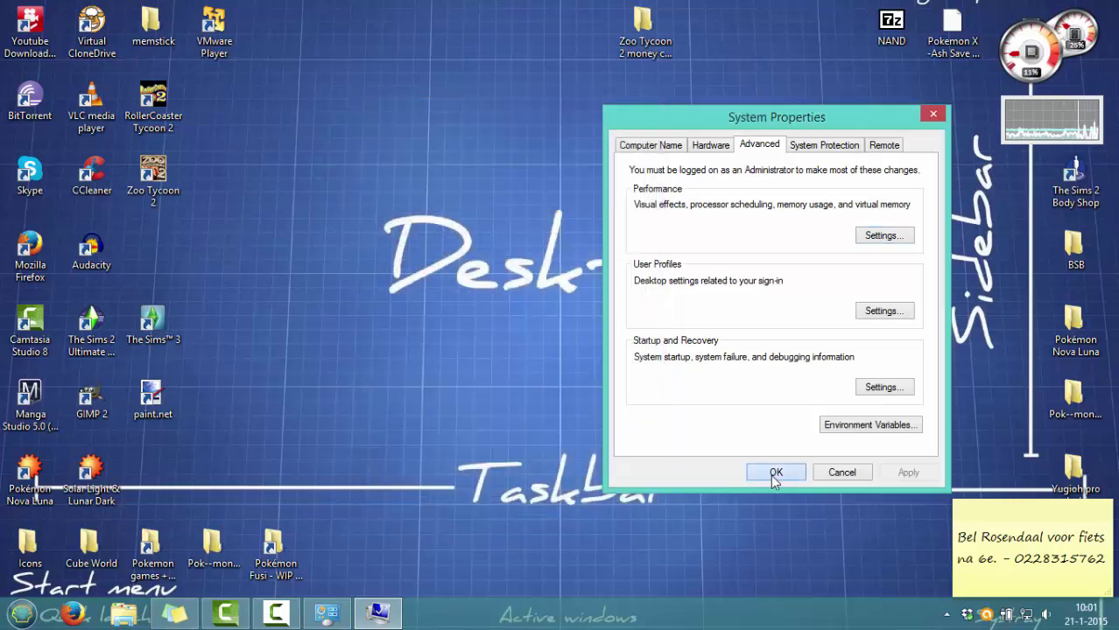
Confirm the system properties, then launch RPG Maker XP to test that it starts and close it again
{"action": "left_click", "coordinate": [774, 473]}
{"action": "left_click", "coordinate": [19, 618]}
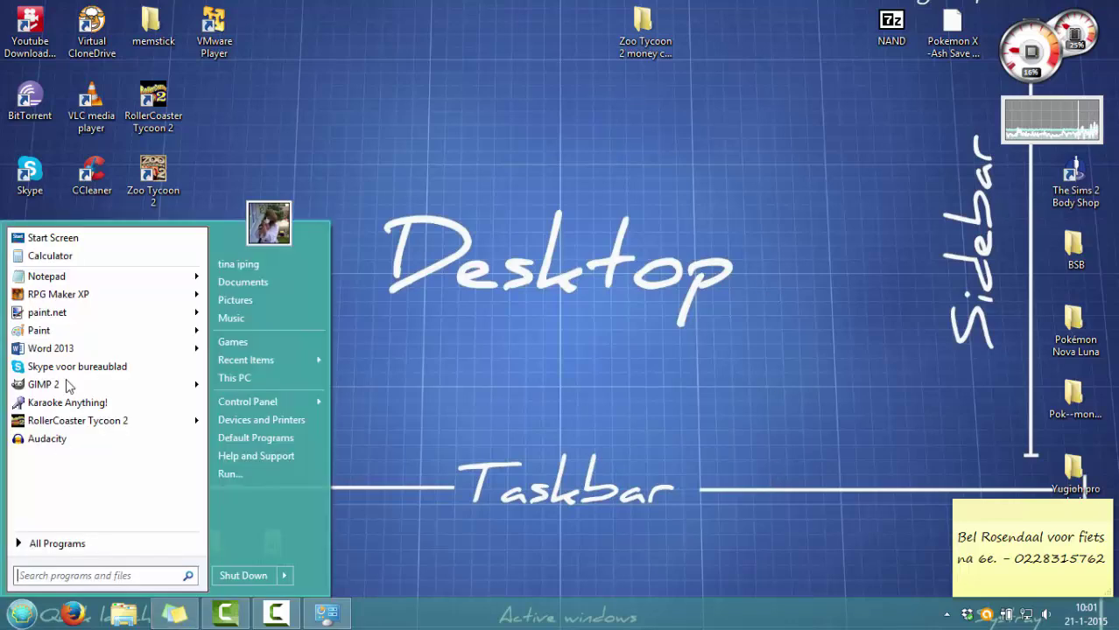
{"action": "left_click", "coordinate": [88, 293]}
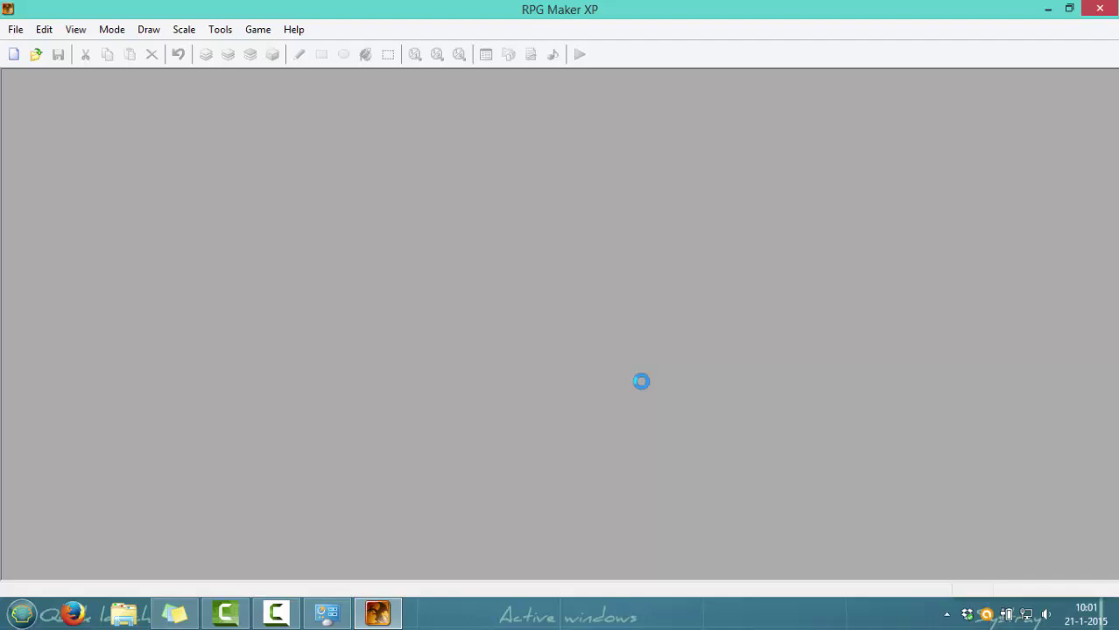
{"action": "left_click", "coordinate": [1099, 8]}
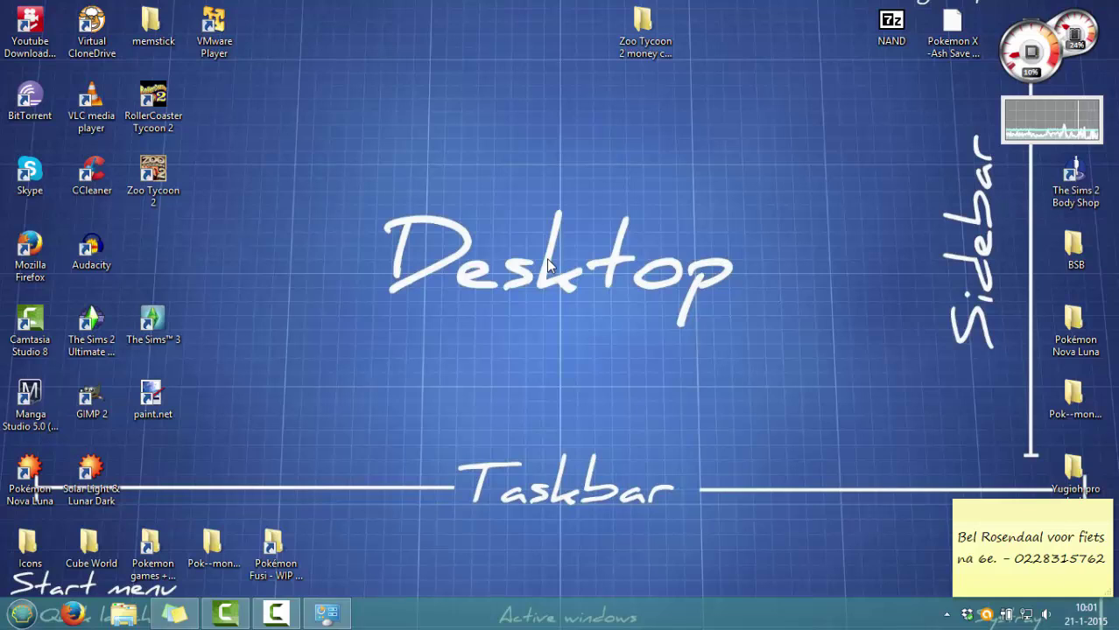
Try to run Pokémon Nova Luna from its desktop shortcut, then close the game and the remaining System window
{"action": "left_click", "coordinate": [30, 477]}
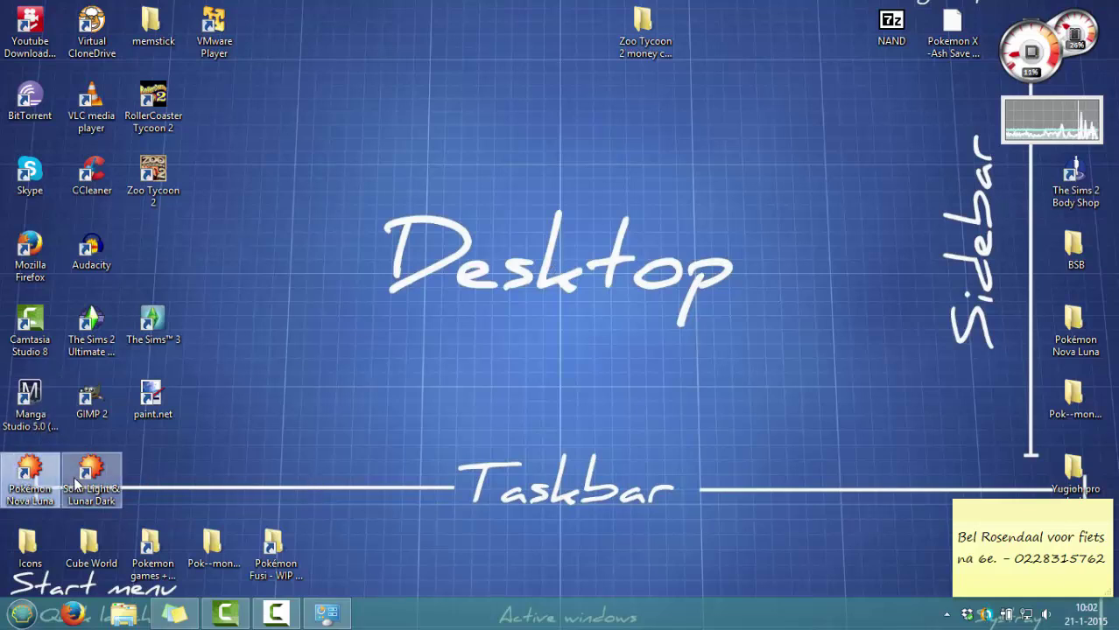
{"action": "left_click", "coordinate": [110, 483]}
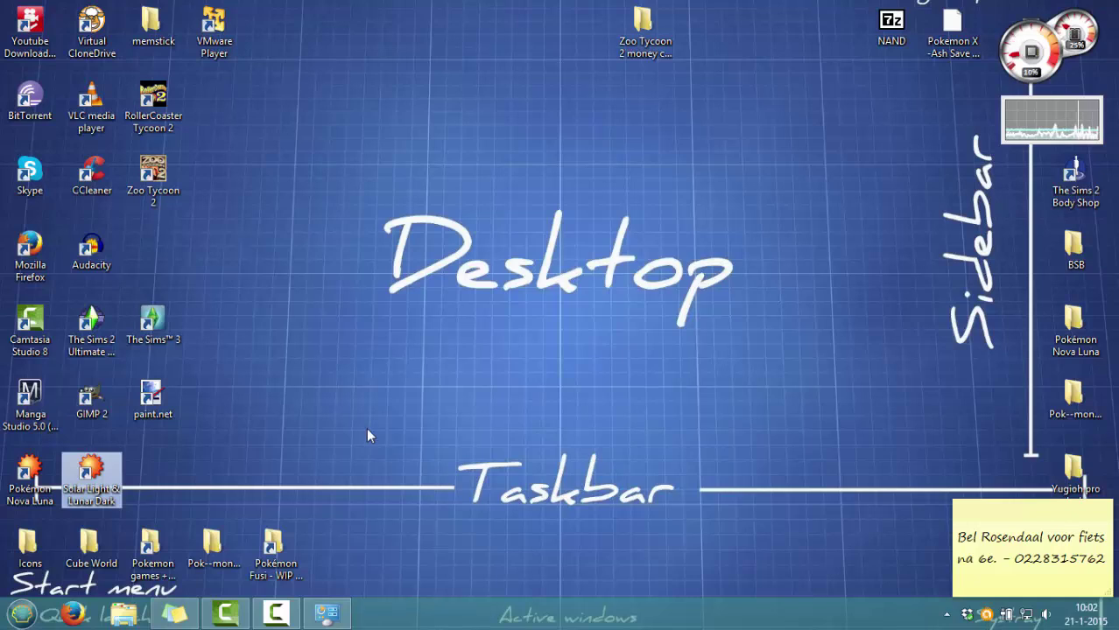
{"action": "left_click", "coordinate": [33, 477]}
{"action": "double_click", "coordinate": [50, 476]}
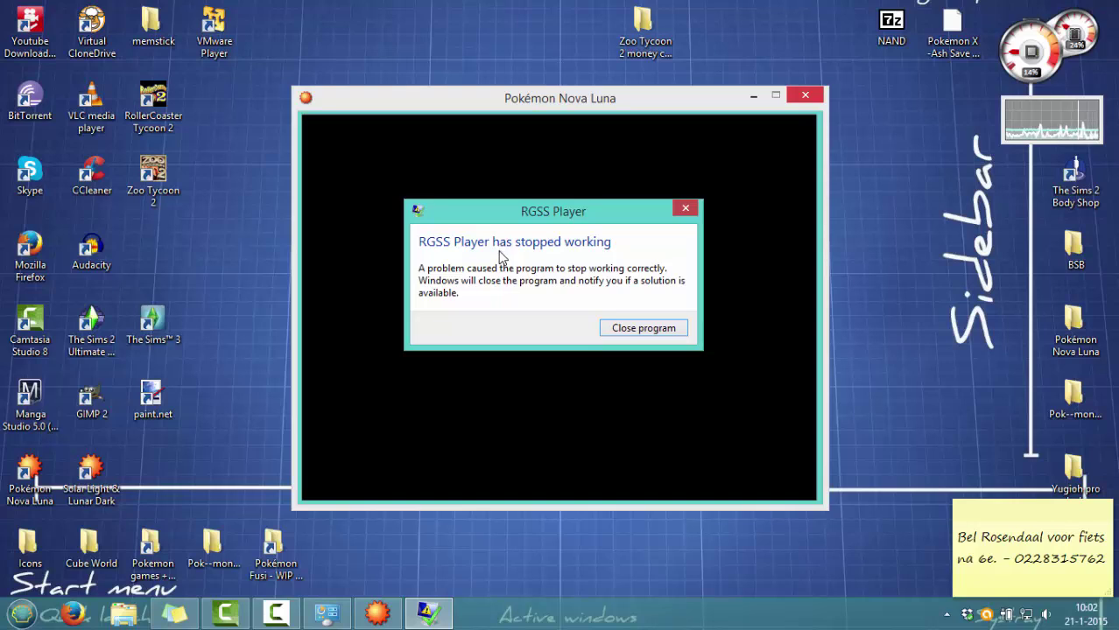
{"action": "left_click", "coordinate": [629, 330]}
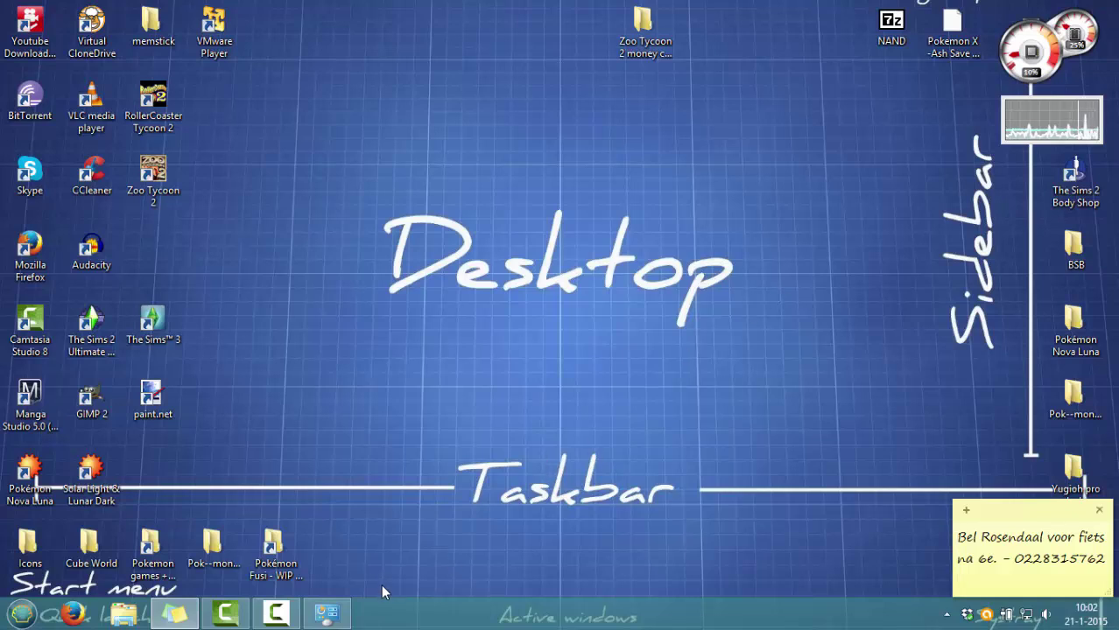
{"action": "left_click", "coordinate": [327, 613]}
{"action": "left_click", "coordinate": [892, 69]}
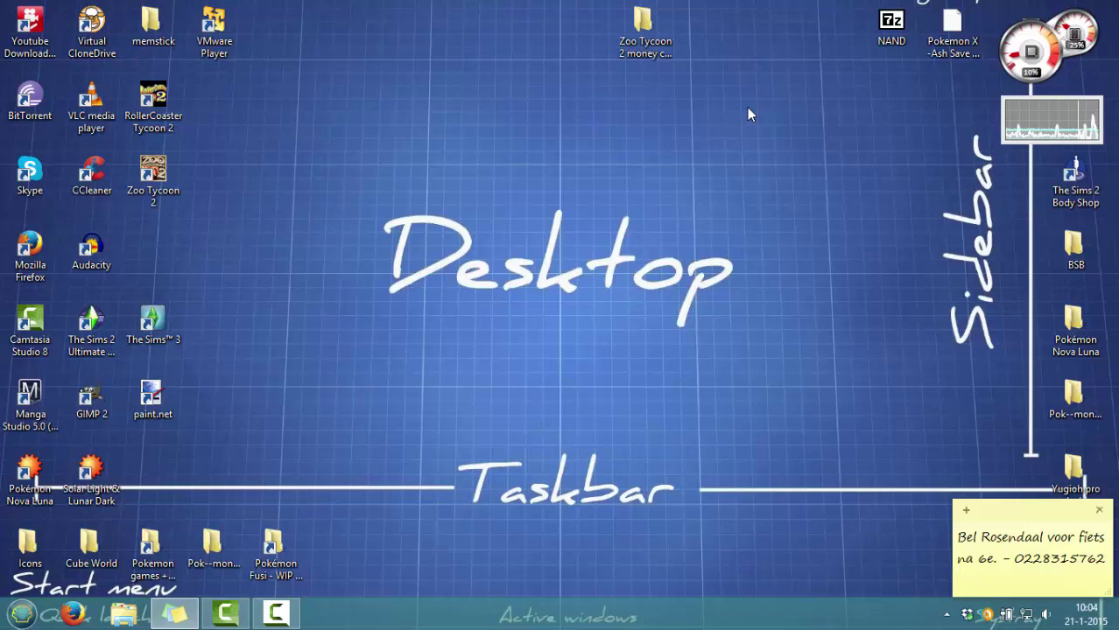
Examine the target path in the Pokémon Nova Luna shortcut's properties and close them without changes
{"action": "right_click", "coordinate": [12, 493]}
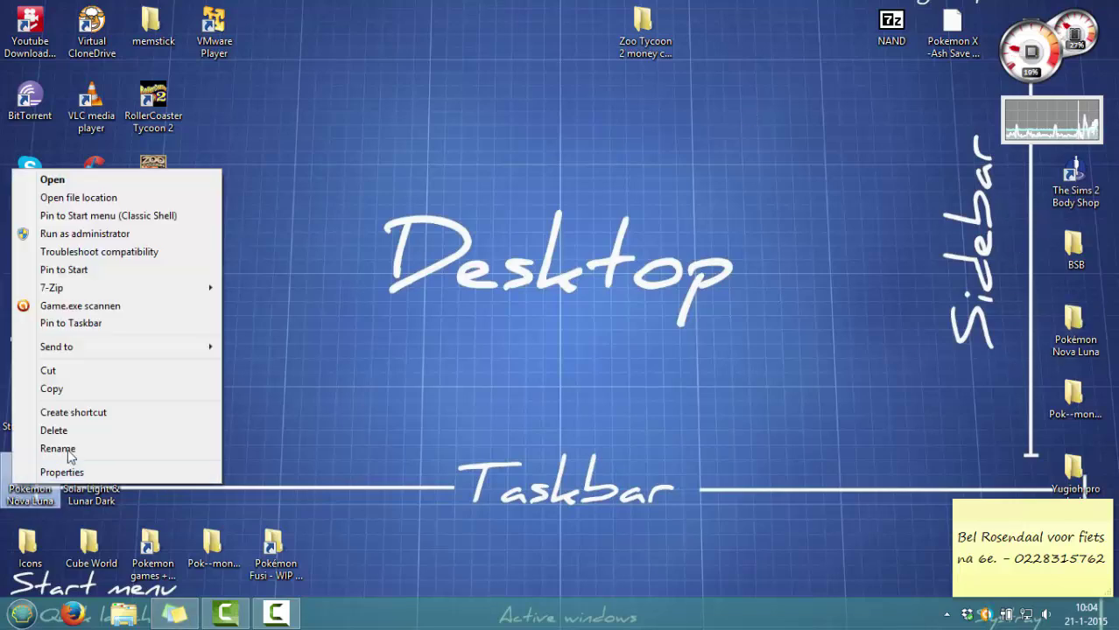
{"action": "left_click", "coordinate": [44, 470]}
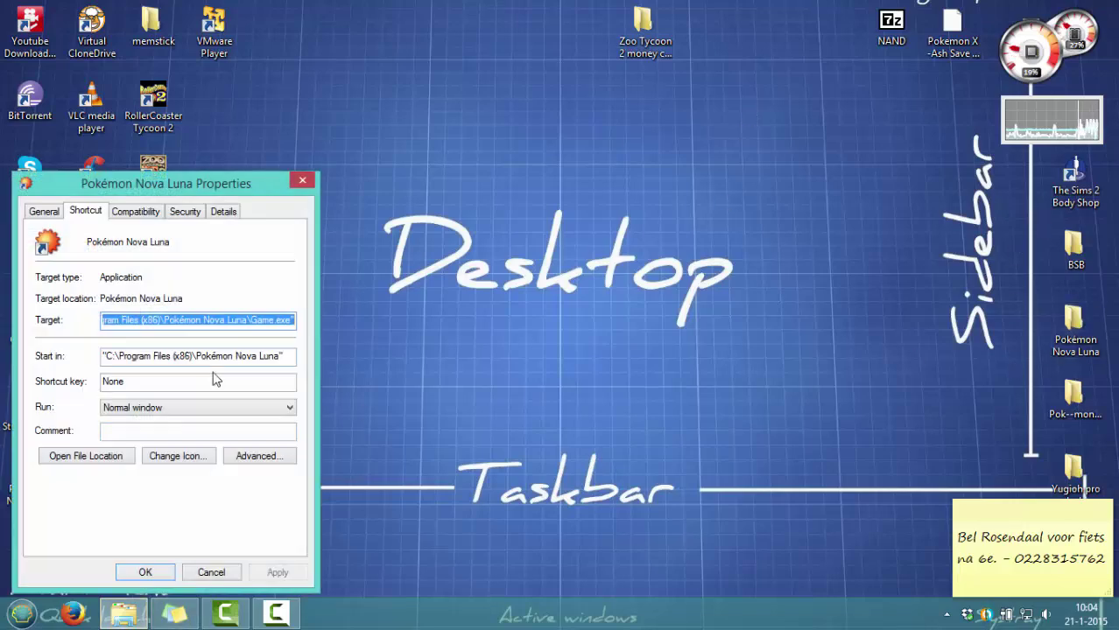
{"action": "left_click_drag", "start_coordinate": [195, 321], "coordinate": [294, 320]}
{"action": "left_click", "coordinate": [211, 572]}
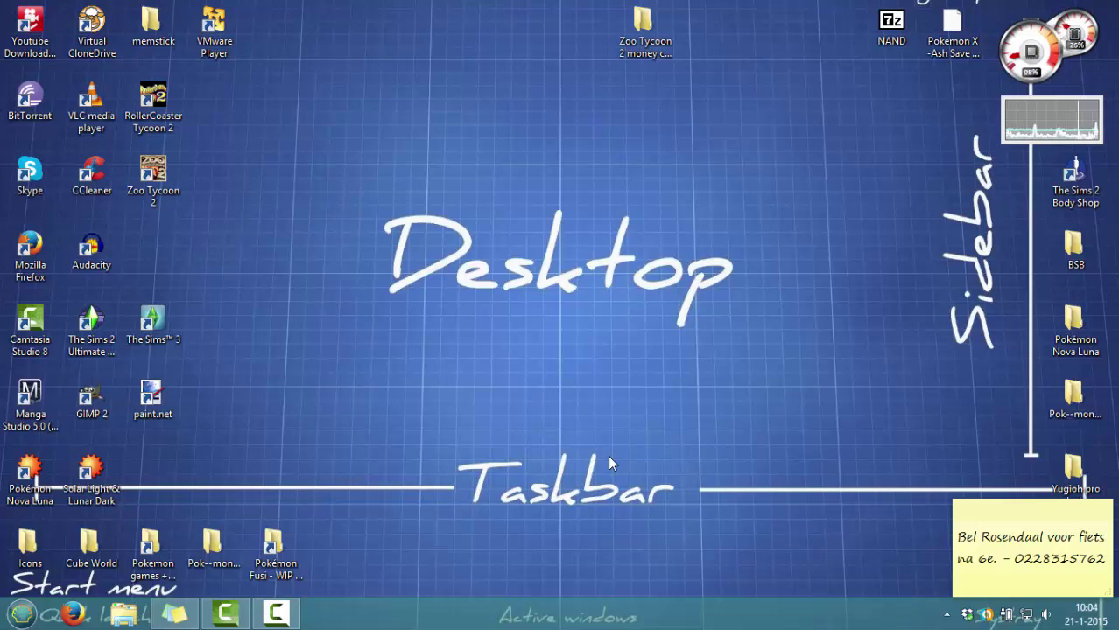
{"action": "left_click", "coordinate": [16, 620]}
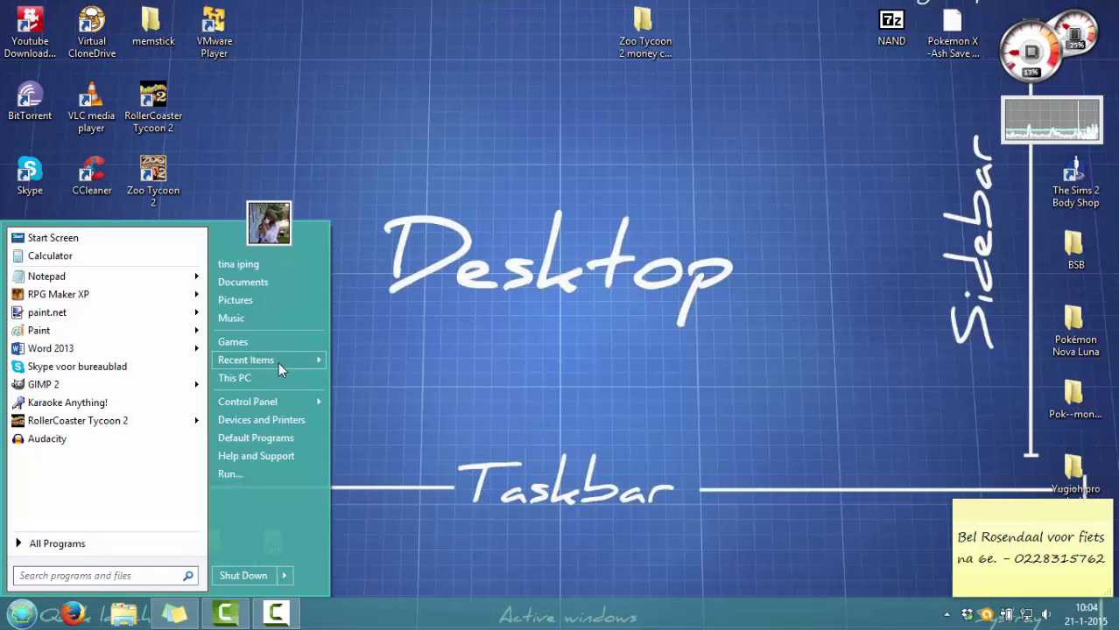
{"action": "left_click", "coordinate": [572, 320]}
{"action": "key", "text": "super"}
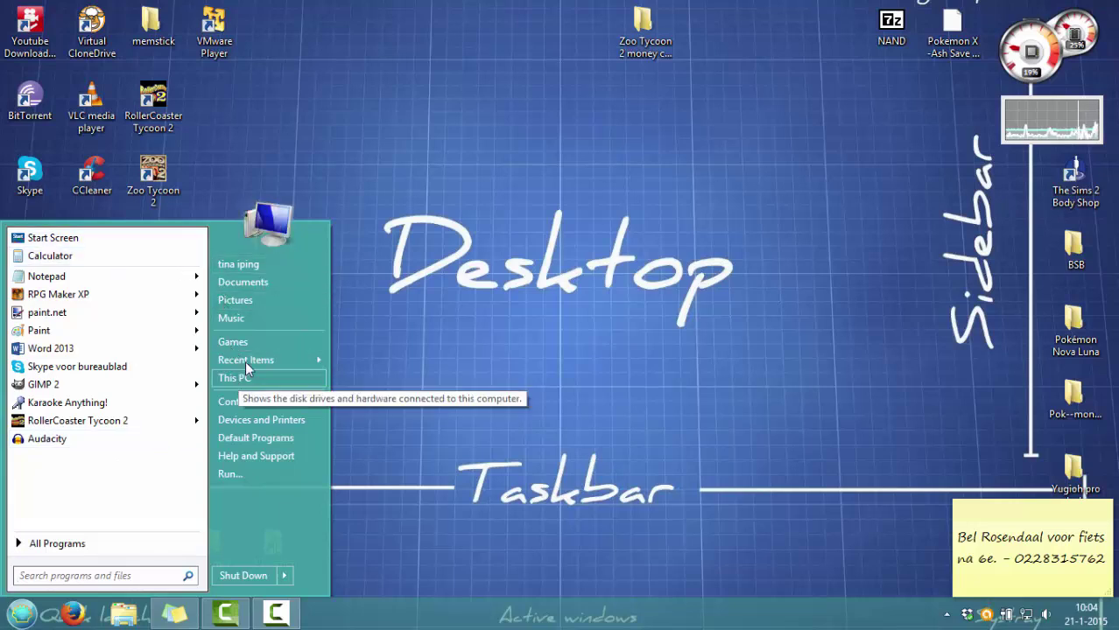
{"action": "mouse_move", "coordinate": [247, 360]}
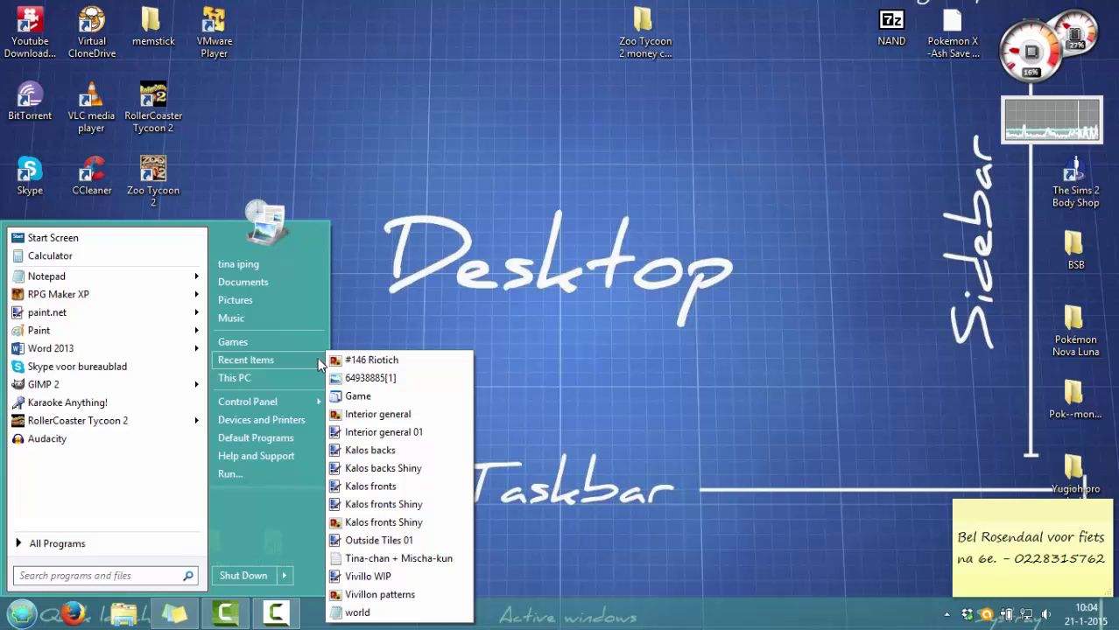
{"action": "mouse_move", "coordinate": [320, 411]}
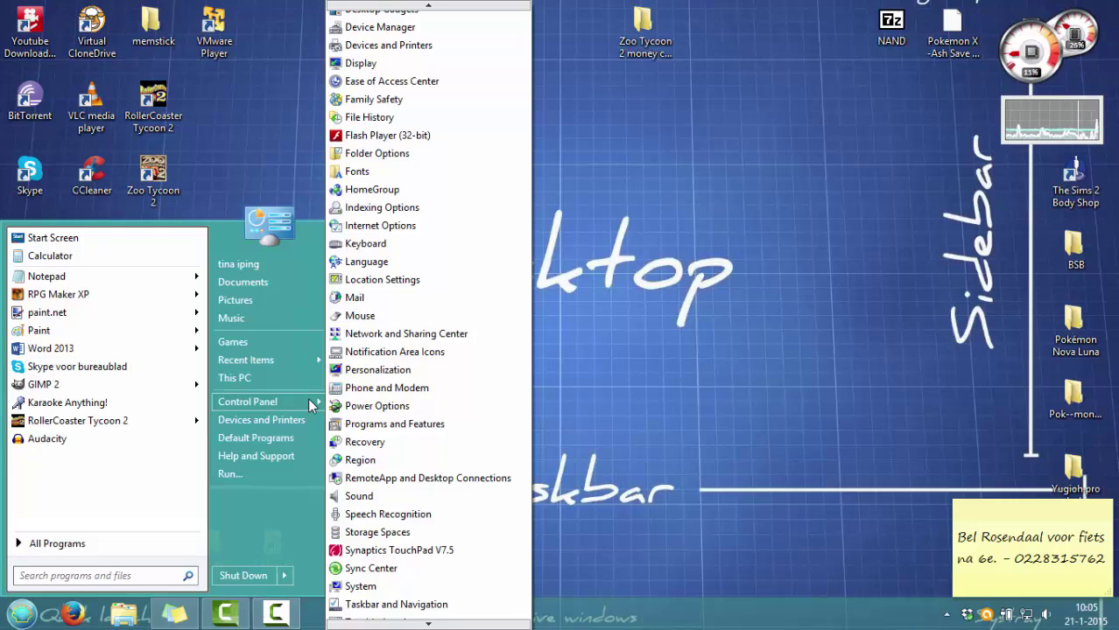
{"action": "left_click", "coordinate": [808, 396]}
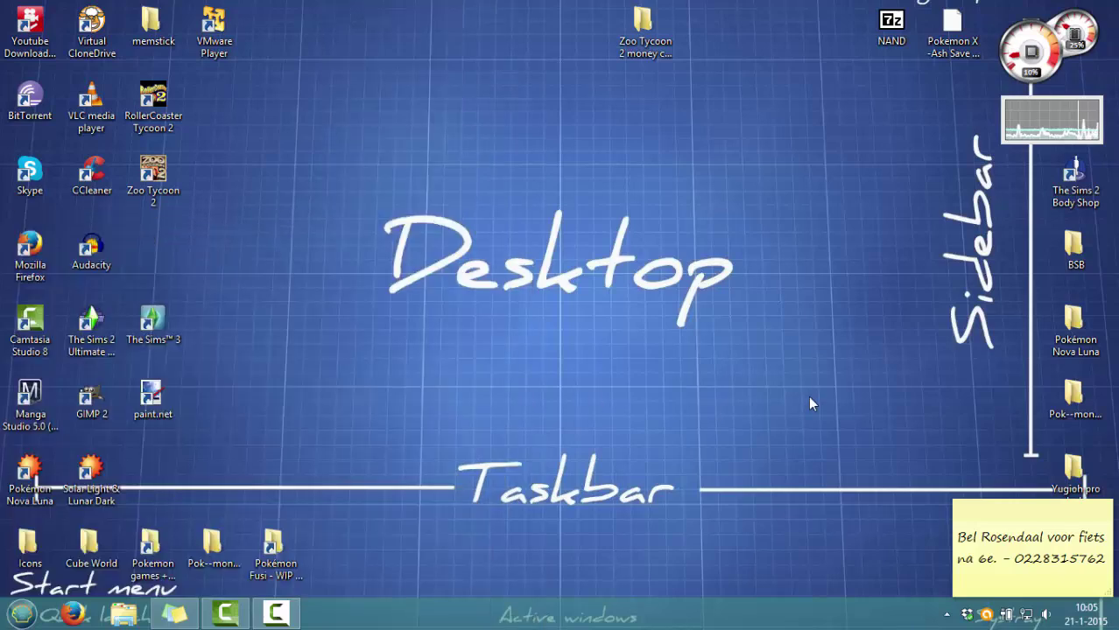
Open the Data Execution Prevention settings in the system's performance options and place the dialog beside System Properties
{"action": "left_click", "coordinate": [3, 620]}
{"action": "mouse_move", "coordinate": [281, 398]}
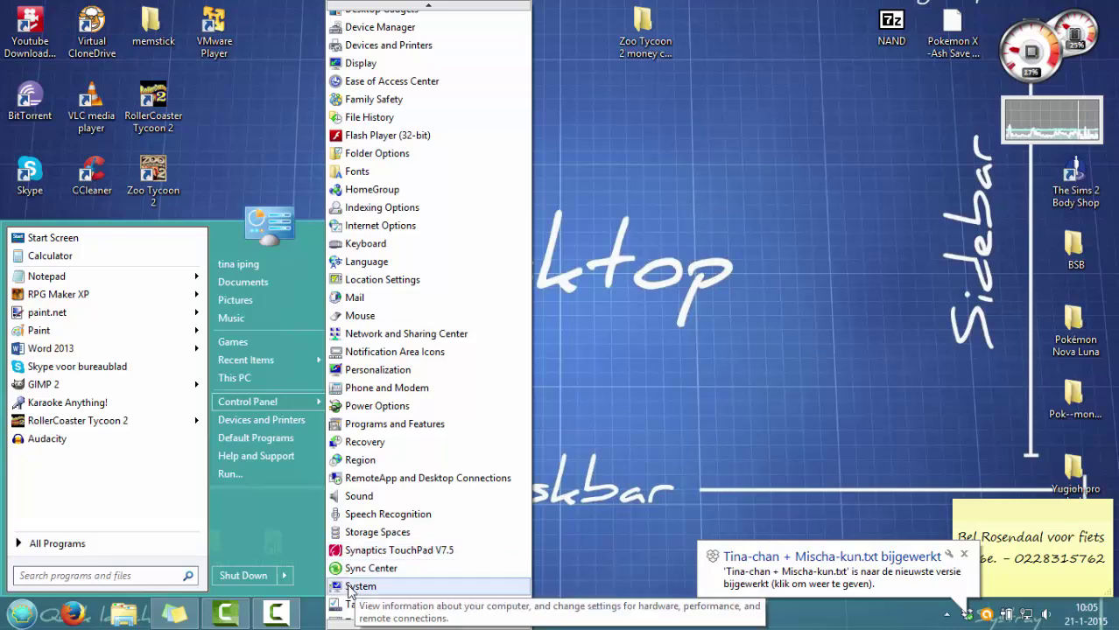
{"action": "left_click", "coordinate": [359, 586]}
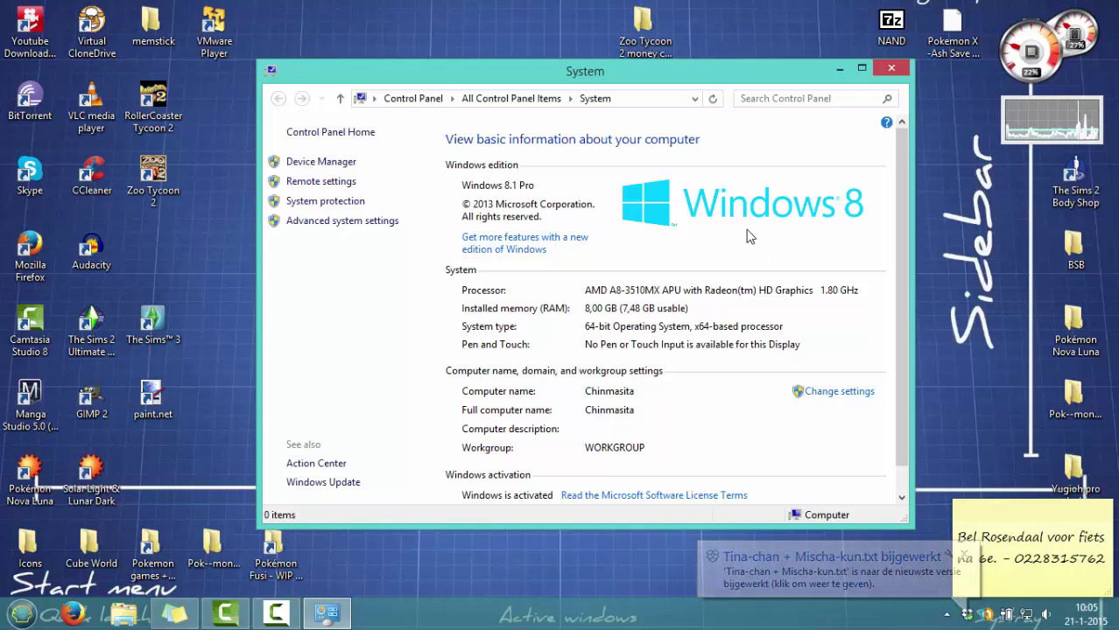
{"action": "left_click", "coordinate": [386, 224]}
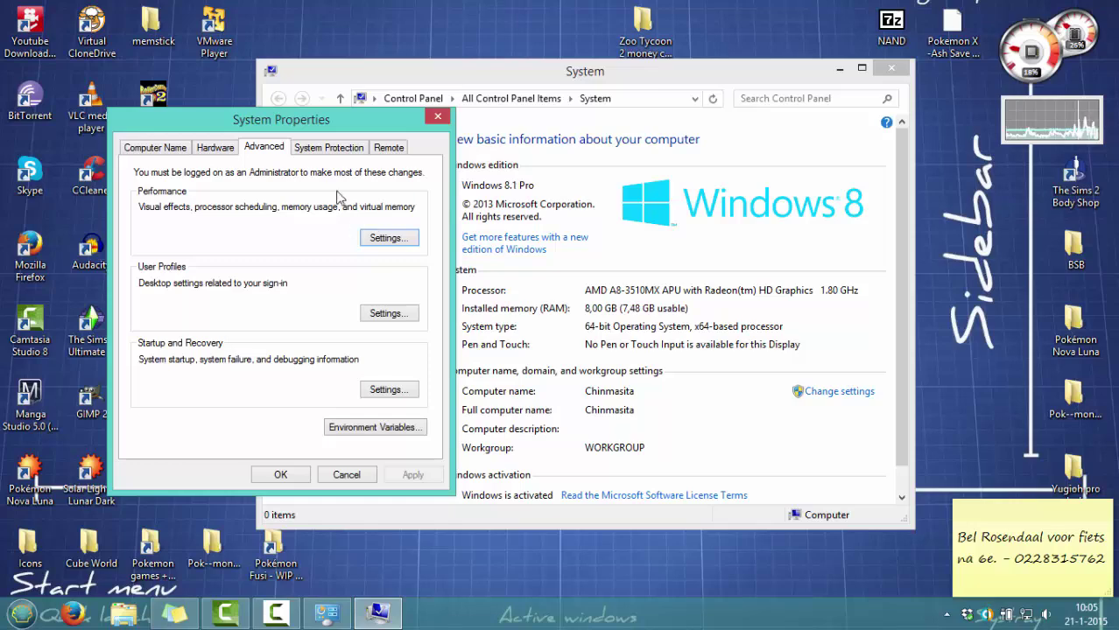
{"action": "left_click", "coordinate": [382, 240]}
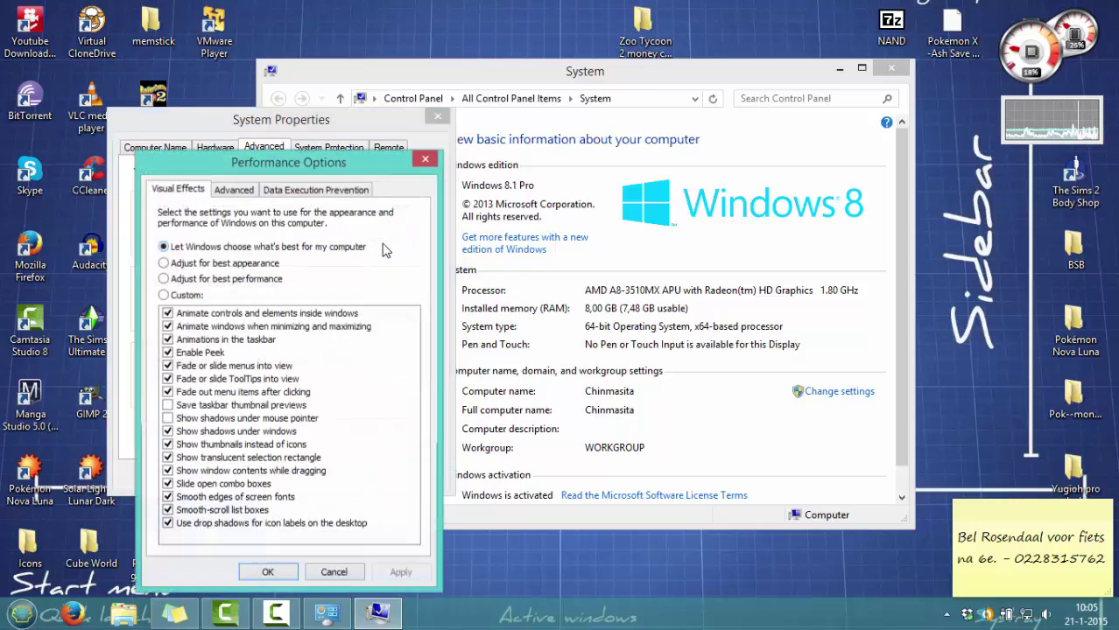
{"action": "left_click", "coordinate": [338, 191]}
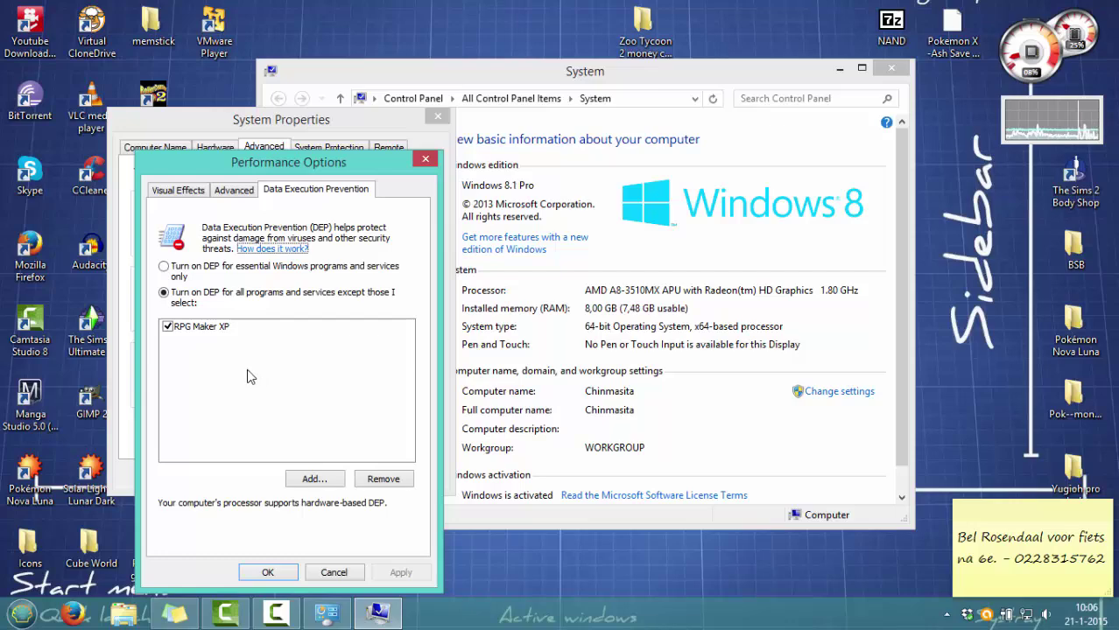
{"action": "left_click_drag", "start_coordinate": [248, 161], "coordinate": [559, 143]}
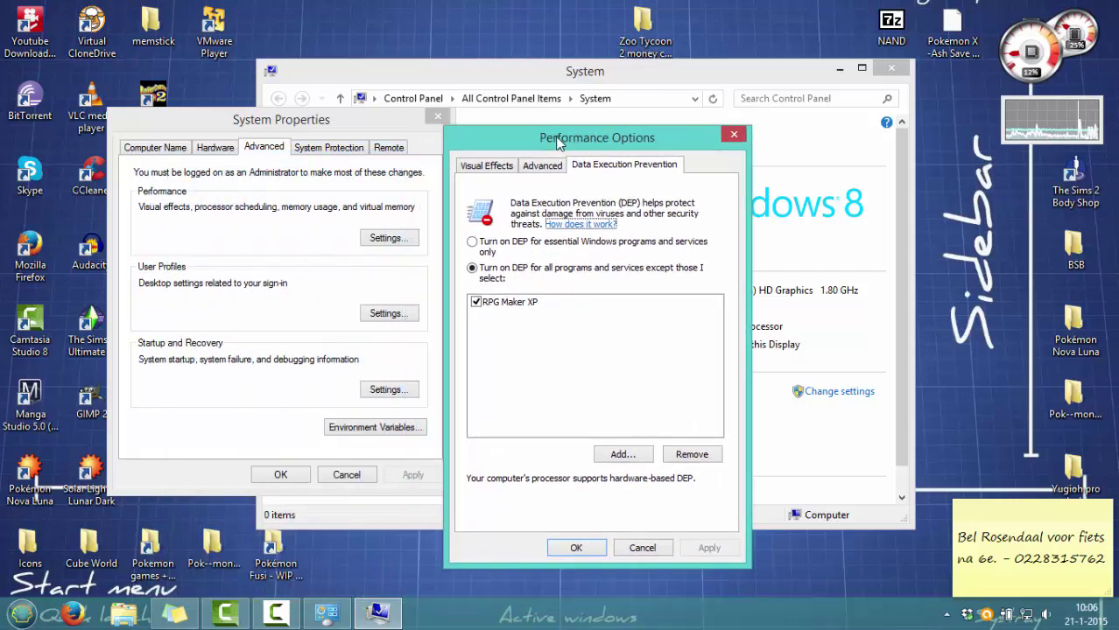
Start adding a Data Execution Prevention exception, go up to the Enterbrain folder, and check the installation path of the Pokémon Nova Luna shortcut
{"action": "left_click", "coordinate": [622, 455]}
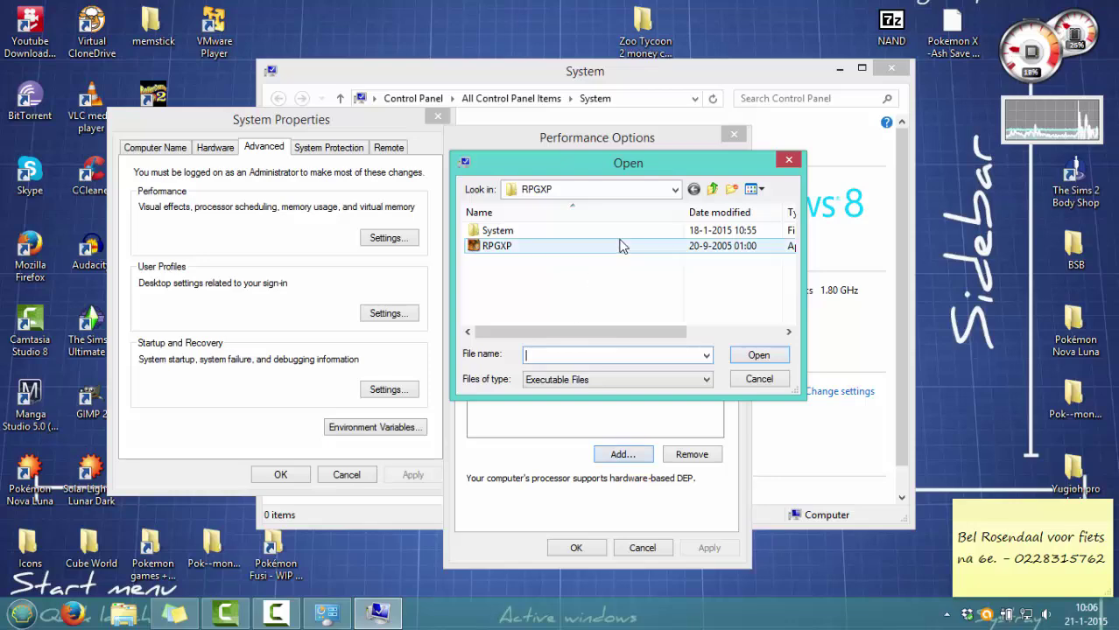
{"action": "left_click", "coordinate": [711, 189]}
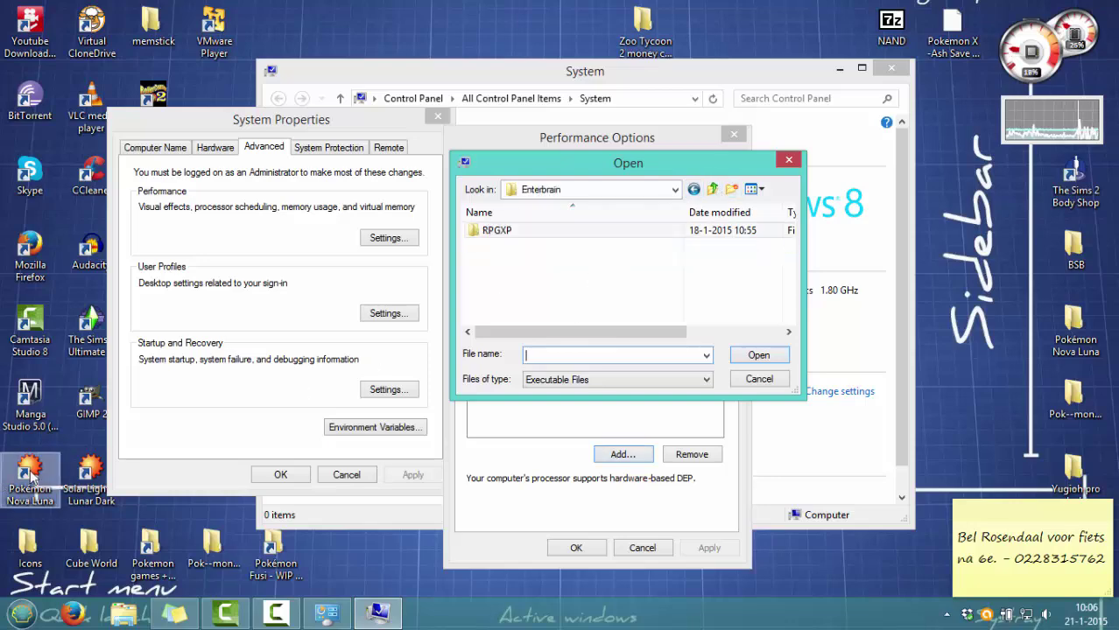
{"action": "right_click", "coordinate": [31, 477]}
{"action": "left_click", "coordinate": [66, 458]}
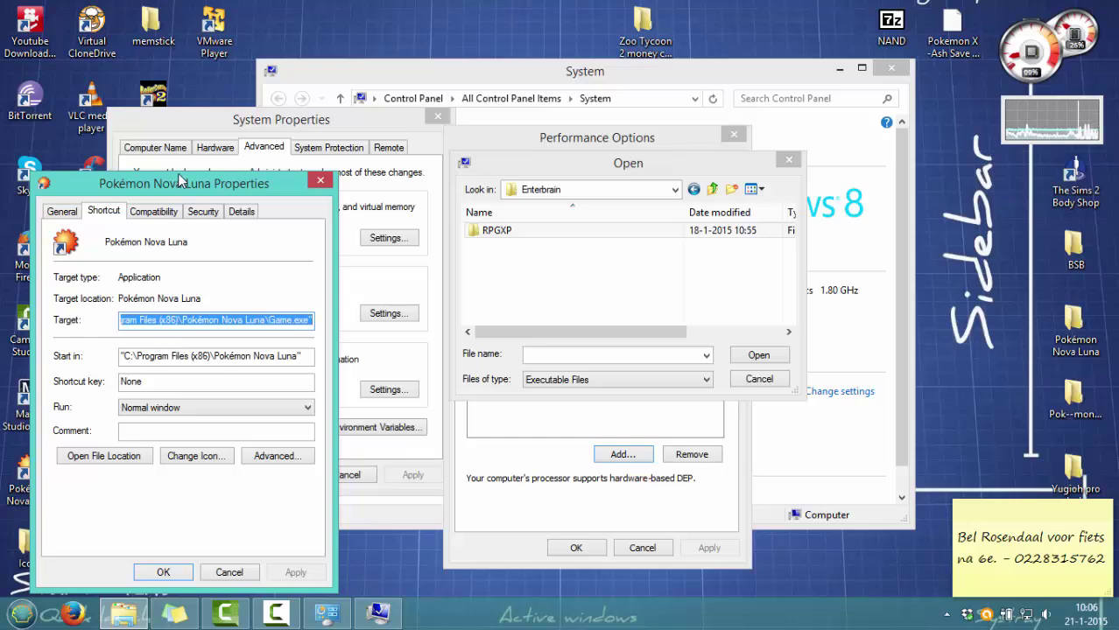
{"action": "left_click_drag", "start_coordinate": [199, 188], "coordinate": [435, 150]}
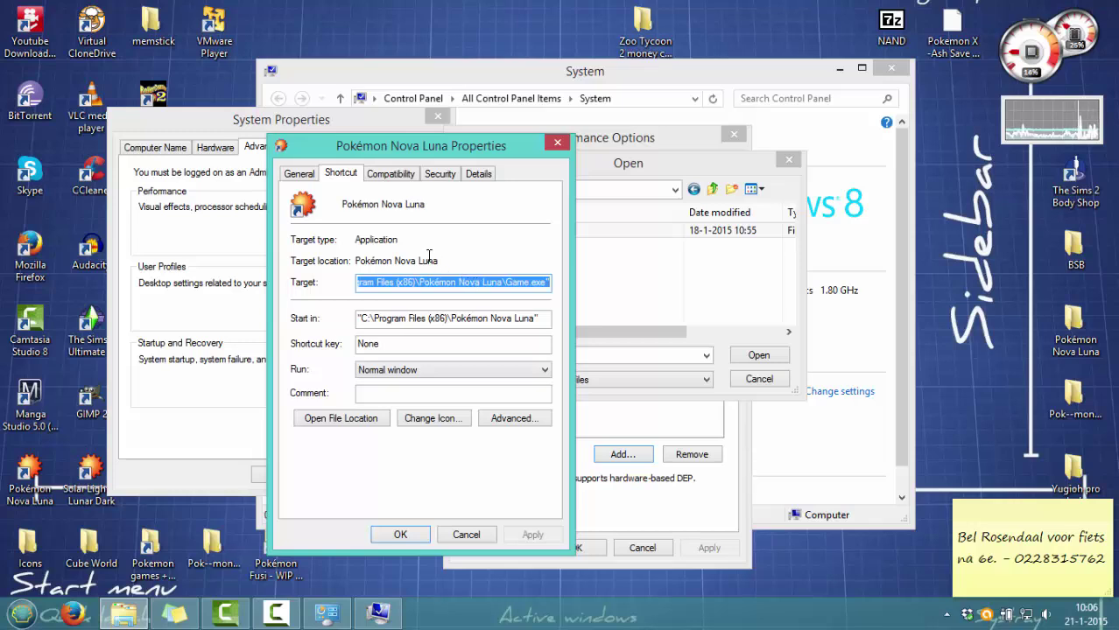
{"action": "left_click", "coordinate": [467, 535]}
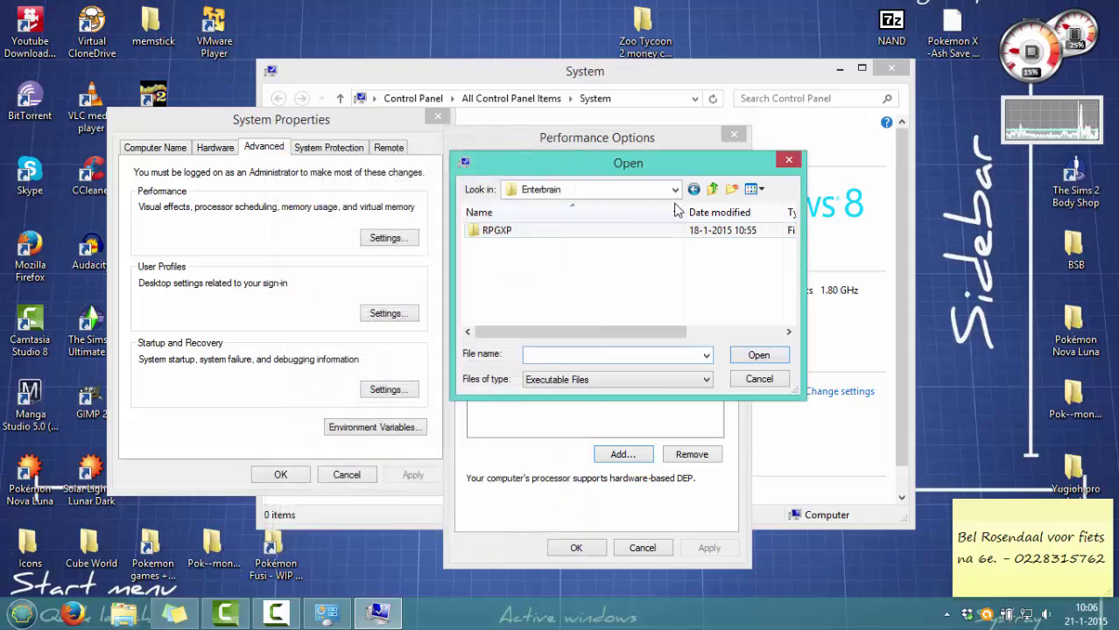
Browse to the Pokémon Nova Luna folder in Program Files (x86) and select the Game executable as the program to add
{"action": "left_click", "coordinate": [712, 192]}
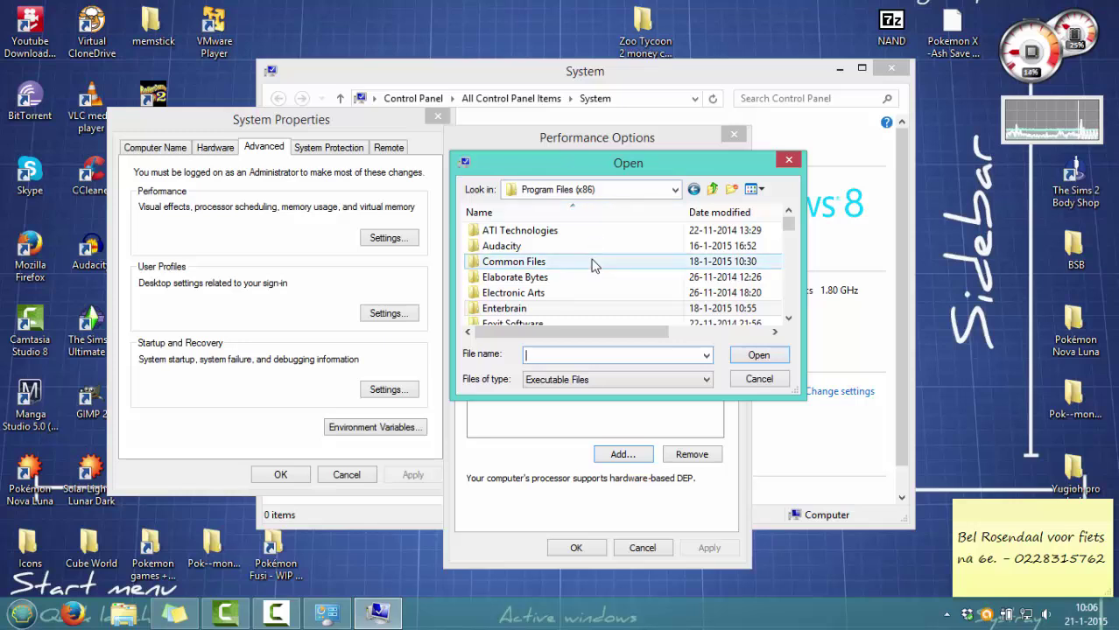
{"action": "left_click", "coordinate": [570, 276]}
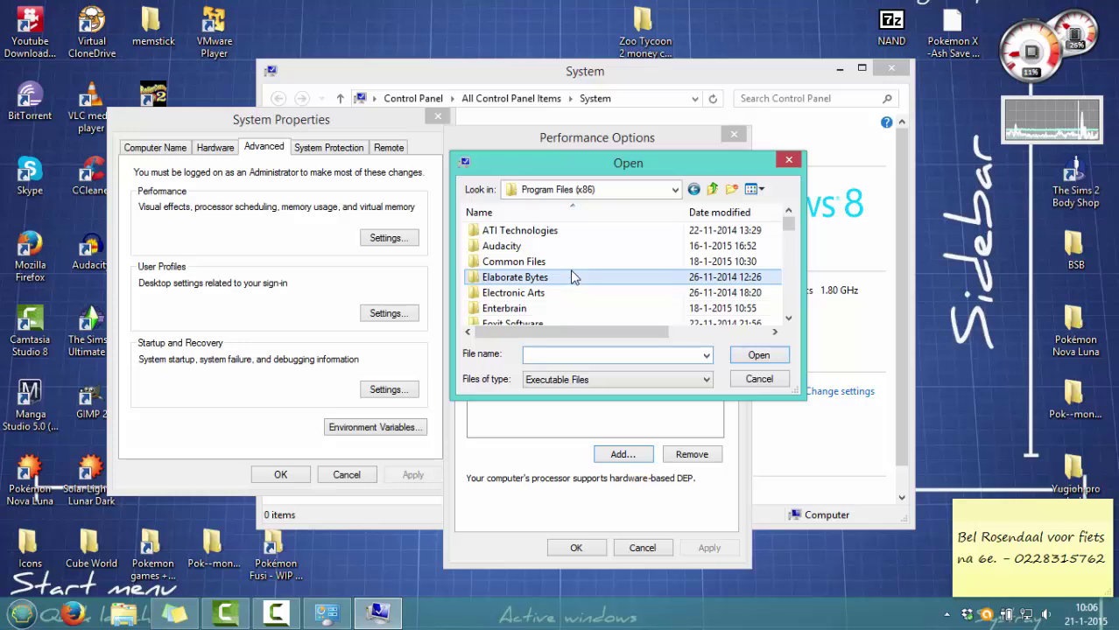
{"action": "scroll", "coordinate": [570, 277], "scroll_direction": "down", "scroll_amount": 1}
{"action": "scroll", "coordinate": [570, 276], "scroll_direction": "down", "scroll_amount": 6}
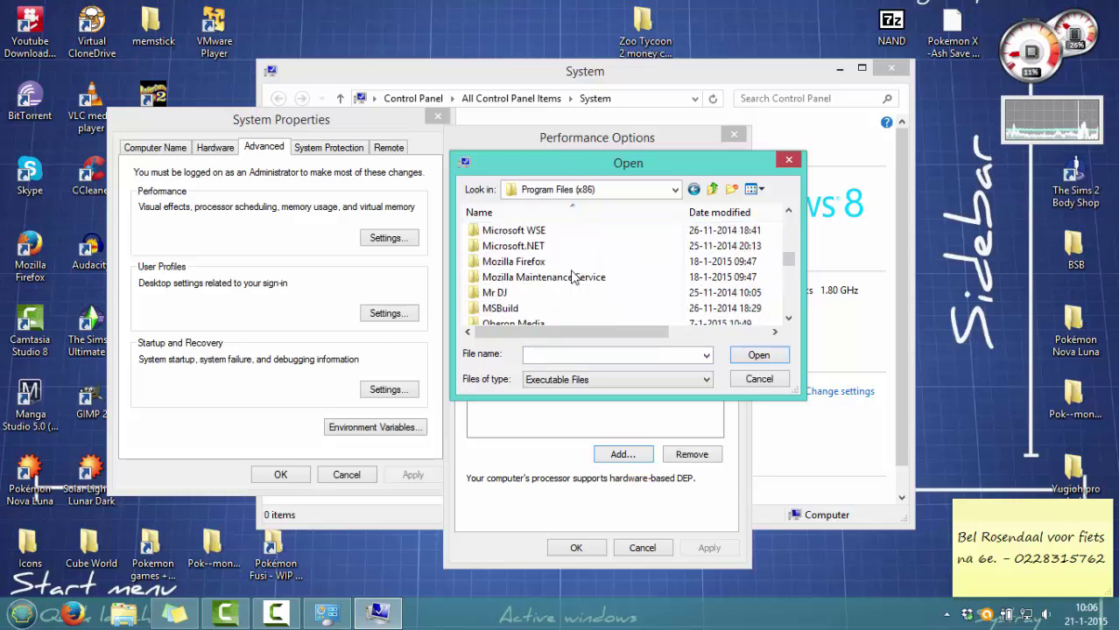
{"action": "left_click", "coordinate": [529, 295]}
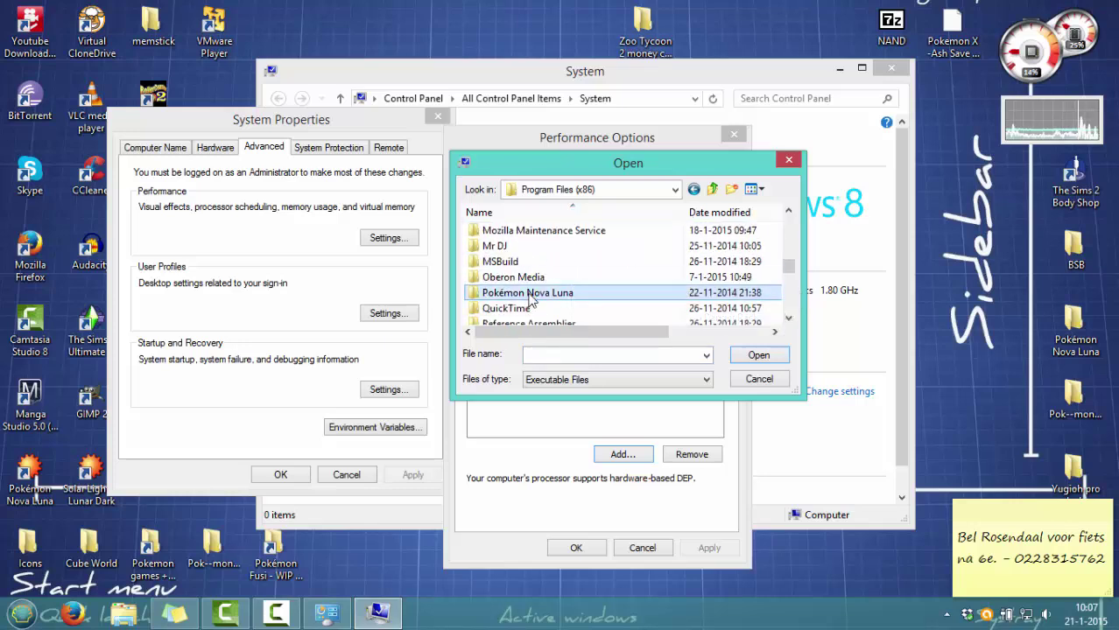
{"action": "double_click", "coordinate": [529, 295]}
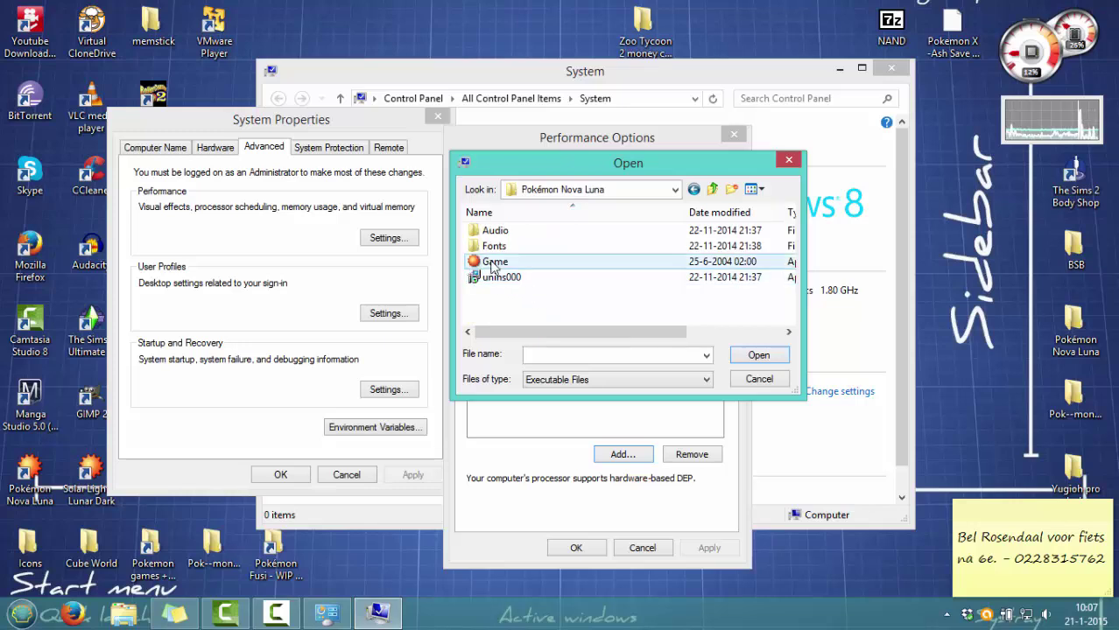
{"action": "mouse_move", "coordinate": [482, 266]}
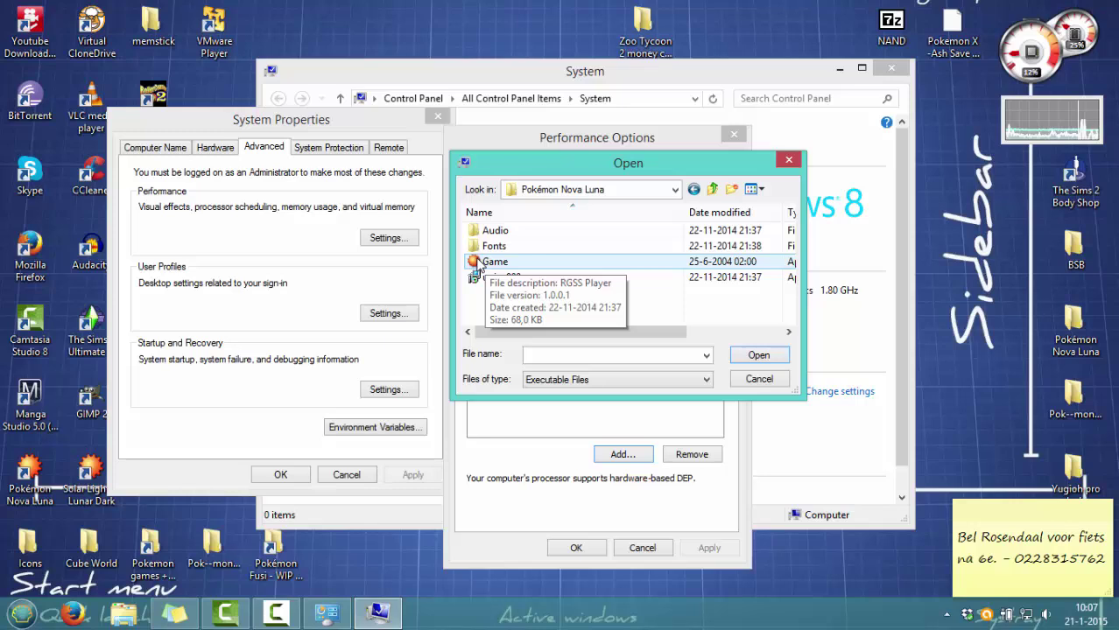
{"action": "left_click", "coordinate": [477, 263]}
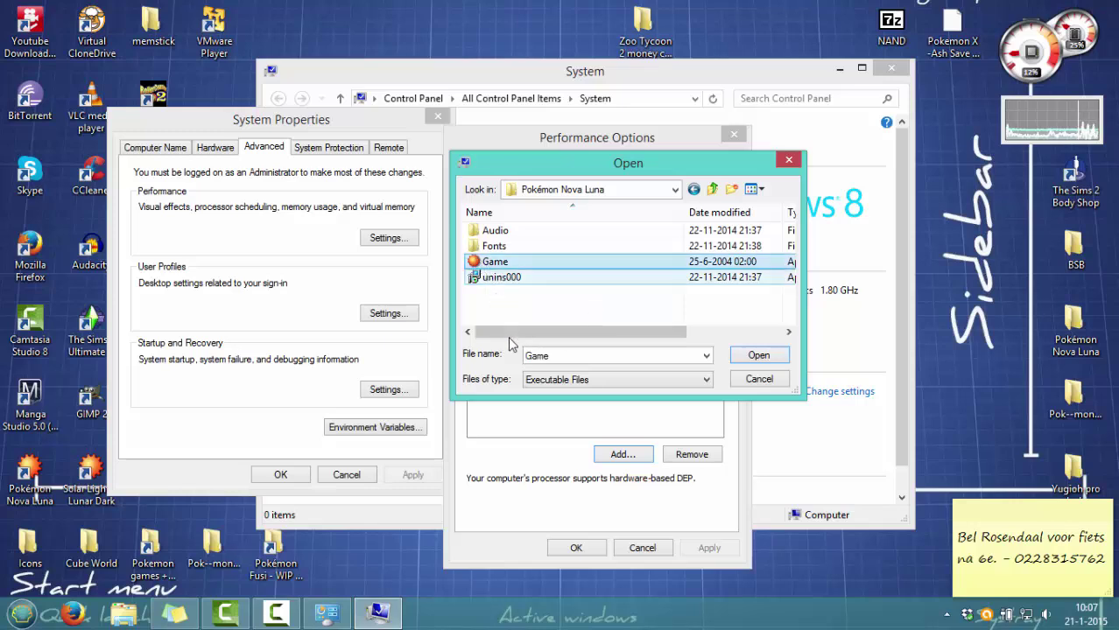
{"action": "mouse_move", "coordinate": [521, 273]}
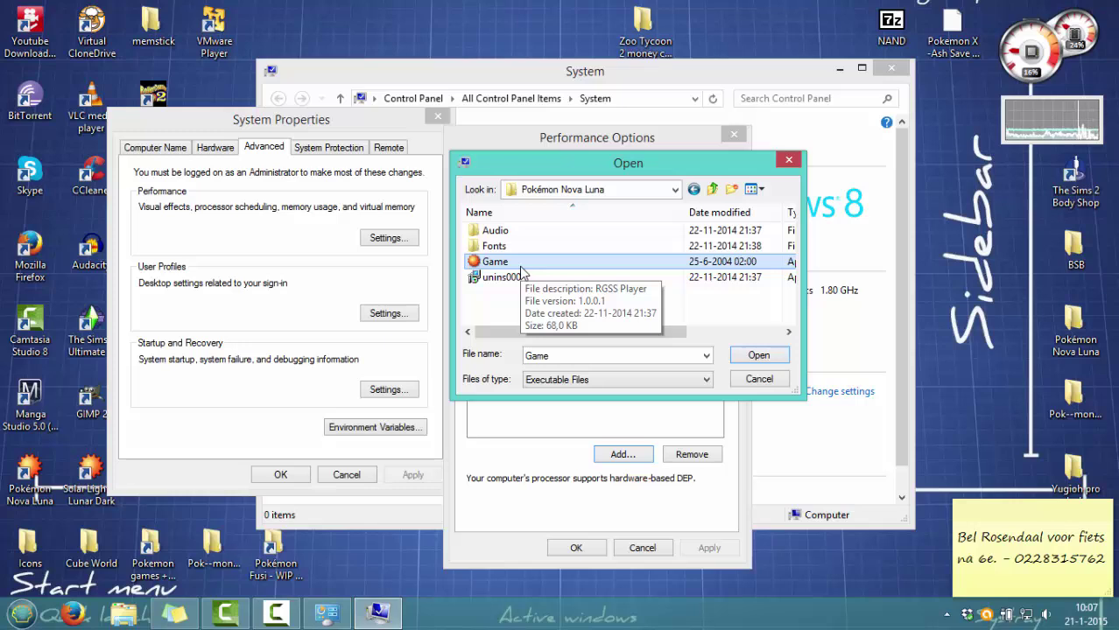
Add the selected Game executable as a Data Execution Prevention exception, apply the settings, and close all system windows
{"action": "left_click", "coordinate": [758, 356]}
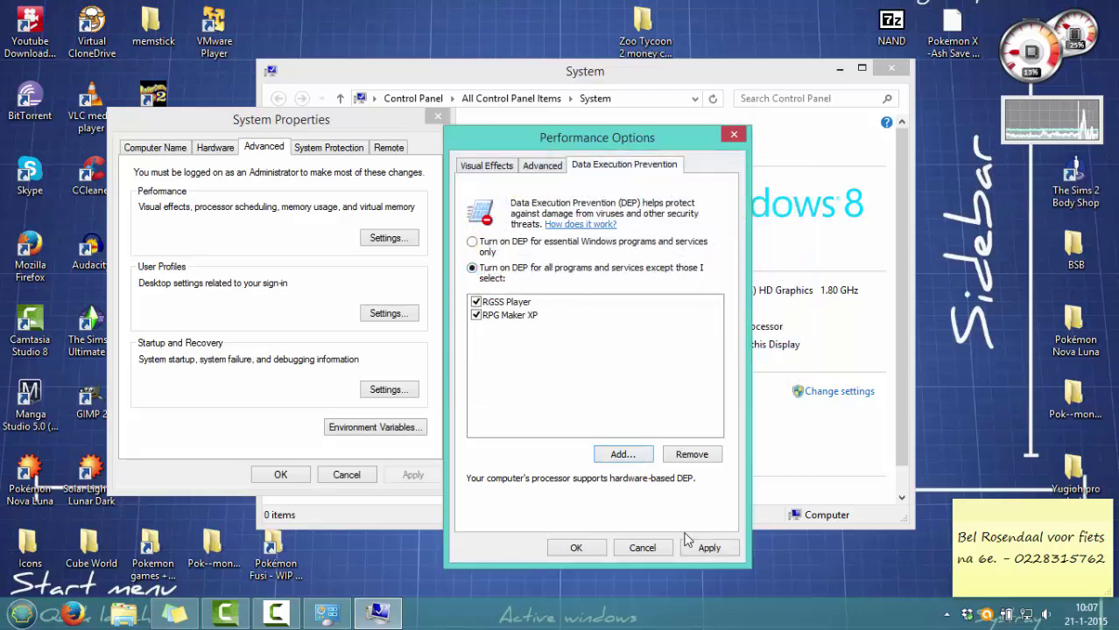
{"action": "left_click", "coordinate": [575, 548]}
{"action": "left_click", "coordinate": [280, 474]}
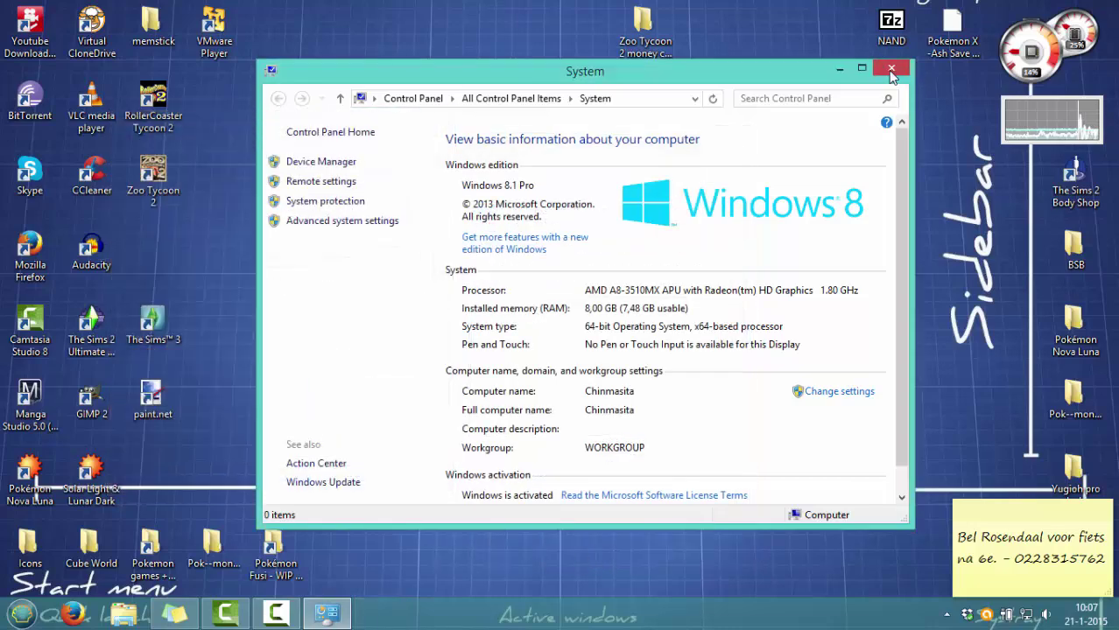
{"action": "left_click", "coordinate": [892, 69]}
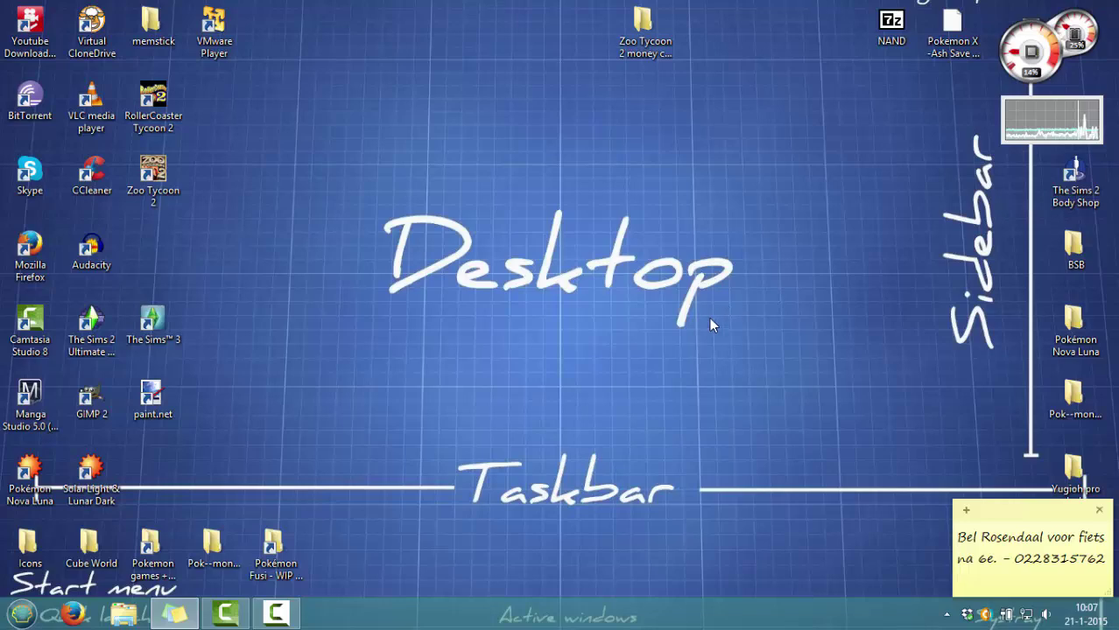
Examine the Control Panel entries in the Start menu and dismiss the menu
{"action": "key", "text": "super"}
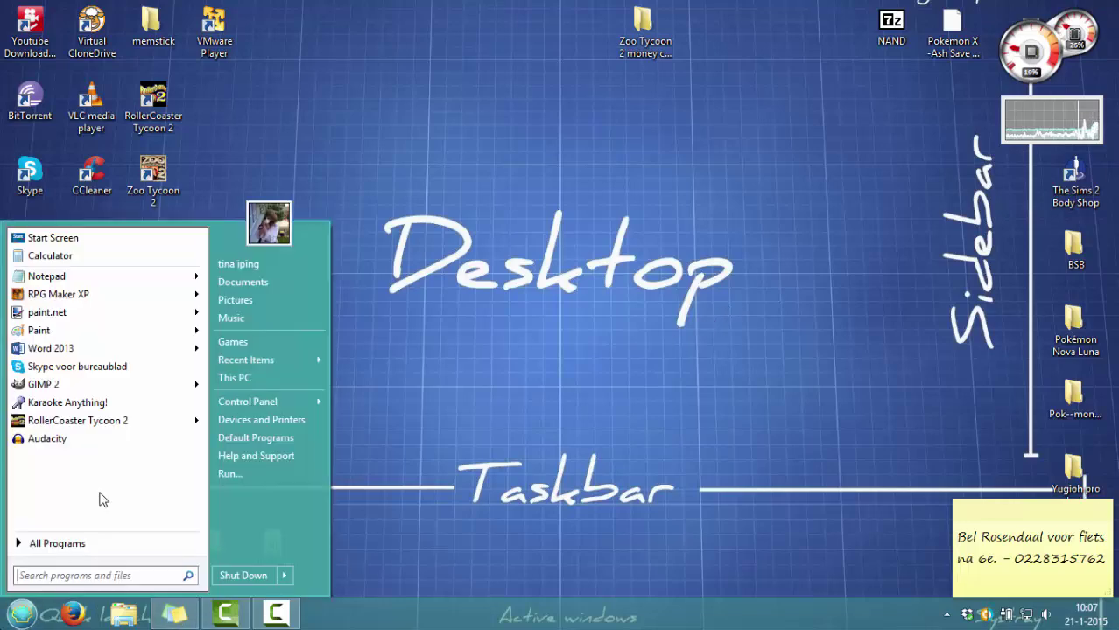
{"action": "mouse_move", "coordinate": [262, 401]}
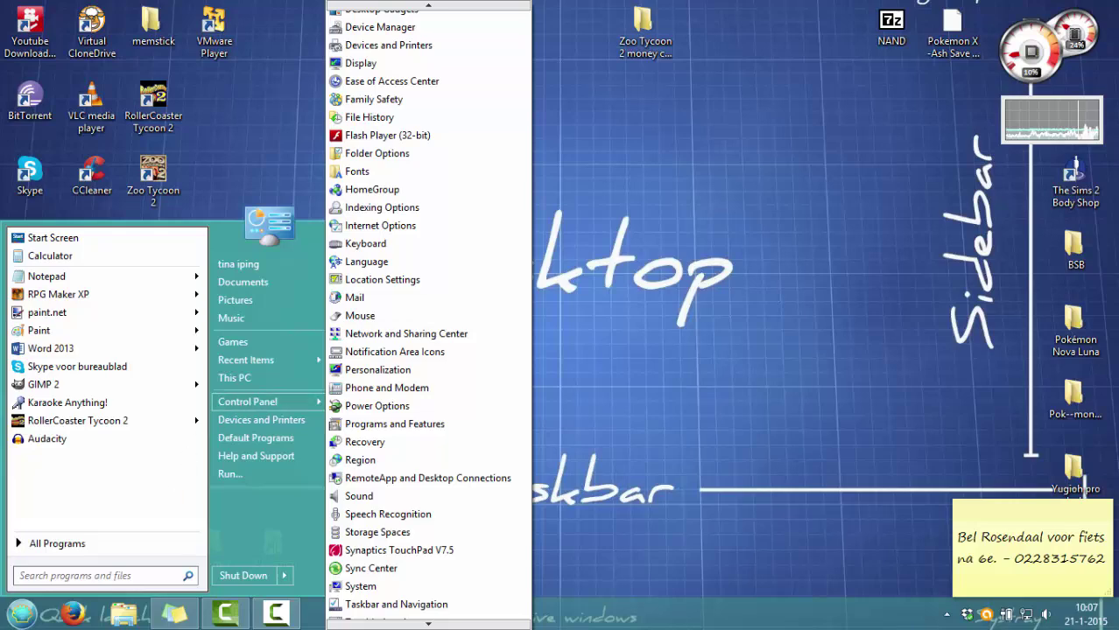
{"action": "left_click", "coordinate": [716, 275]}
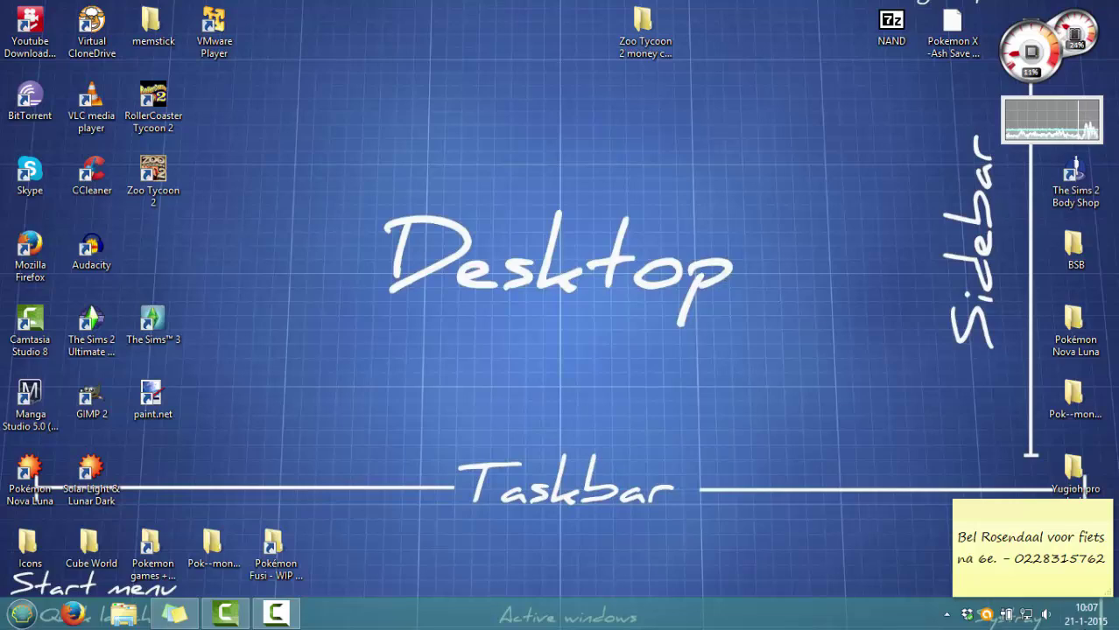
Go to the Windows 8.1 Start screen, view the list of all apps, and return to the tiles
{"action": "mouse_move", "coordinate": [1115, 625]}
{"action": "left_click", "coordinate": [1084, 312]}
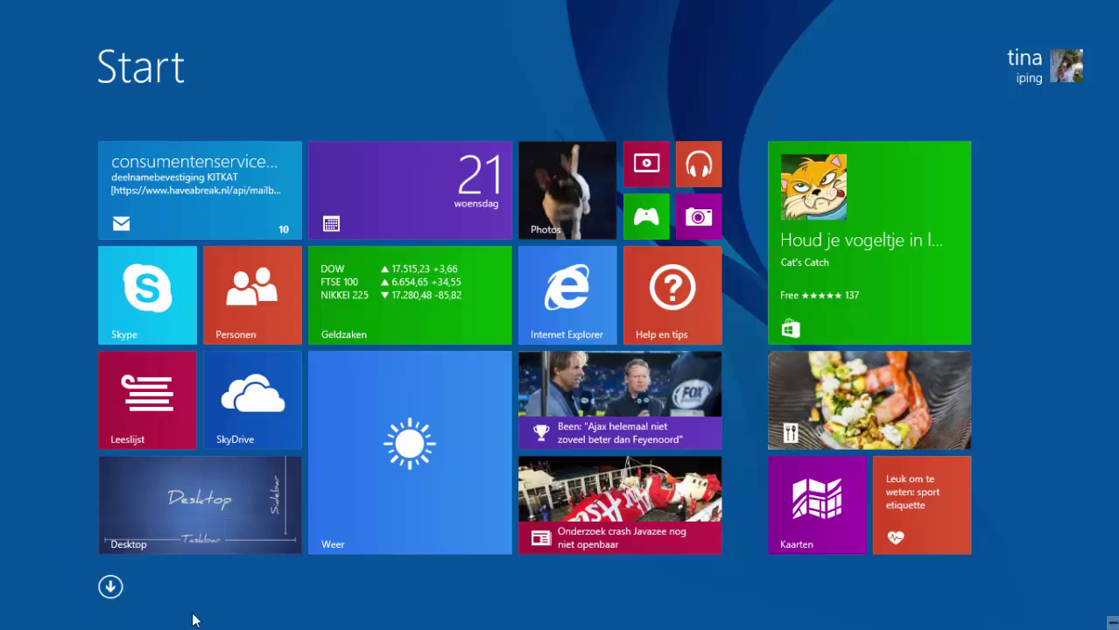
{"action": "left_click", "coordinate": [112, 588]}
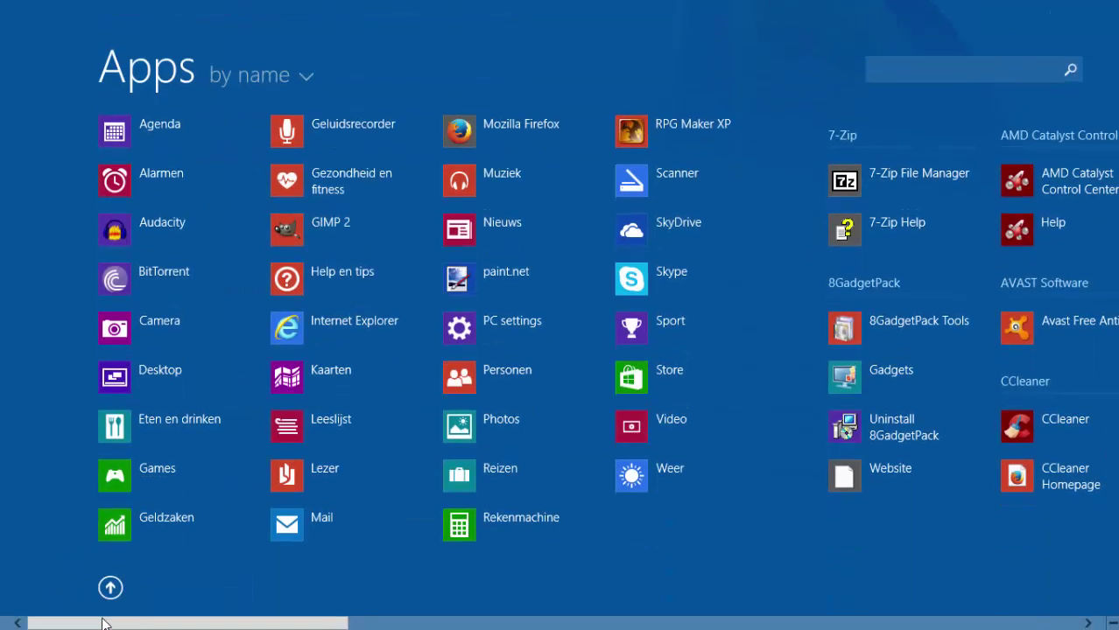
{"action": "left_click", "coordinate": [110, 596]}
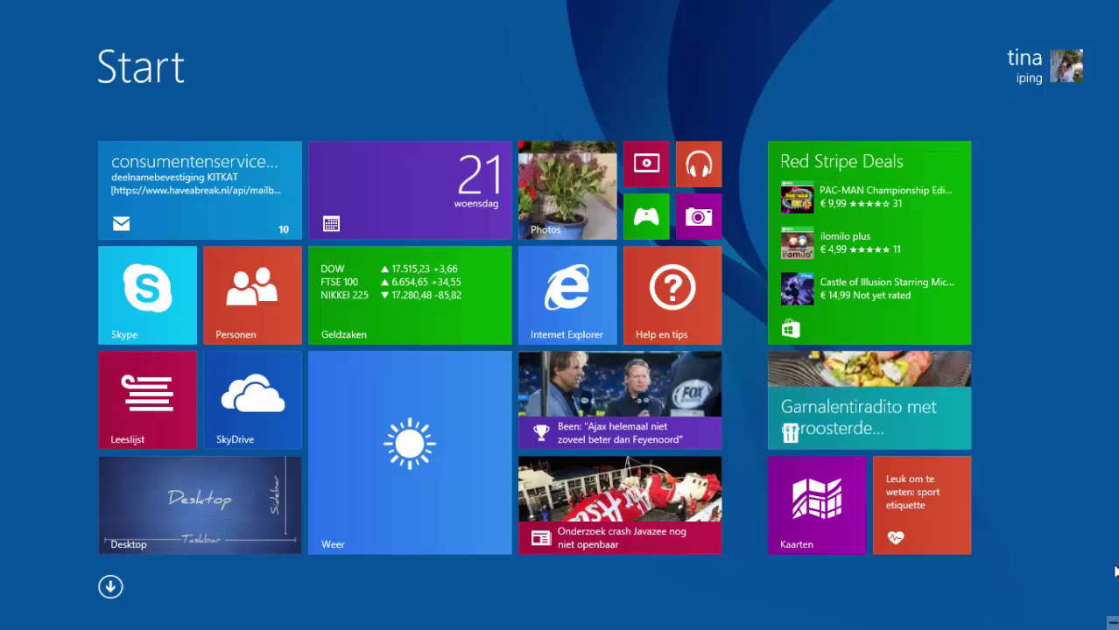
Search everywhere for Control Panel, open it, and maximize its window
{"action": "mouse_move", "coordinate": [1112, 620]}
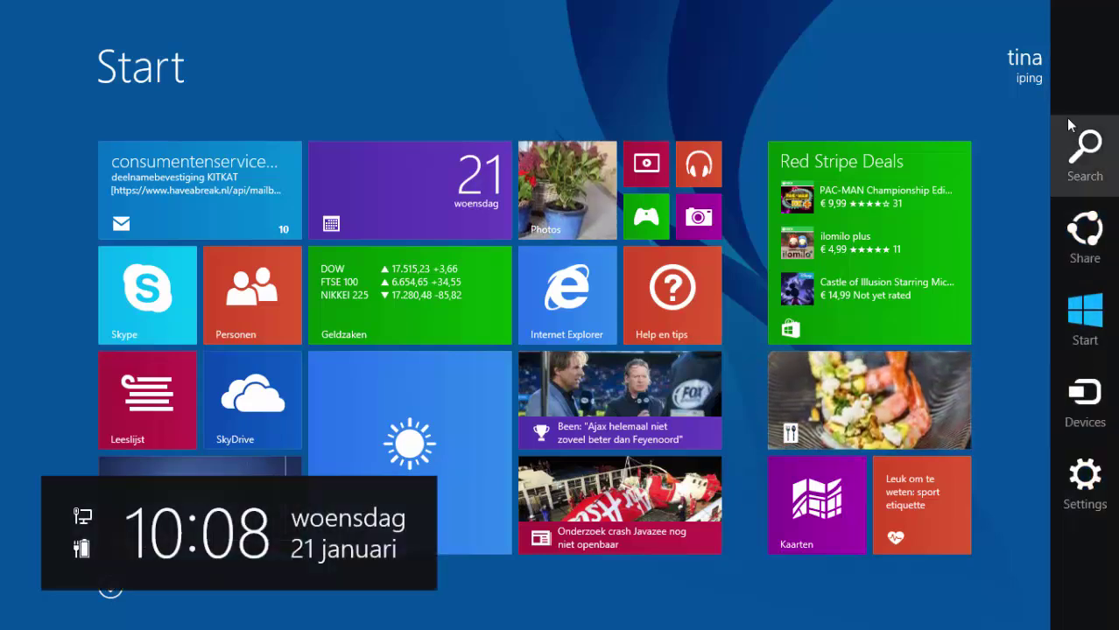
{"action": "left_click", "coordinate": [1087, 156]}
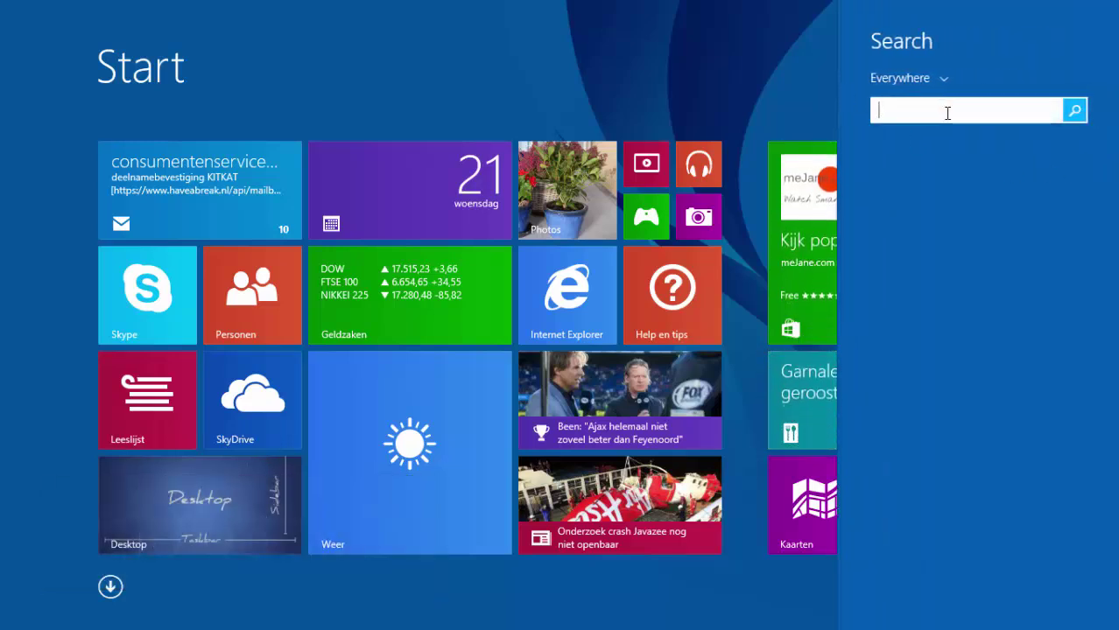
{"action": "type", "text": "Control Panel"}
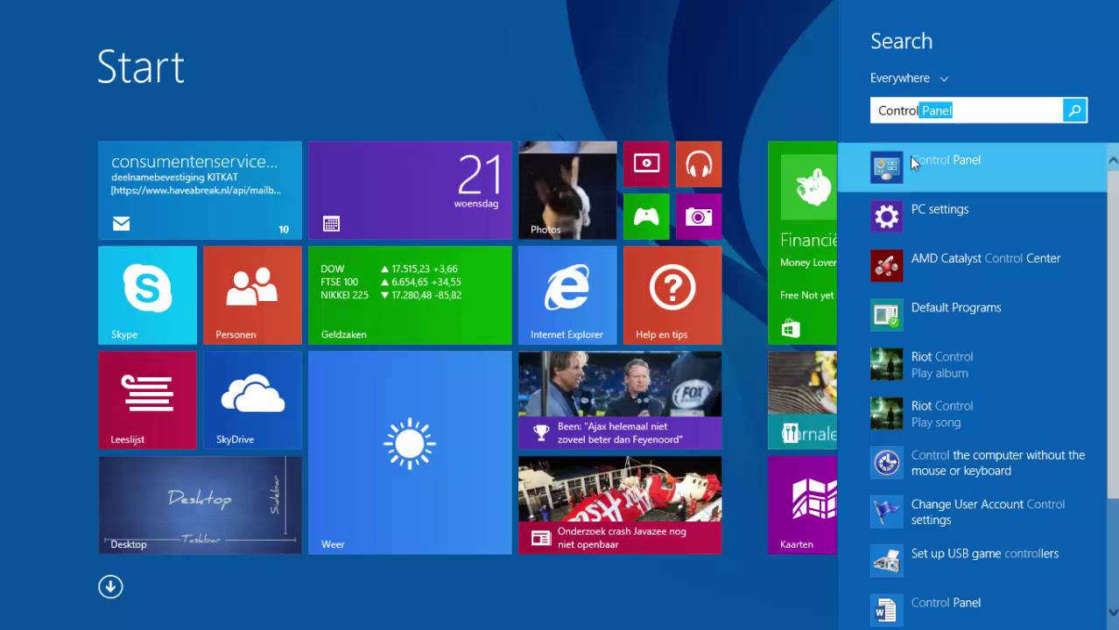
{"action": "left_click", "coordinate": [888, 172]}
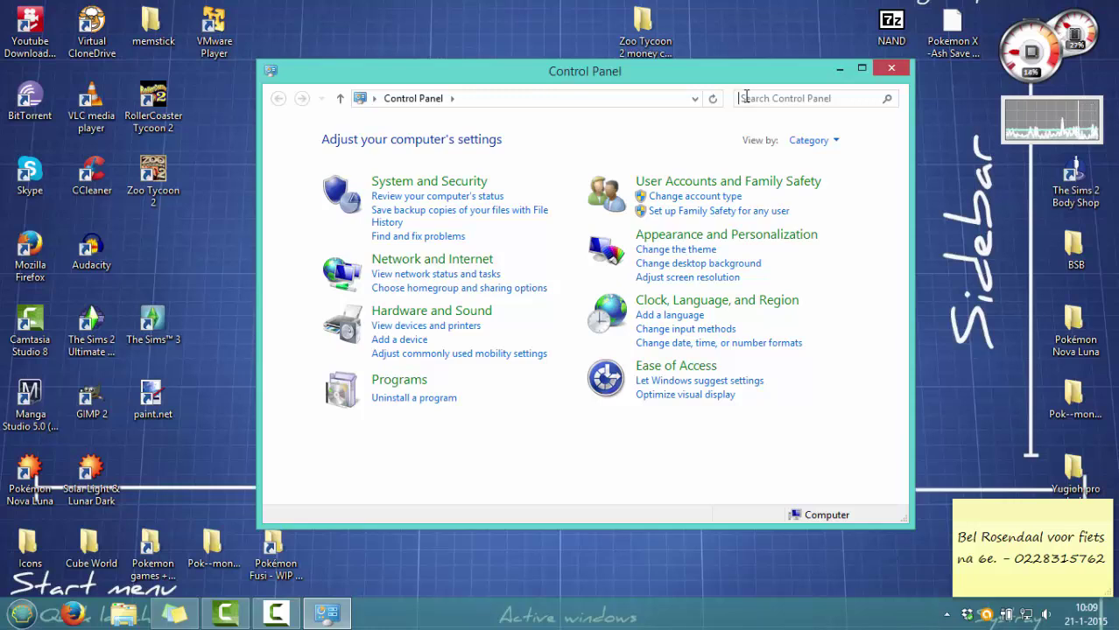
{"action": "left_click", "coordinate": [861, 68]}
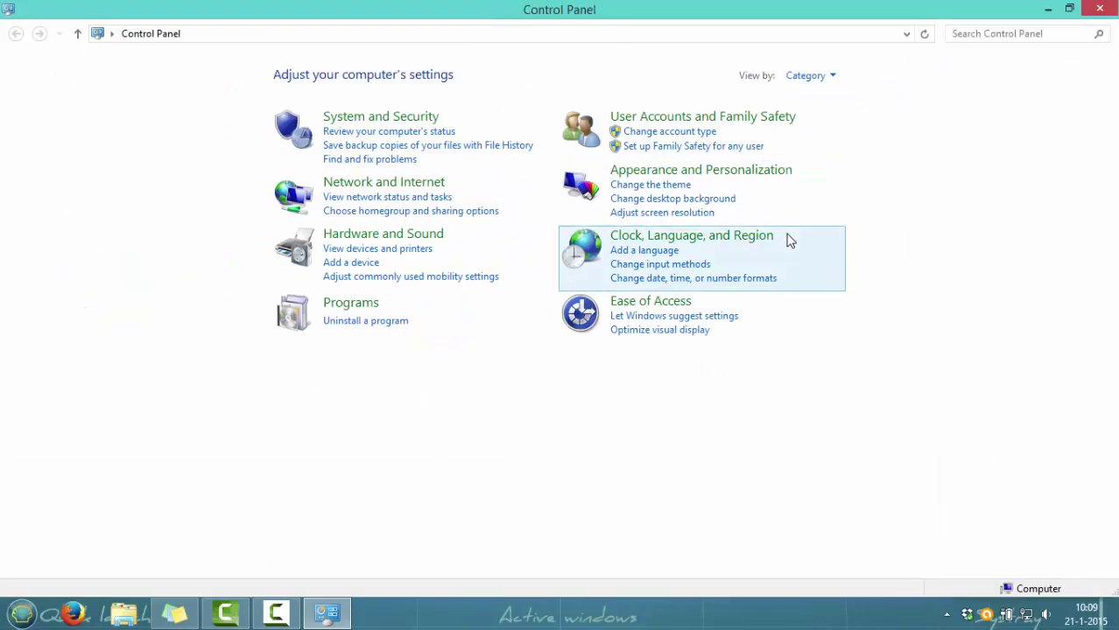
{"action": "double_click", "coordinate": [785, 11]}
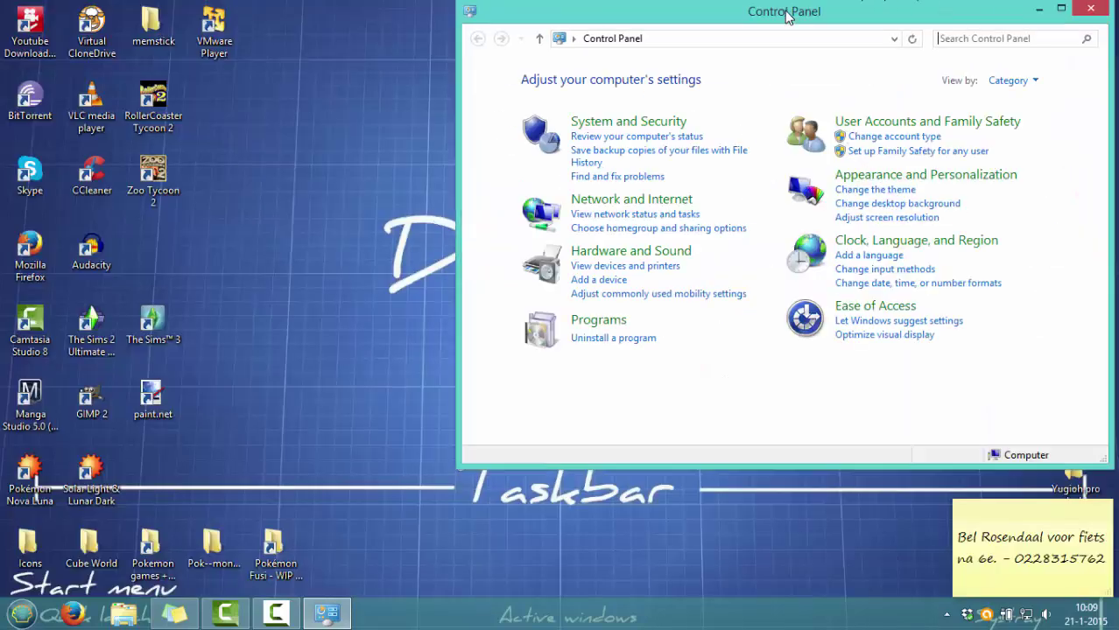
{"action": "double_click", "coordinate": [788, 13]}
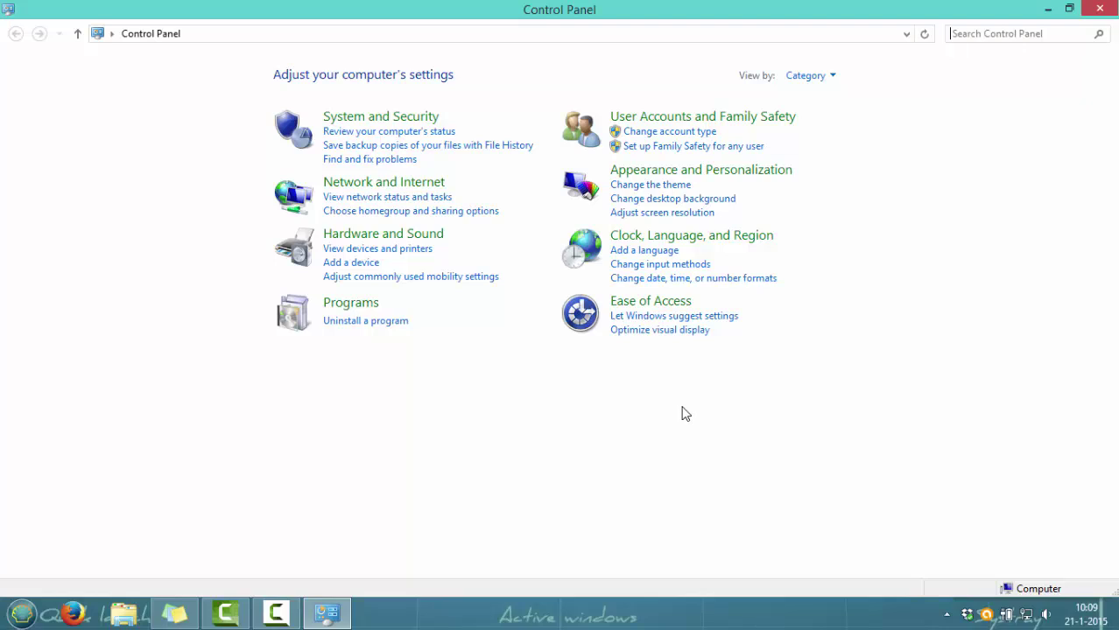
Try the Large icons and Small icons views in Control Panel and return to the Category view
{"action": "left_click", "coordinate": [832, 77]}
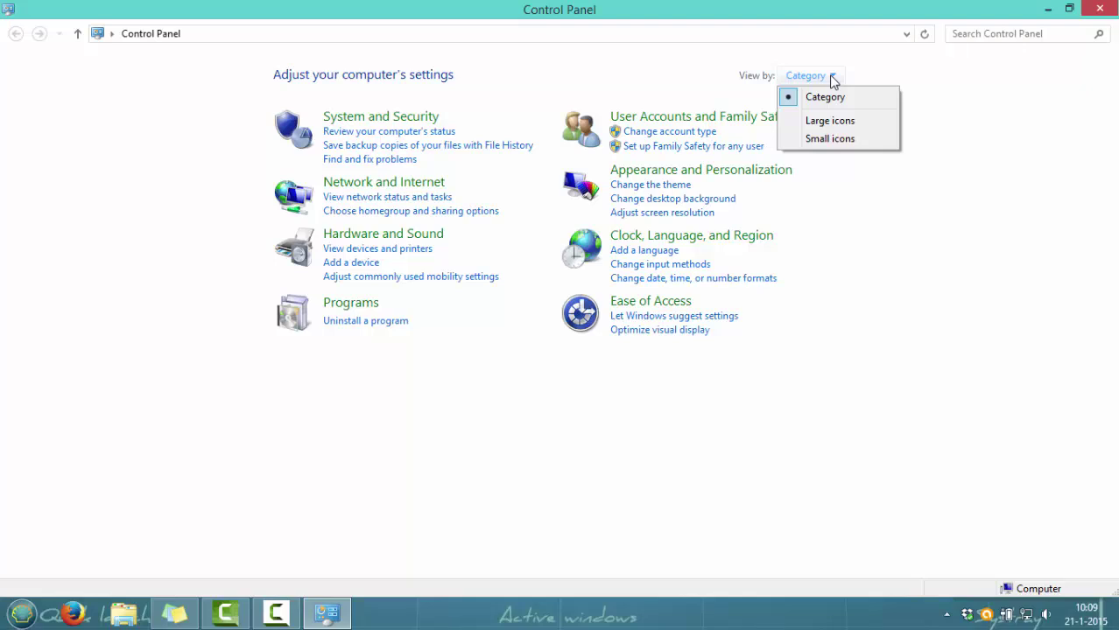
{"action": "left_click", "coordinate": [830, 124]}
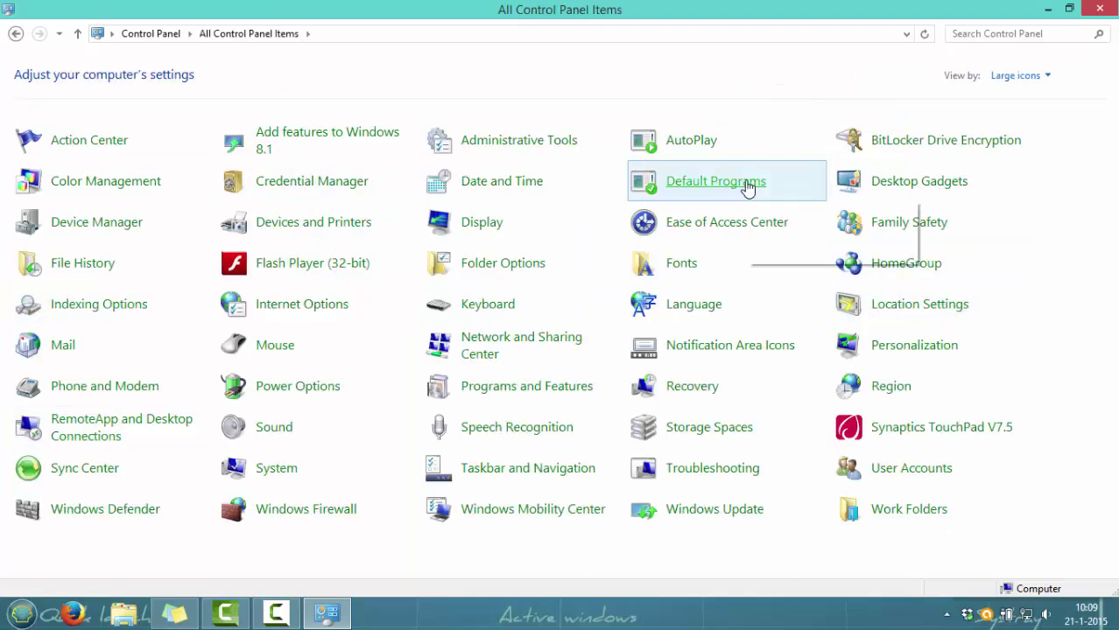
{"action": "left_click", "coordinate": [1049, 75]}
{"action": "left_click", "coordinate": [1013, 141]}
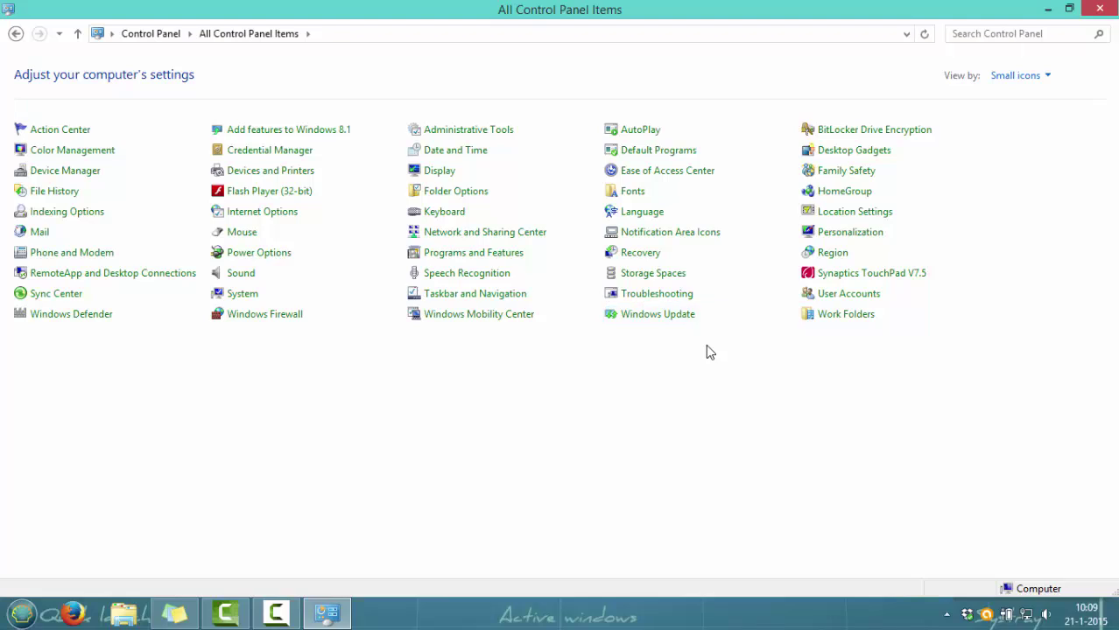
{"action": "left_click", "coordinate": [1033, 77]}
{"action": "left_click", "coordinate": [1026, 123]}
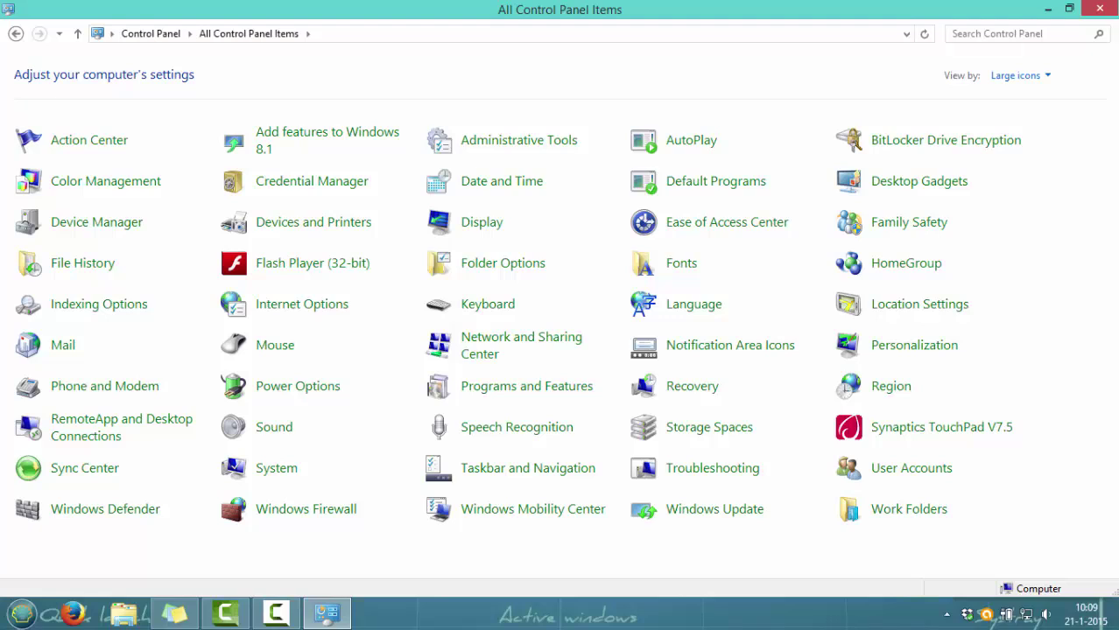
{"action": "left_click", "coordinate": [1049, 78]}
{"action": "left_click", "coordinate": [1028, 94]}
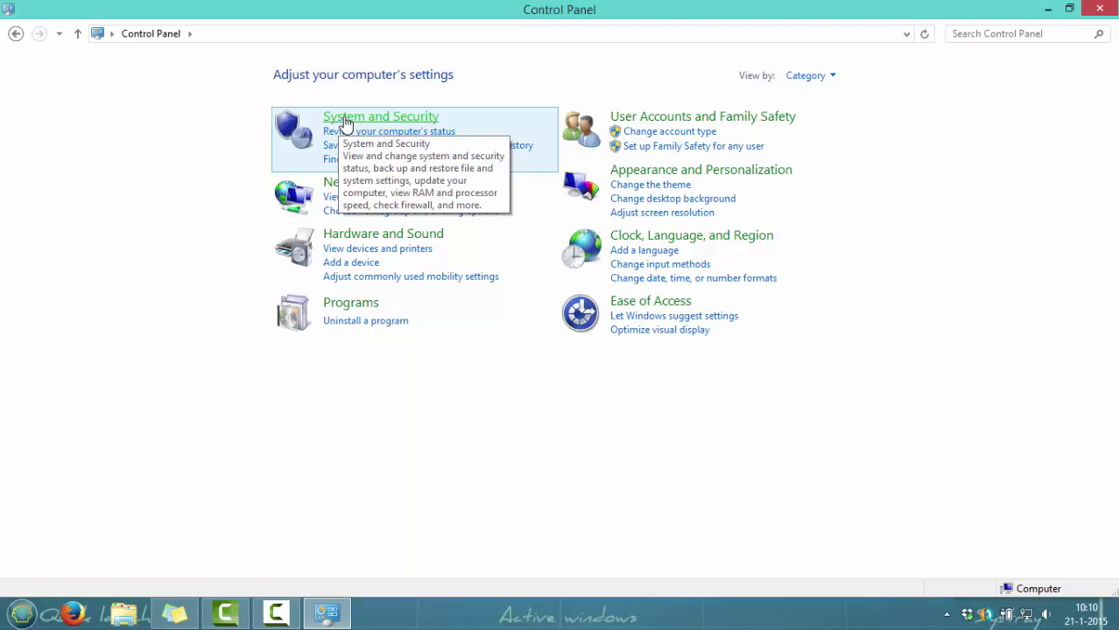
Check the Data Execution Prevention exceptions through System and Security's advanced system settings, and close everything without changes
{"action": "left_click", "coordinate": [381, 117]}
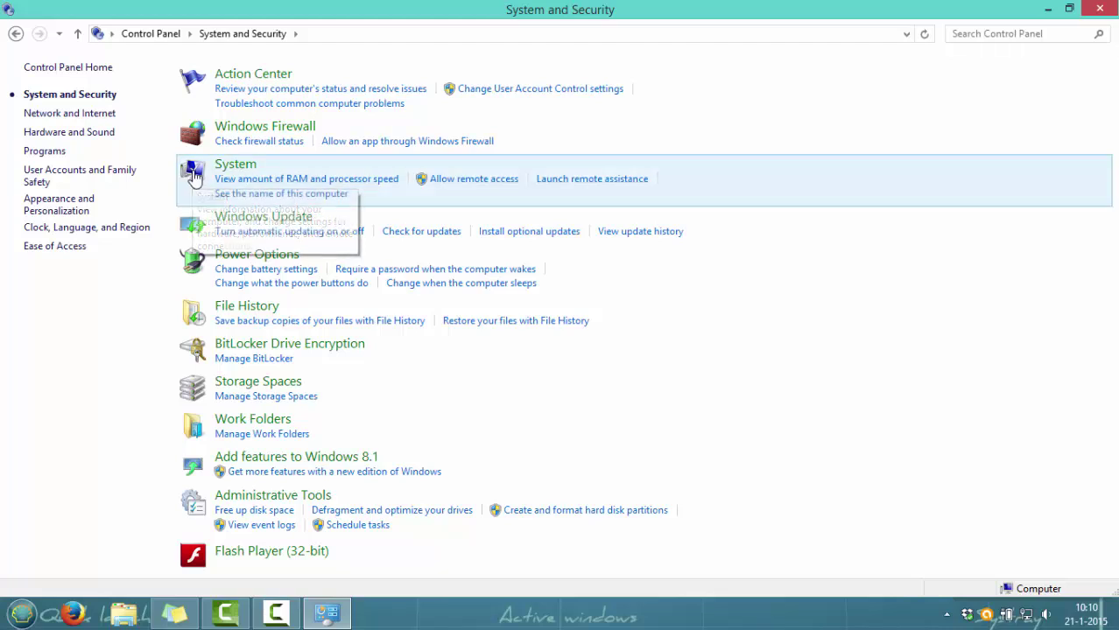
{"action": "left_click", "coordinate": [195, 175]}
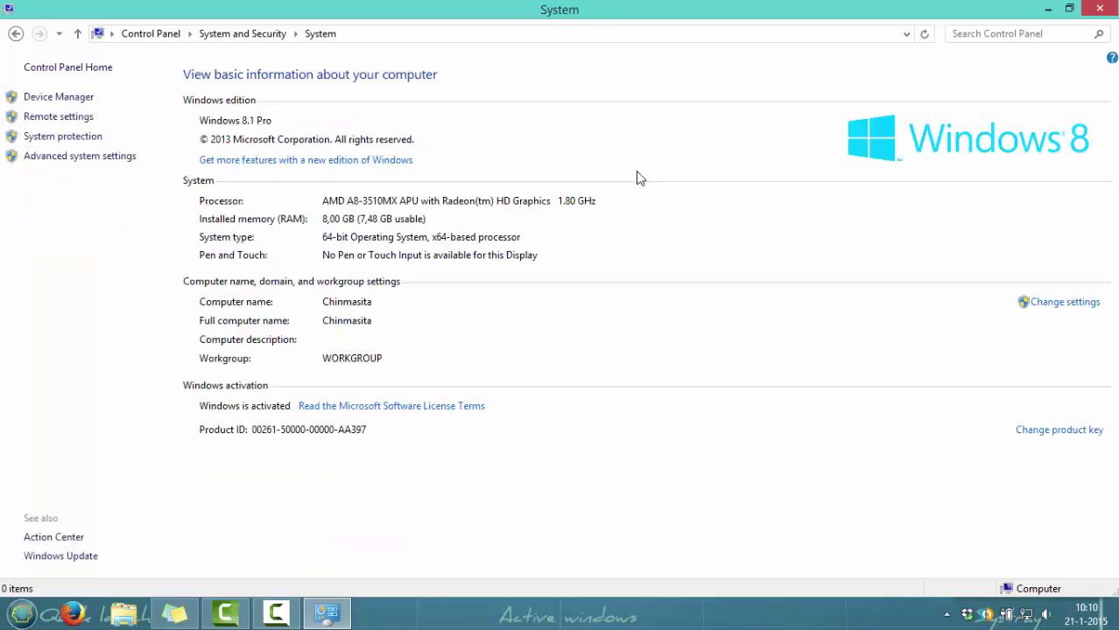
{"action": "left_click", "coordinate": [96, 159]}
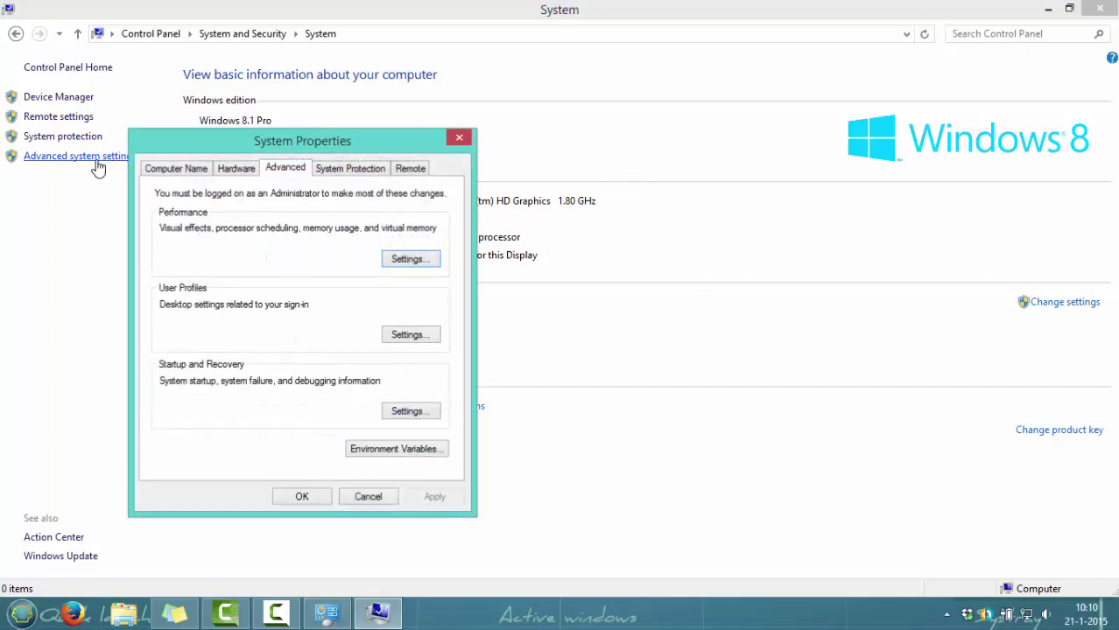
{"action": "left_click", "coordinate": [406, 260]}
{"action": "left_click", "coordinate": [361, 192]}
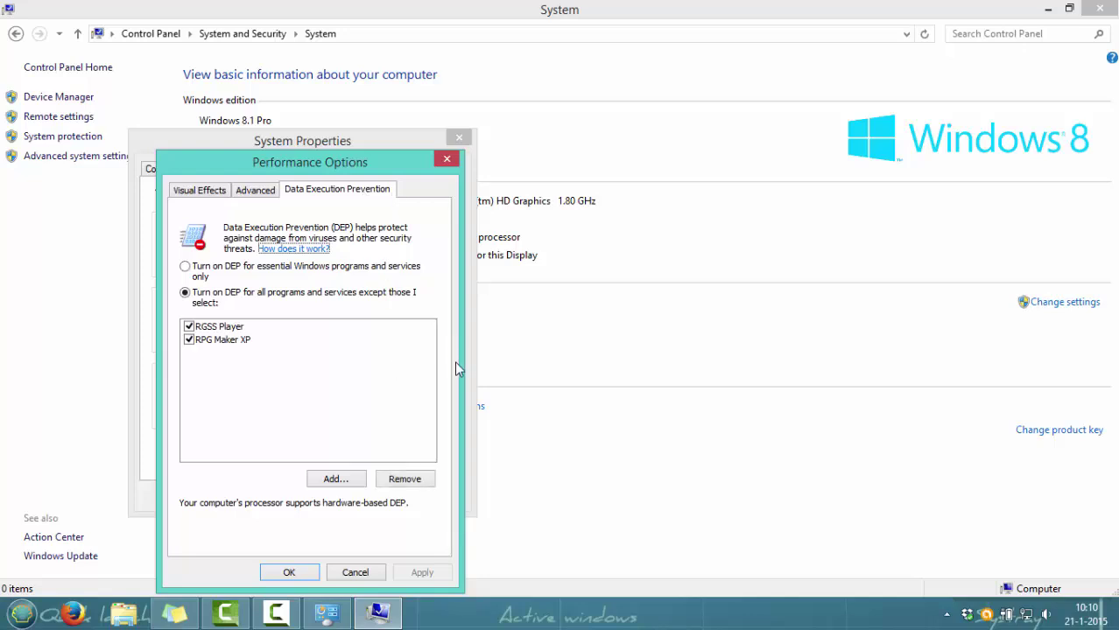
{"action": "left_click", "coordinate": [355, 574]}
{"action": "left_click", "coordinate": [376, 499]}
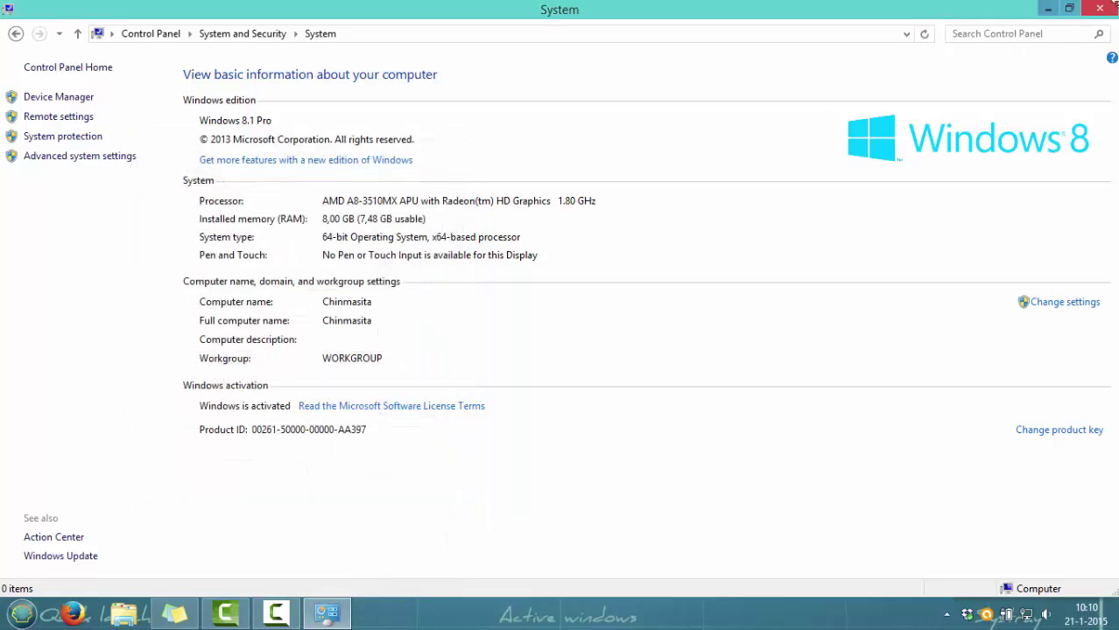
{"action": "left_click", "coordinate": [1100, 8]}
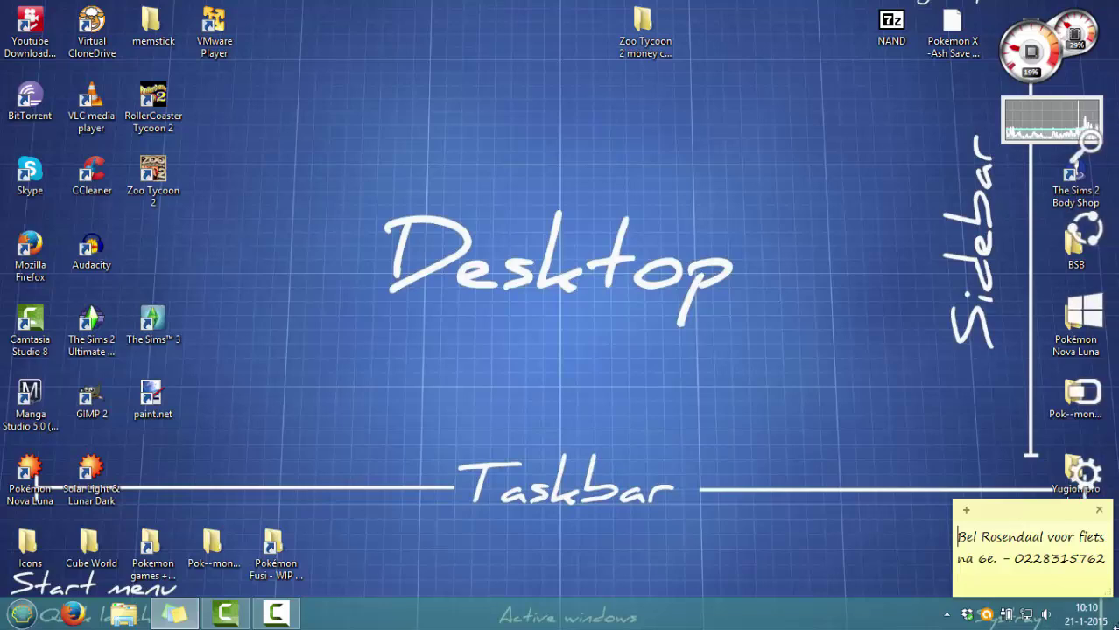
{"action": "mouse_move", "coordinate": [1110, 307]}
{"action": "left_click", "coordinate": [1095, 157]}
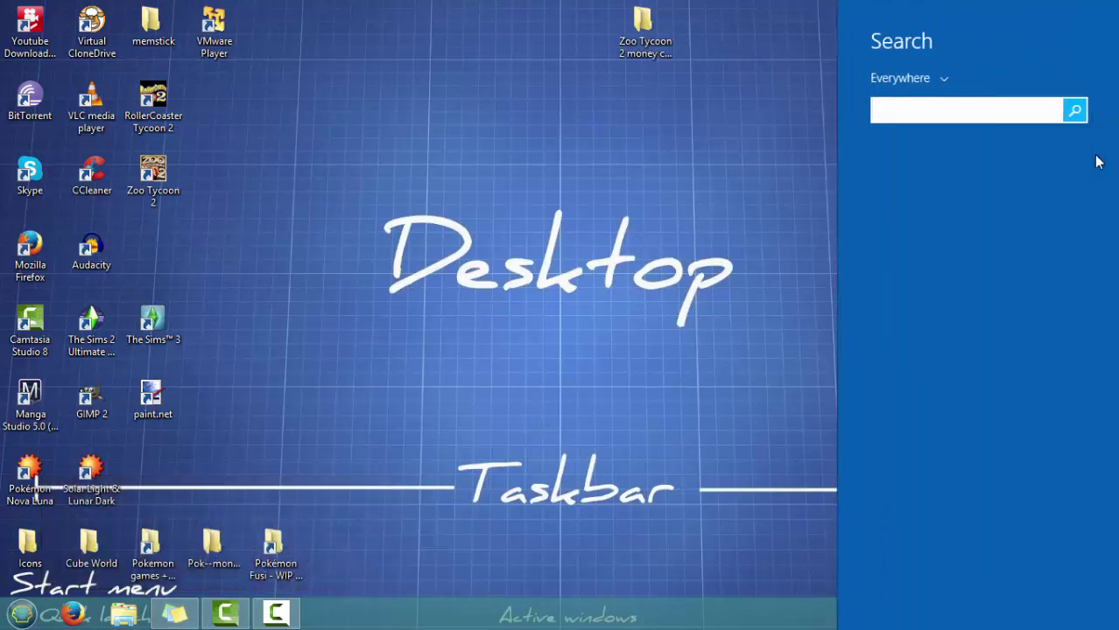
{"action": "left_click", "coordinate": [584, 227]}
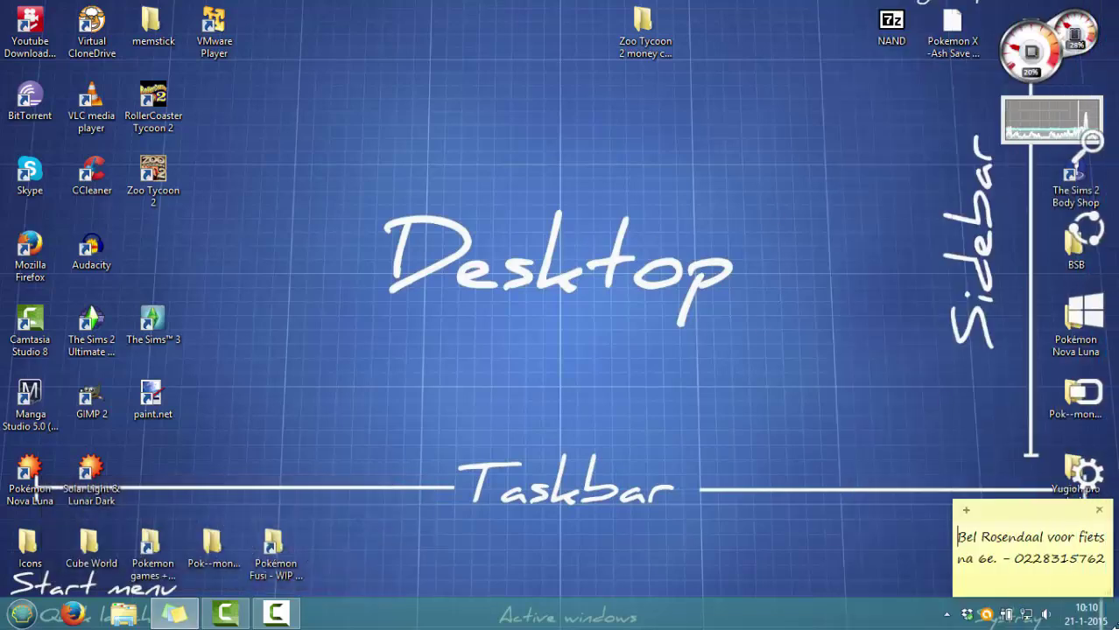
{"action": "mouse_move", "coordinate": [1114, 7]}
{"action": "left_click", "coordinate": [1075, 147]}
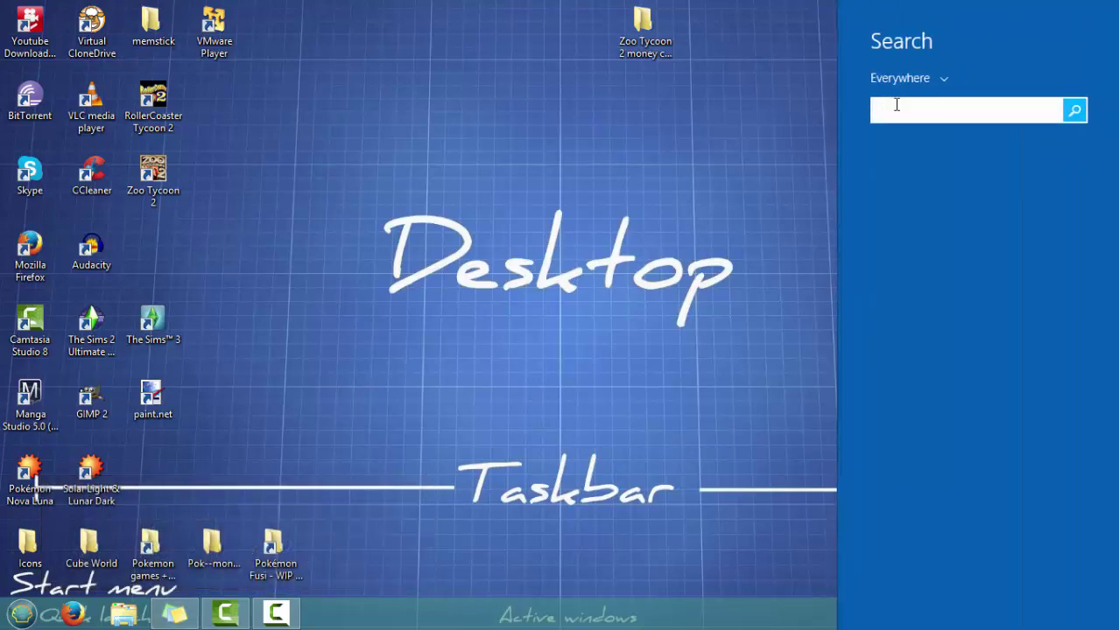
{"action": "left_click", "coordinate": [637, 197]}
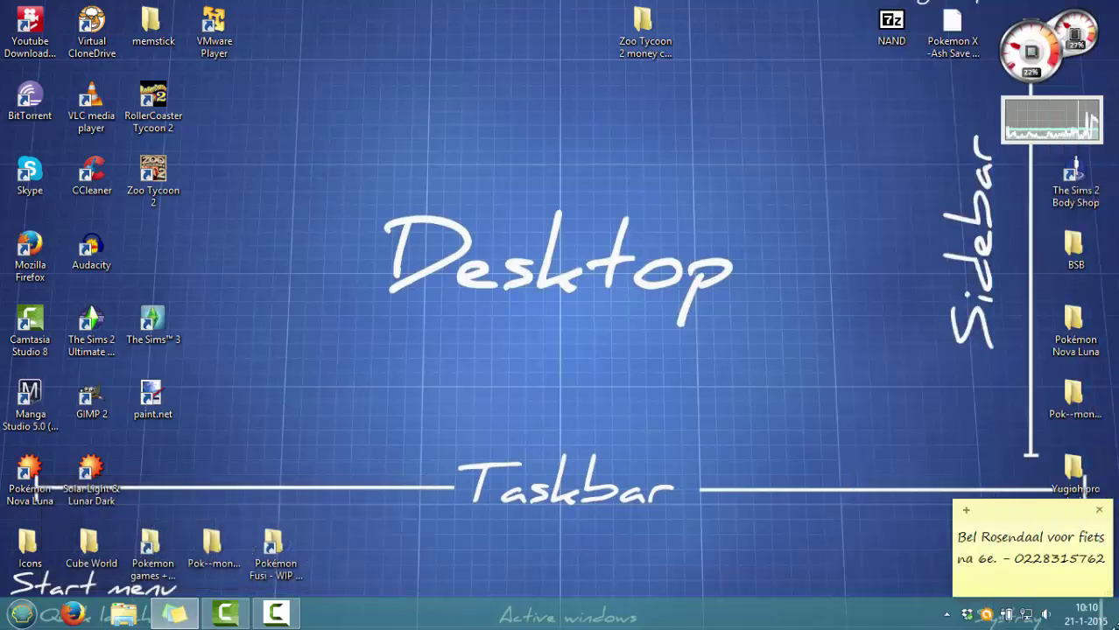
Open the Windows search from the desktop and search everywhere for "control"
{"action": "mouse_move", "coordinate": [1113, 623]}
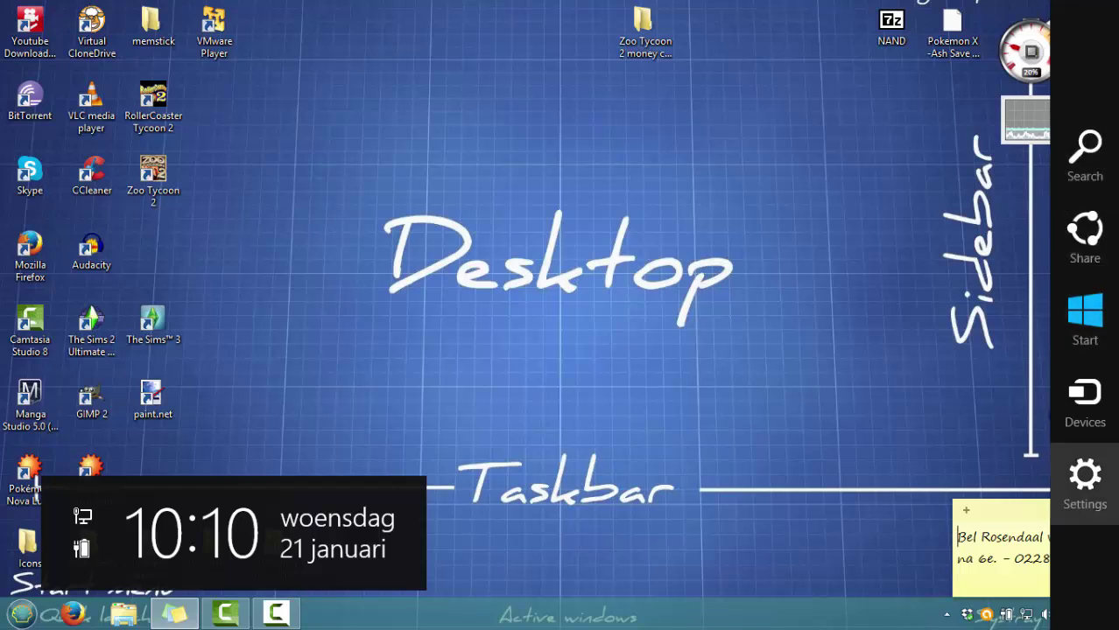
{"action": "left_click", "coordinate": [1103, 156]}
{"action": "type", "text": "co"}
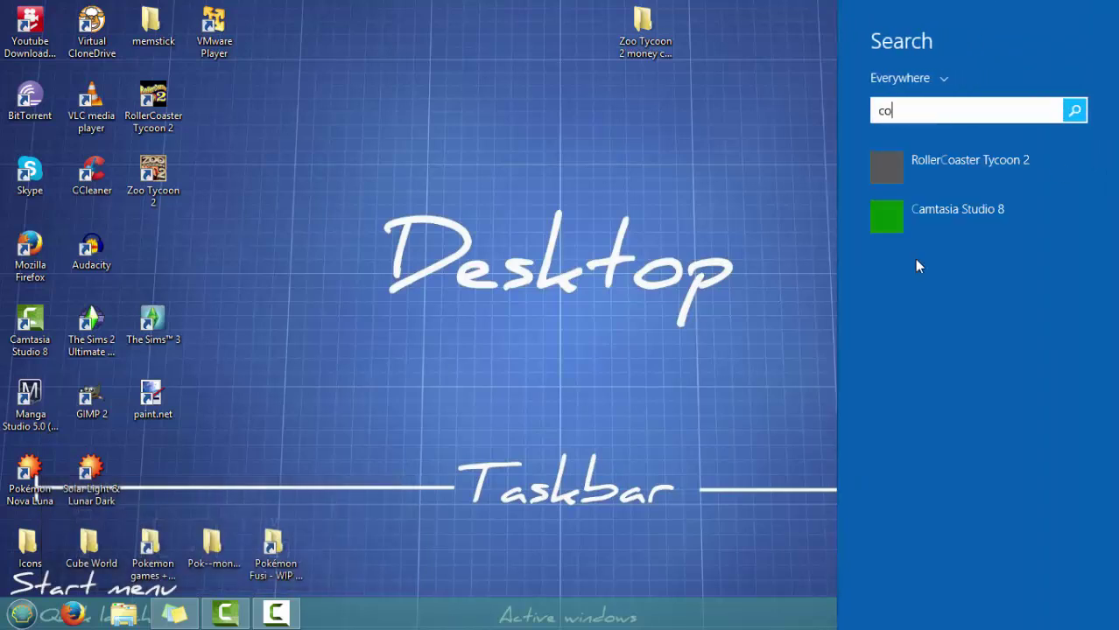
{"action": "type", "text": "l"}
{"action": "key", "text": "BackSpace"}
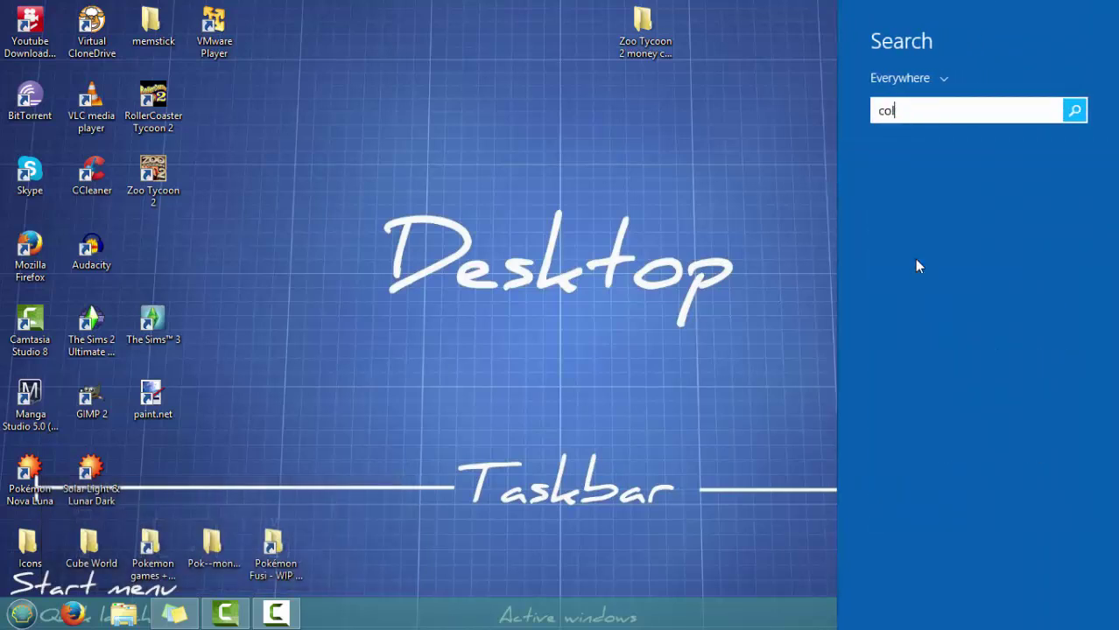
{"action": "key", "text": "BackSpace"}
{"action": "type", "text": "ntrol"}
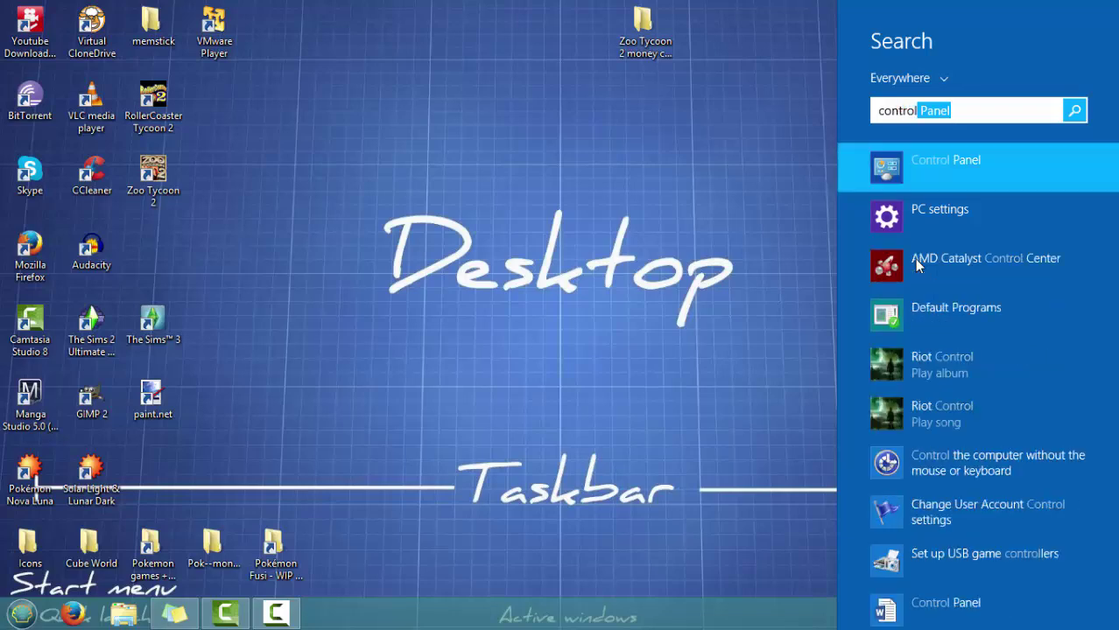
Open Control Panel from the search results and switch its view to Large icons
{"action": "key", "text": "Return"}
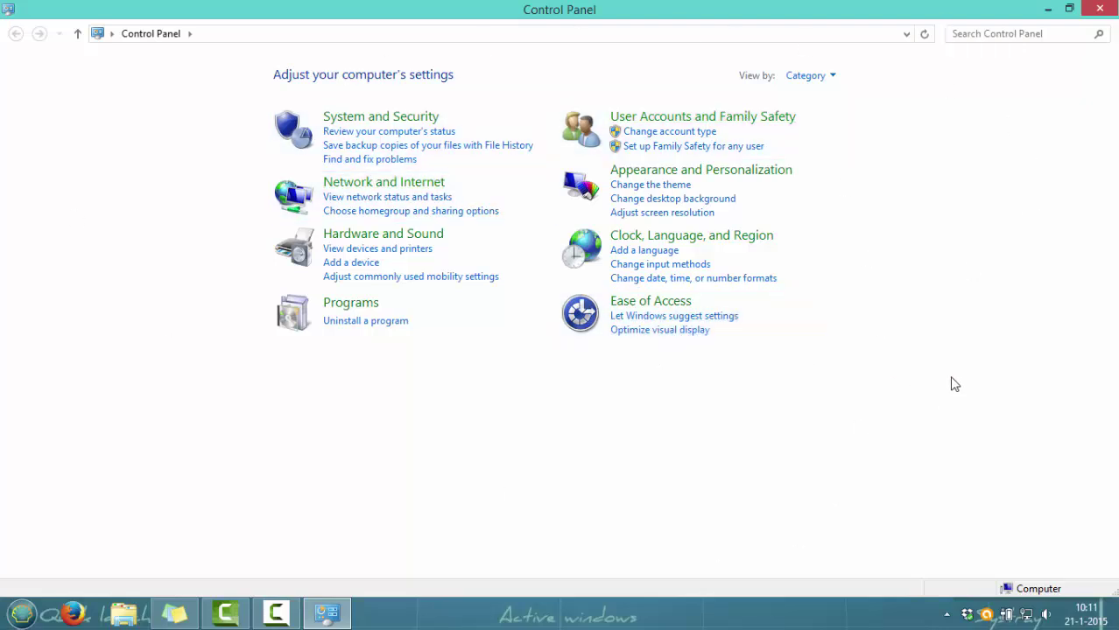
{"action": "left_click", "coordinate": [832, 77]}
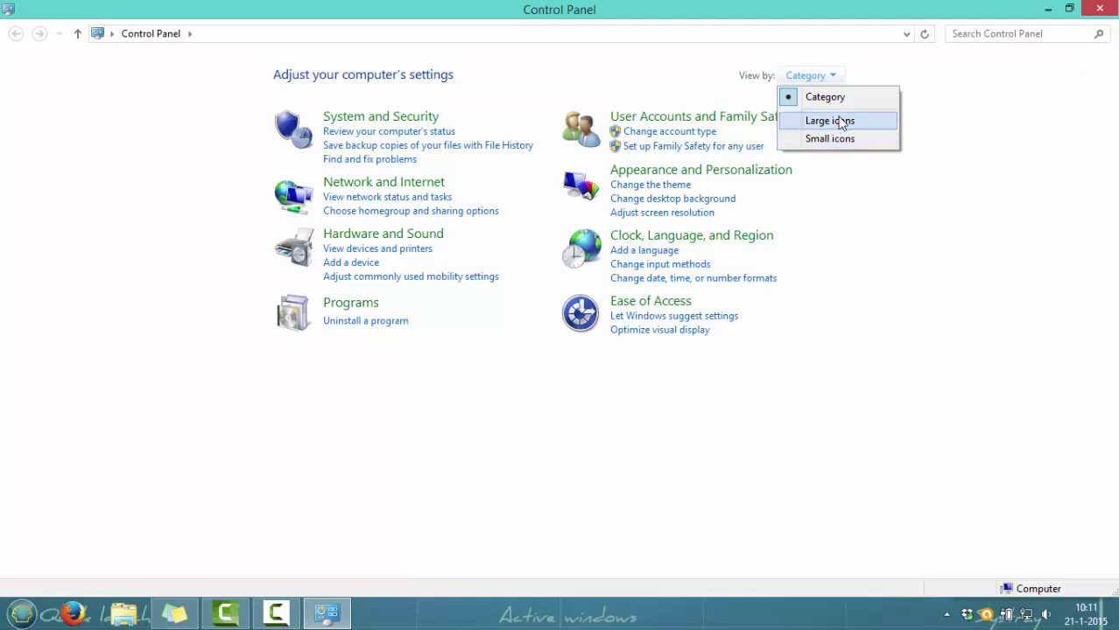
{"action": "left_click", "coordinate": [839, 123]}
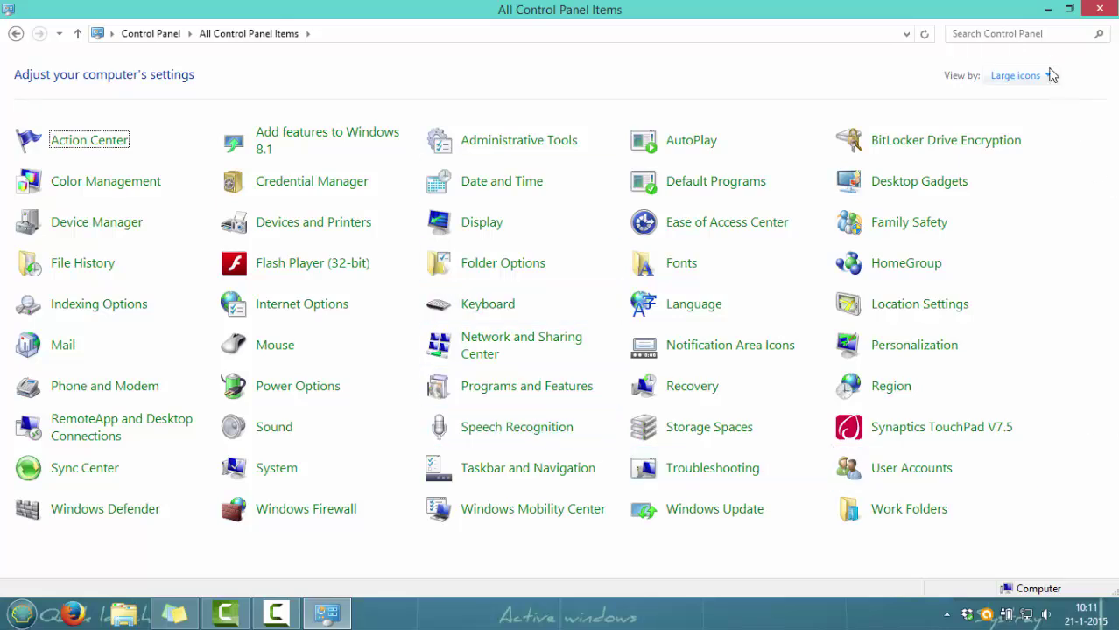
Try the Small icons view in a restored and a maximized Control Panel window, and return to Large icons
{"action": "left_click", "coordinate": [1069, 7]}
{"action": "left_click", "coordinate": [1038, 81]}
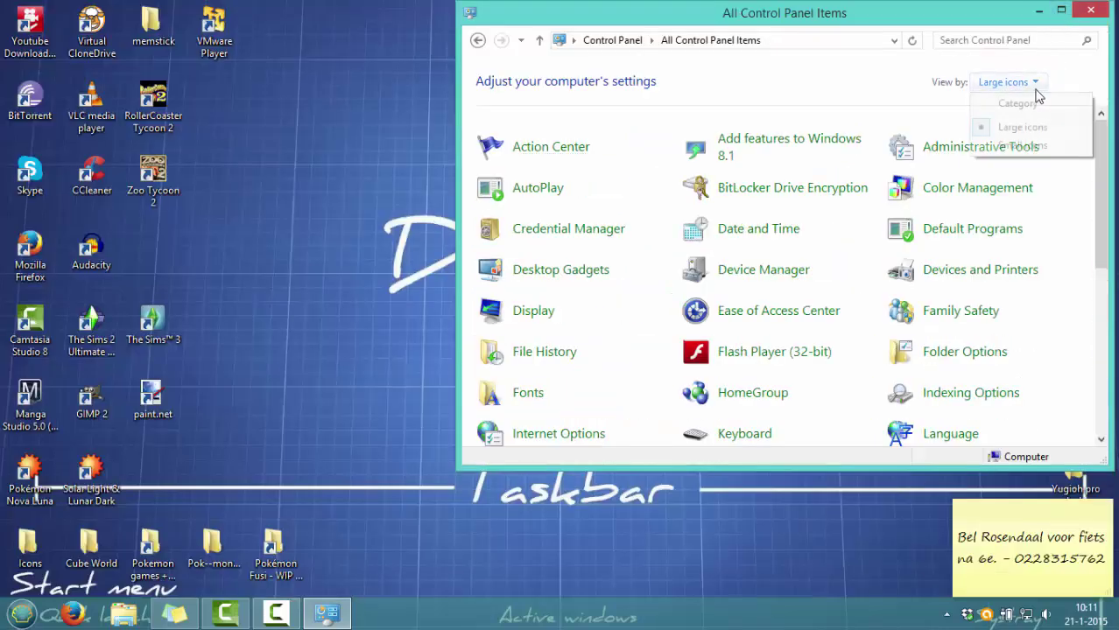
{"action": "left_click", "coordinate": [1017, 146]}
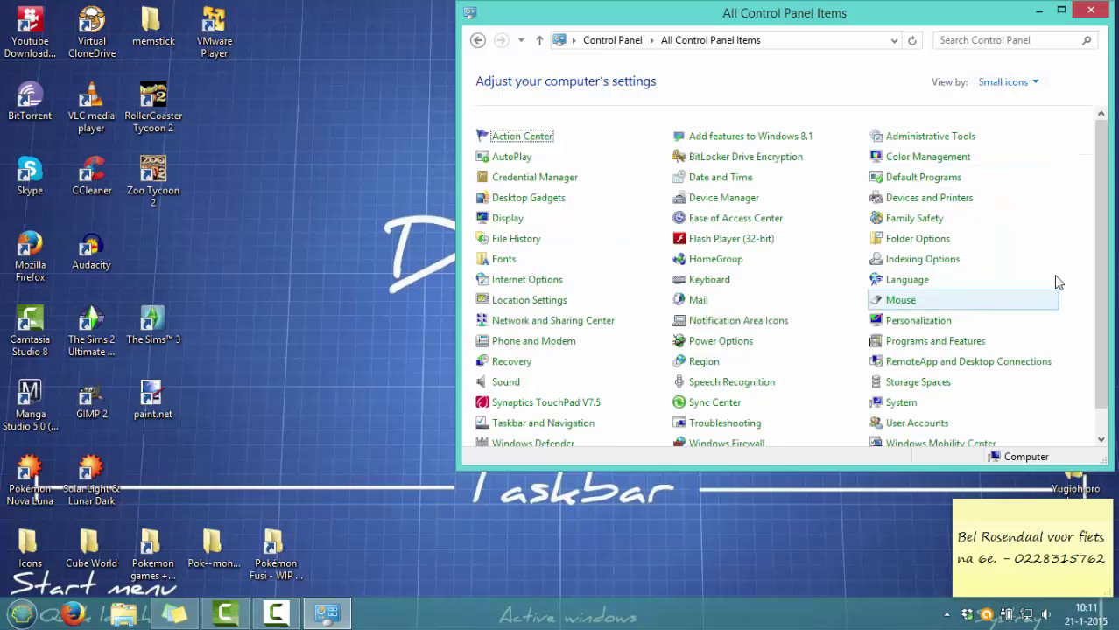
{"action": "left_click_drag", "start_coordinate": [1095, 175], "coordinate": [1093, 142]}
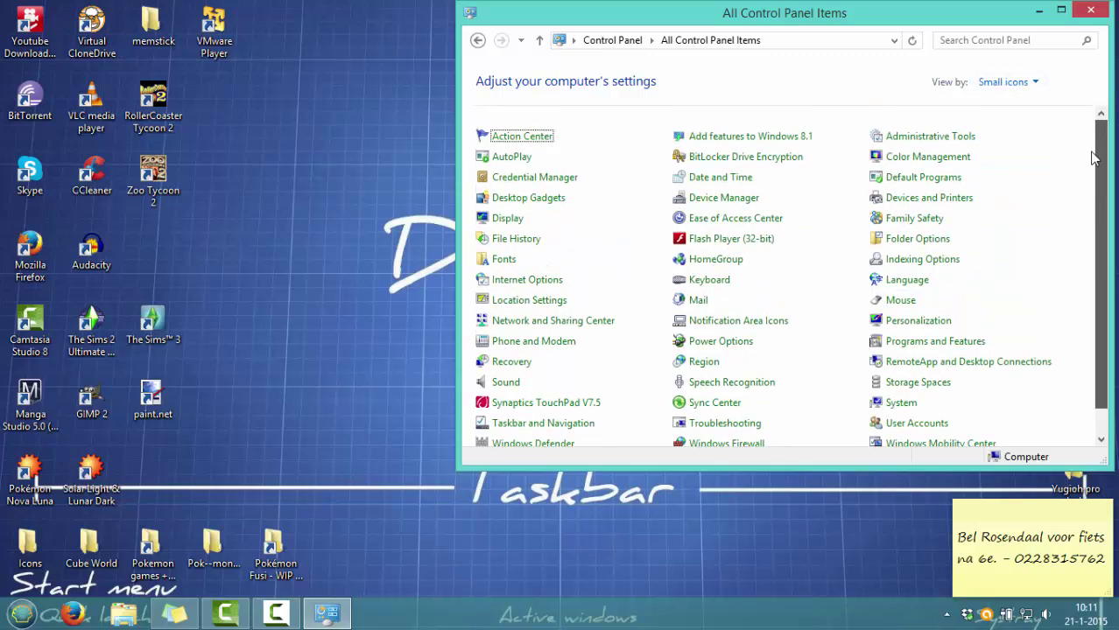
{"action": "scroll", "coordinate": [1093, 157], "scroll_direction": "down", "scroll_amount": 1}
{"action": "left_click", "coordinate": [1061, 9]}
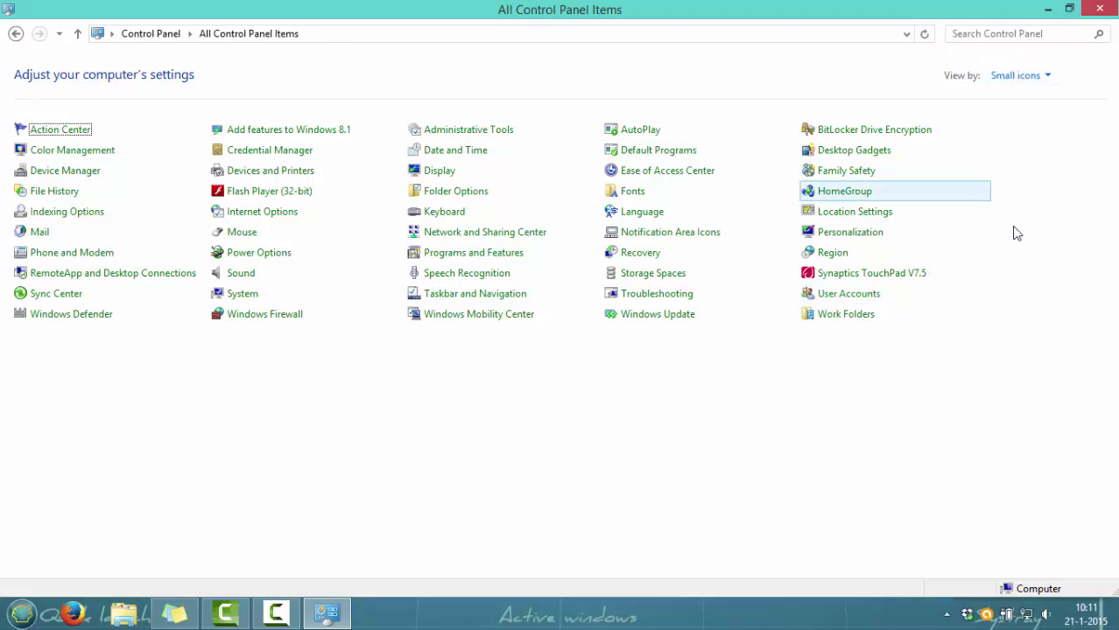
{"action": "left_click", "coordinate": [1044, 75]}
{"action": "left_click", "coordinate": [1015, 120]}
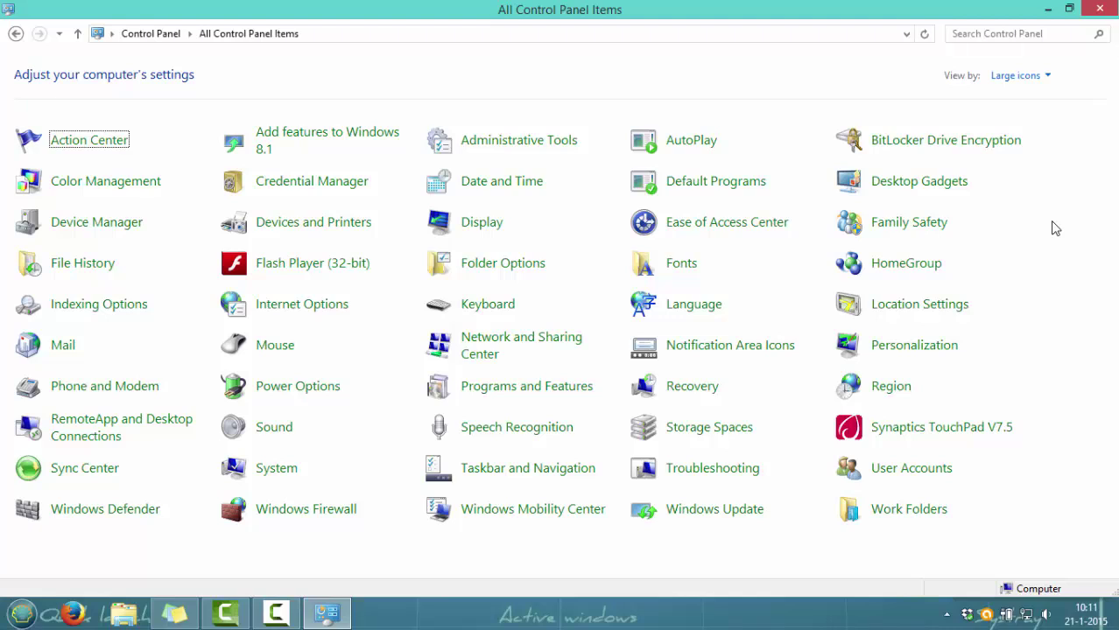
{"action": "left_click", "coordinate": [1038, 78]}
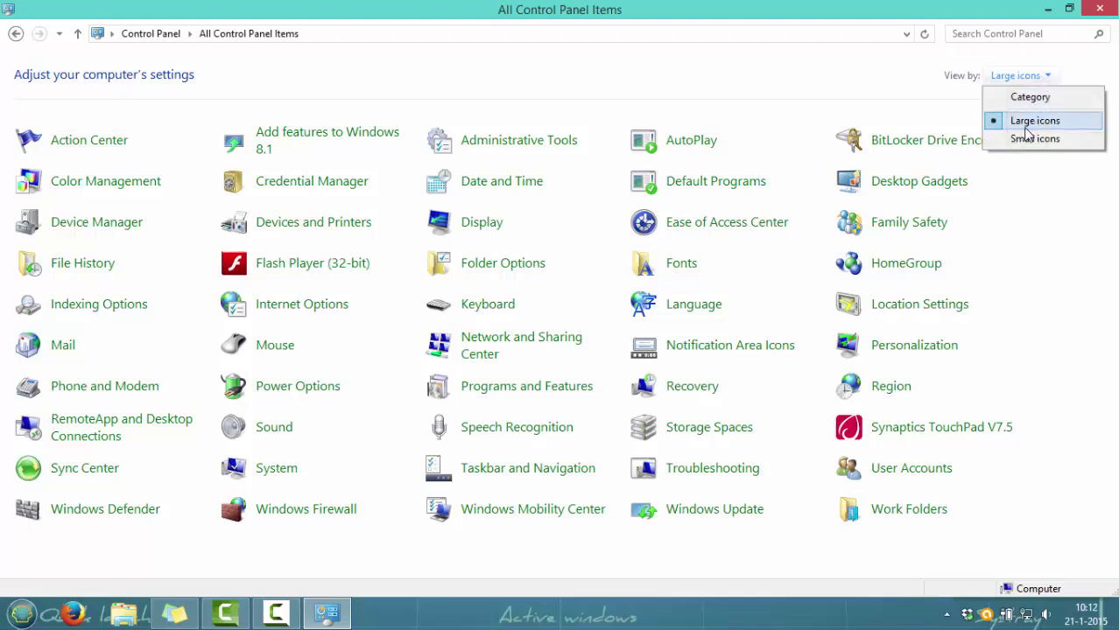
{"action": "left_click", "coordinate": [1089, 252]}
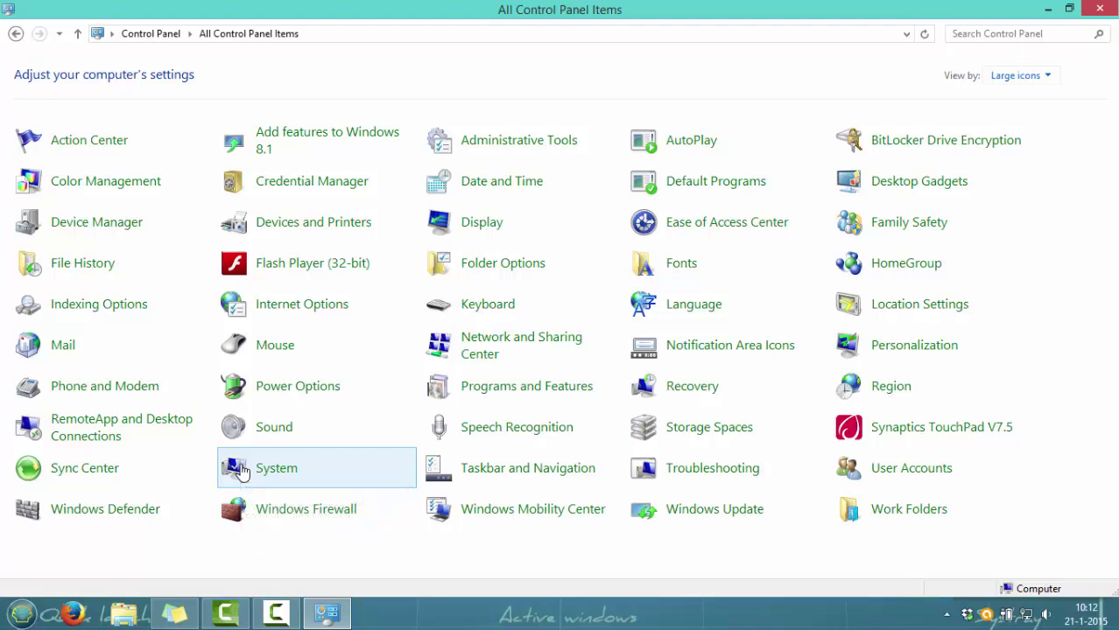
Check the Data Execution Prevention exceptions through System's advanced performance settings, and cancel both dialogs without changes
{"action": "left_click", "coordinate": [242, 472]}
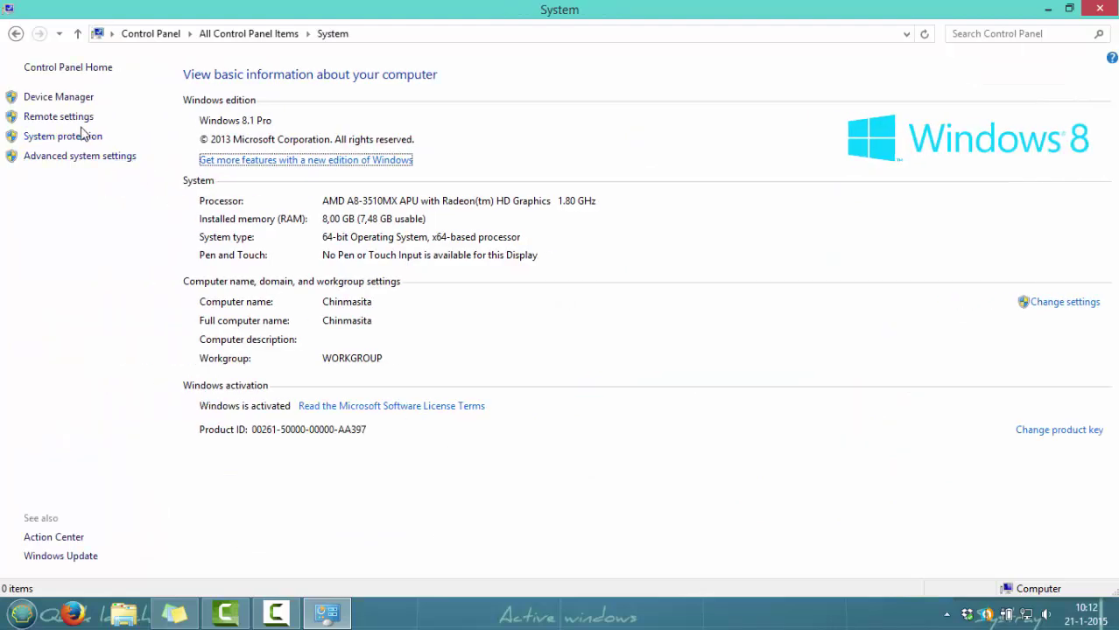
{"action": "left_click", "coordinate": [35, 156]}
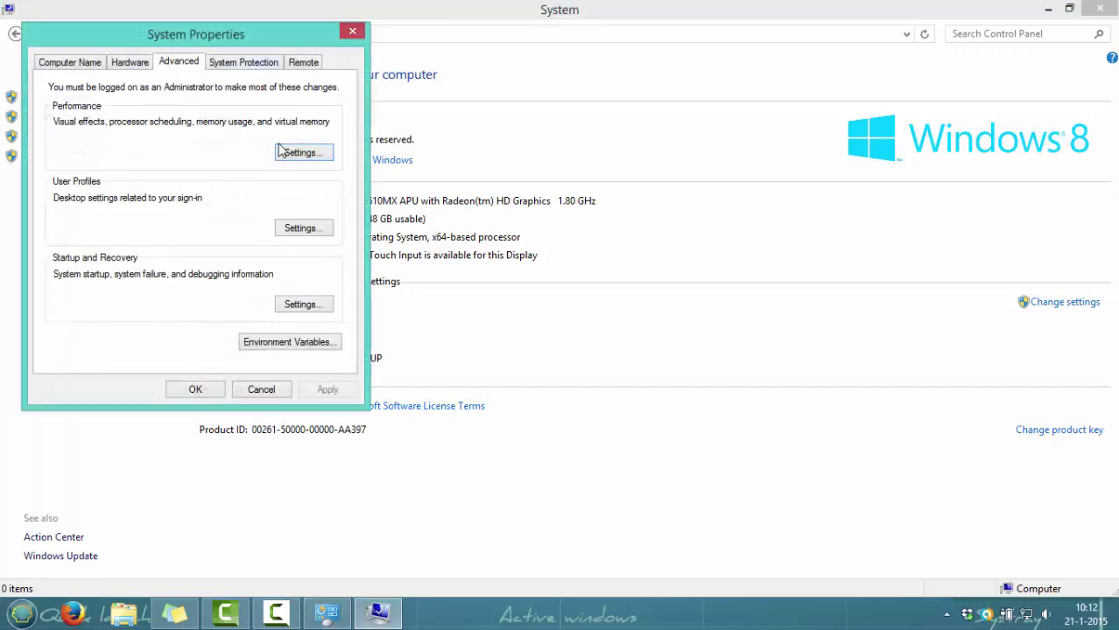
{"action": "left_click", "coordinate": [282, 152]}
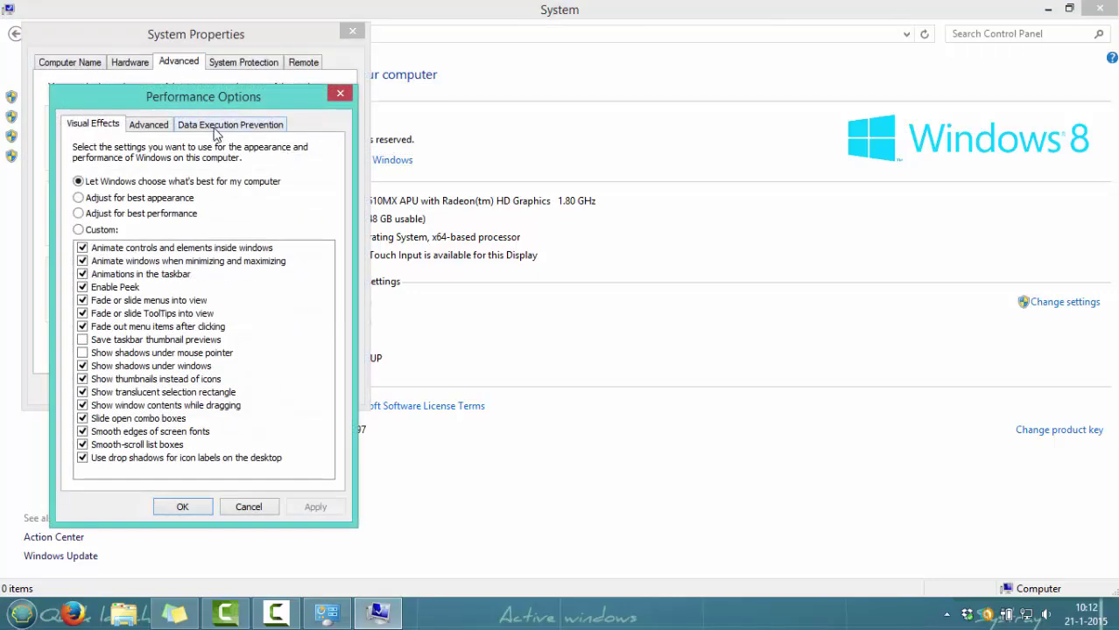
{"action": "left_click", "coordinate": [216, 128]}
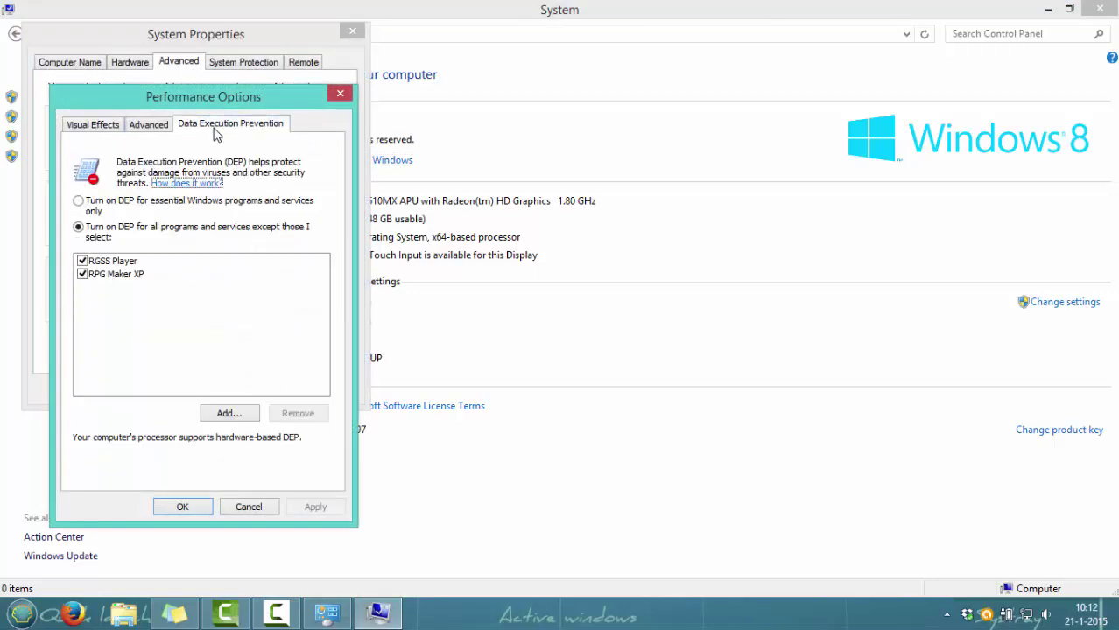
{"action": "left_click", "coordinate": [250, 507]}
{"action": "left_click", "coordinate": [259, 386]}
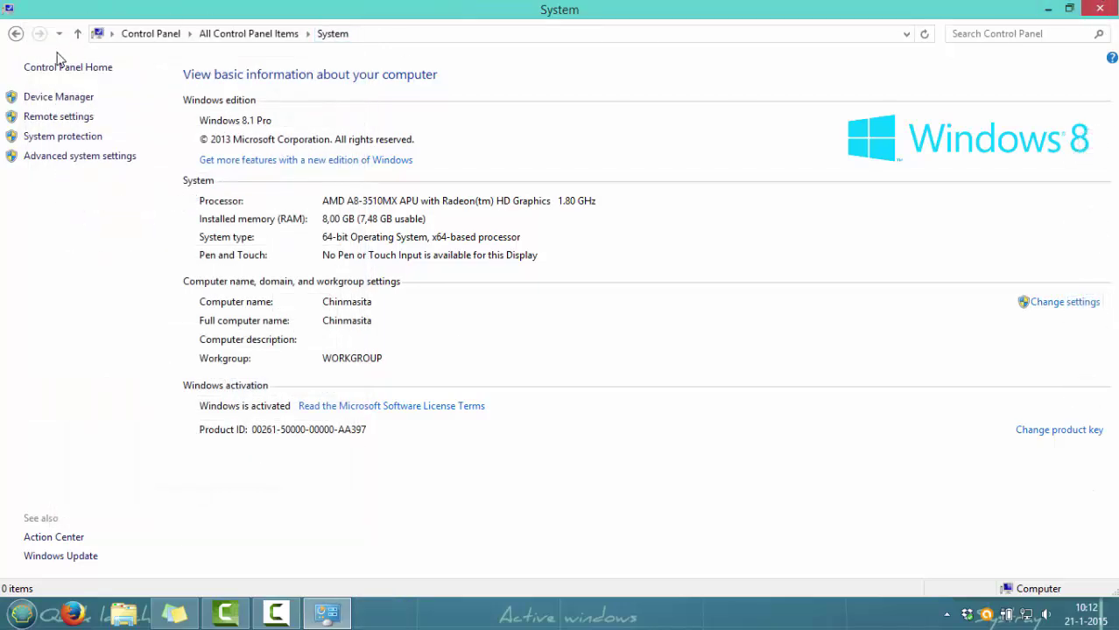
Return to all Control Panel items, try Small icons before restoring Large icons, and close Control Panel
{"action": "left_click", "coordinate": [14, 34]}
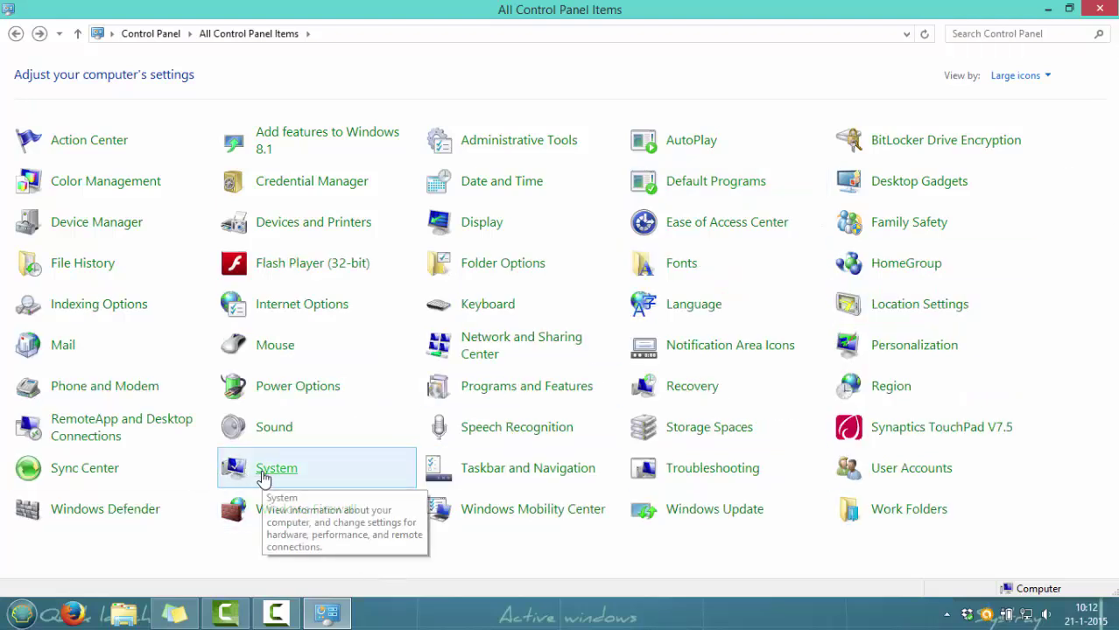
{"action": "left_click", "coordinate": [1051, 80]}
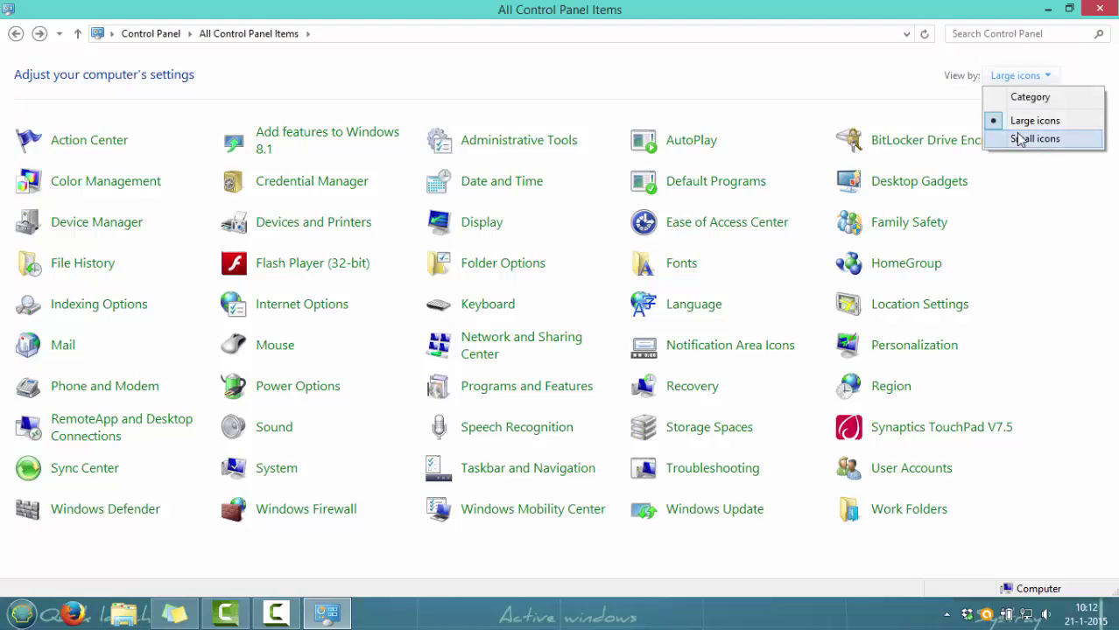
{"action": "left_click", "coordinate": [1024, 138]}
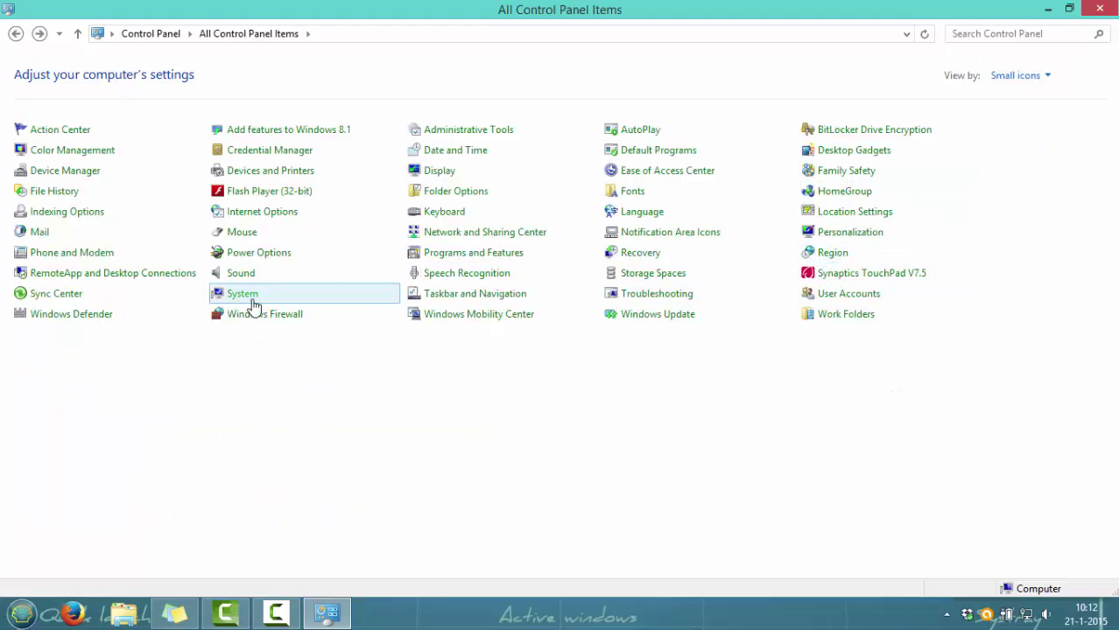
{"action": "left_click", "coordinate": [1054, 77]}
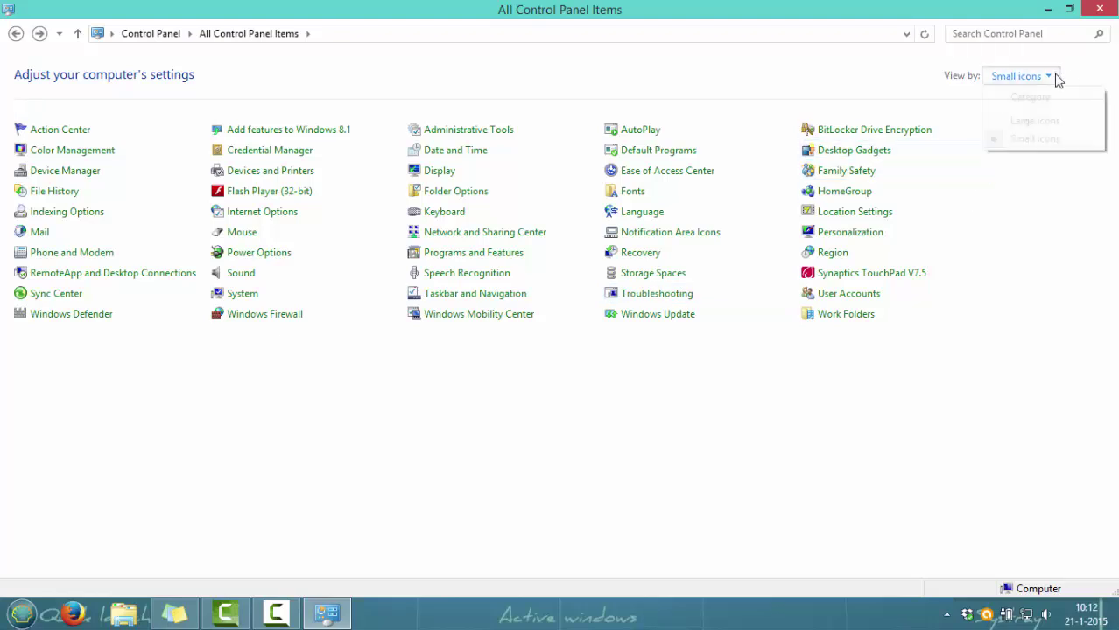
{"action": "left_click", "coordinate": [1007, 122]}
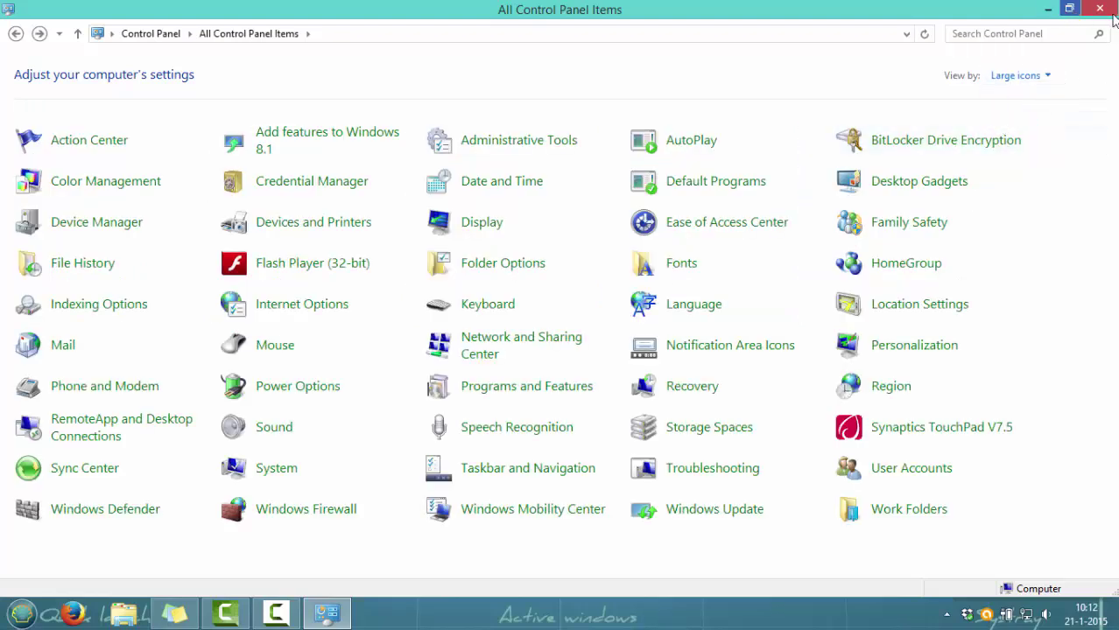
{"action": "left_click", "coordinate": [1109, 8]}
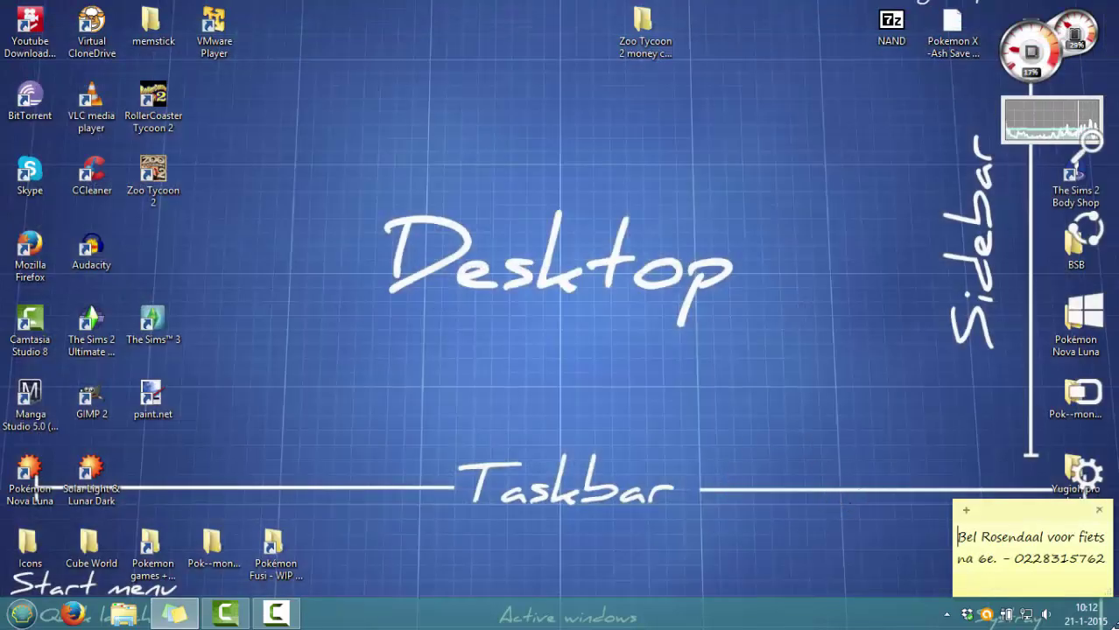
Go to the Windows Start screen and show the full Apps list
{"action": "mouse_move", "coordinate": [1105, 180]}
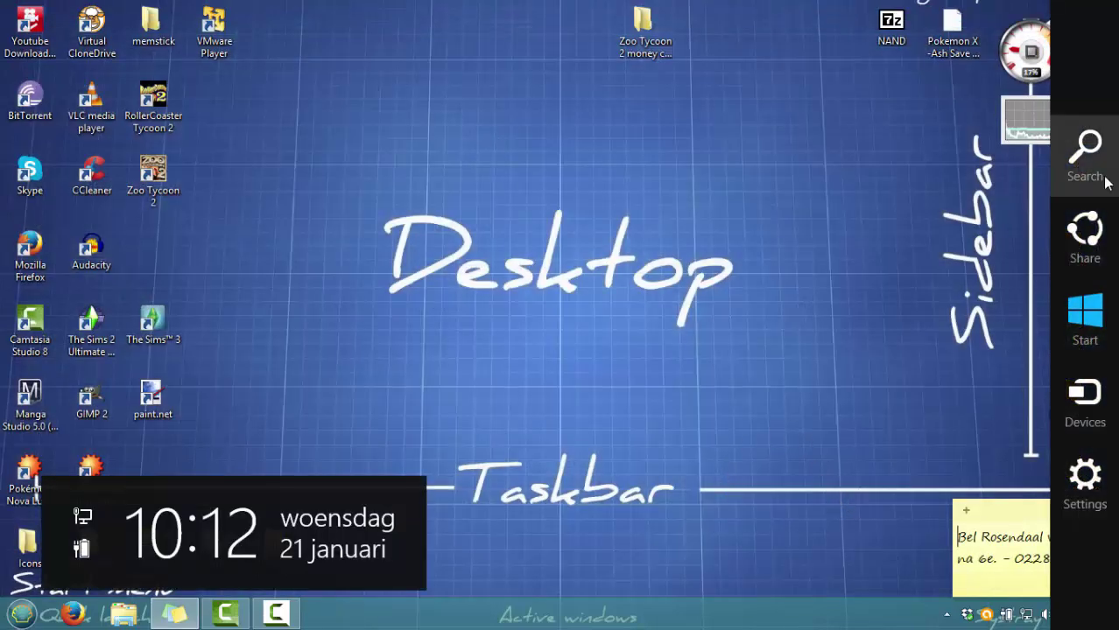
{"action": "left_click", "coordinate": [1085, 319]}
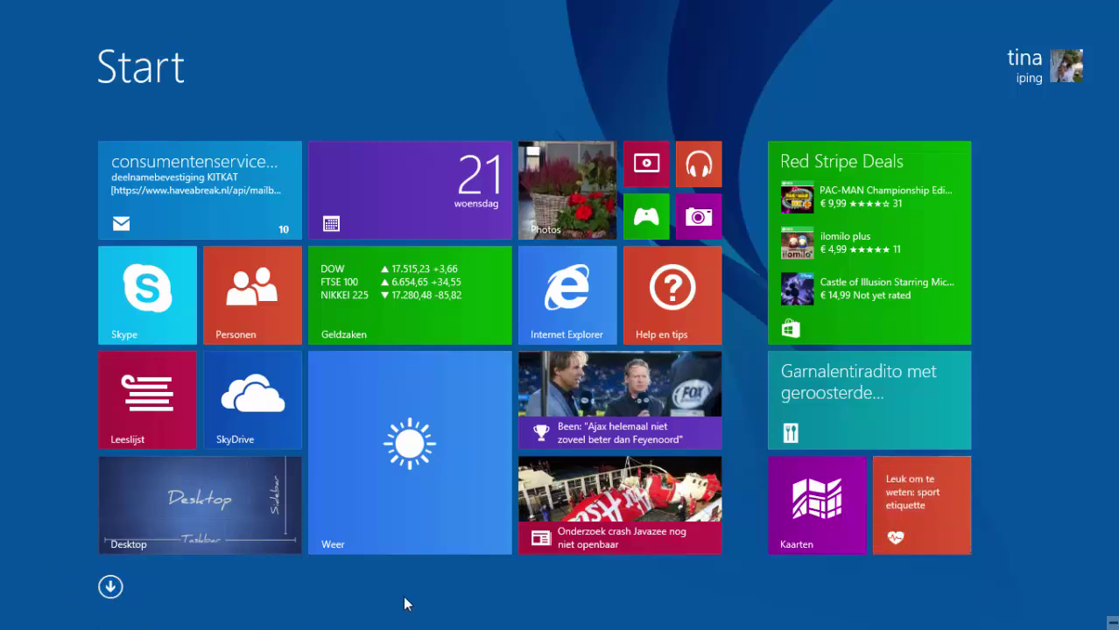
{"action": "left_click", "coordinate": [99, 591]}
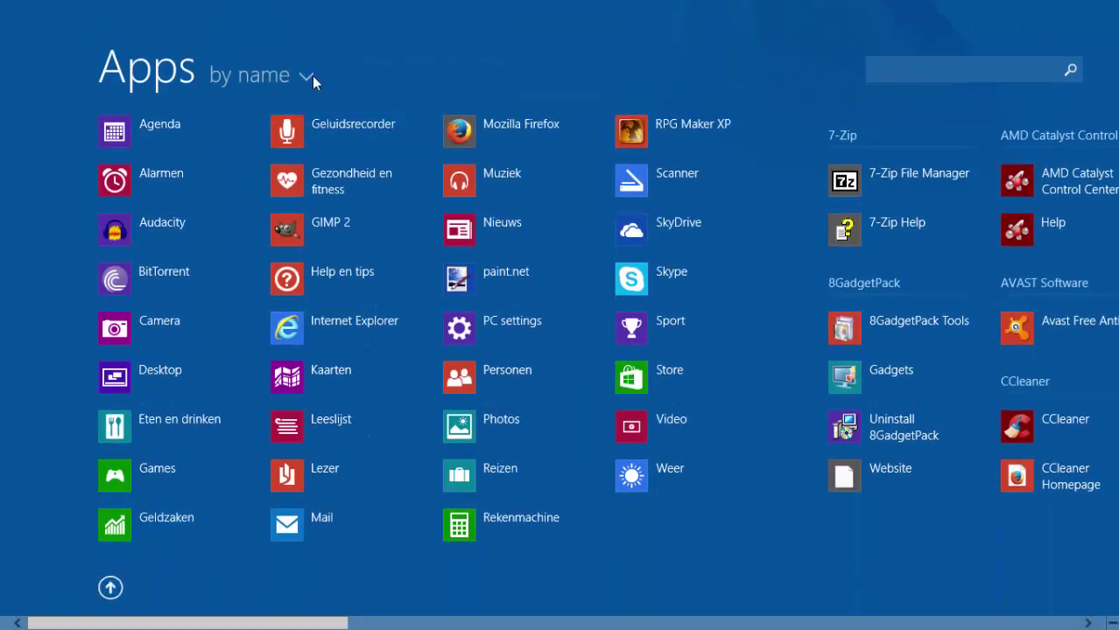
Sort the Apps list by date installed and look through the installed programs
{"action": "left_click", "coordinate": [310, 76]}
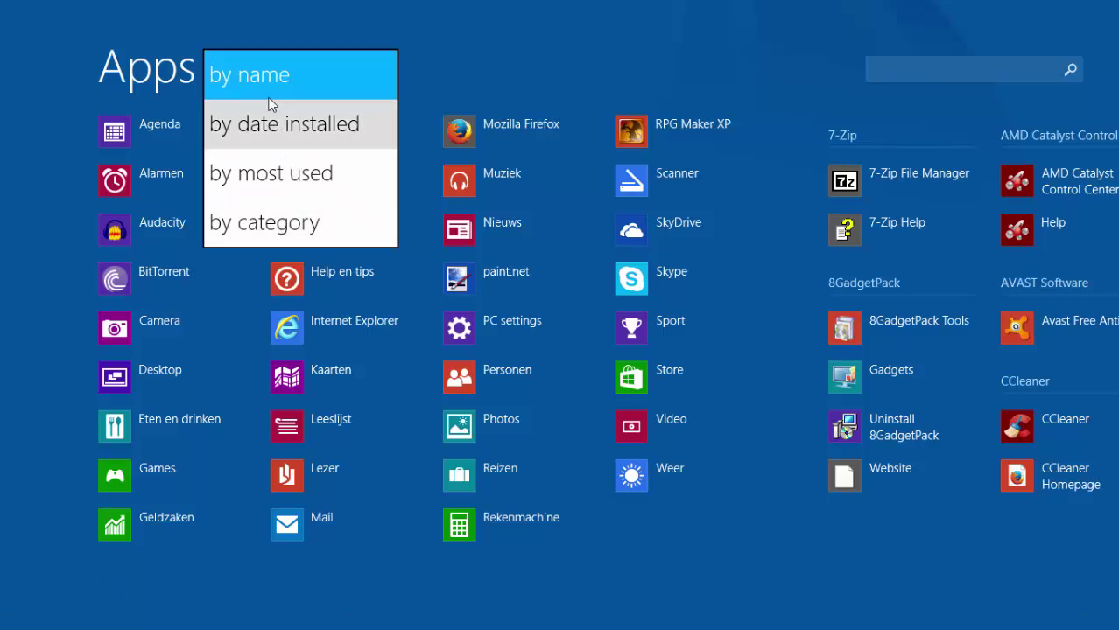
{"action": "left_click", "coordinate": [264, 131]}
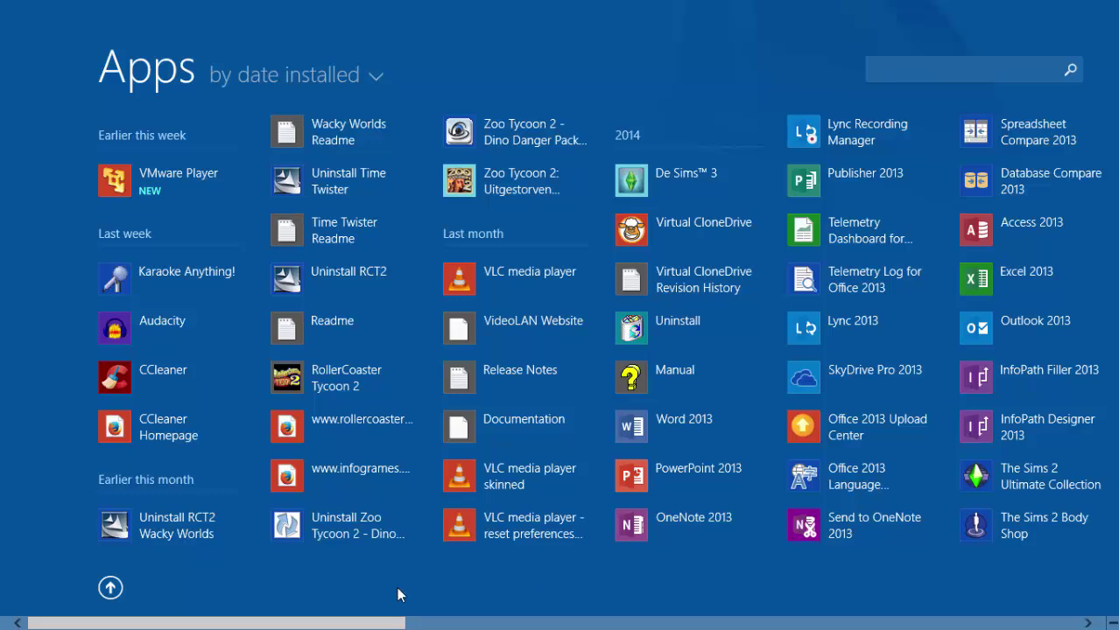
{"action": "scroll", "coordinate": [580, 627], "scroll_direction": "down", "scroll_amount": 5}
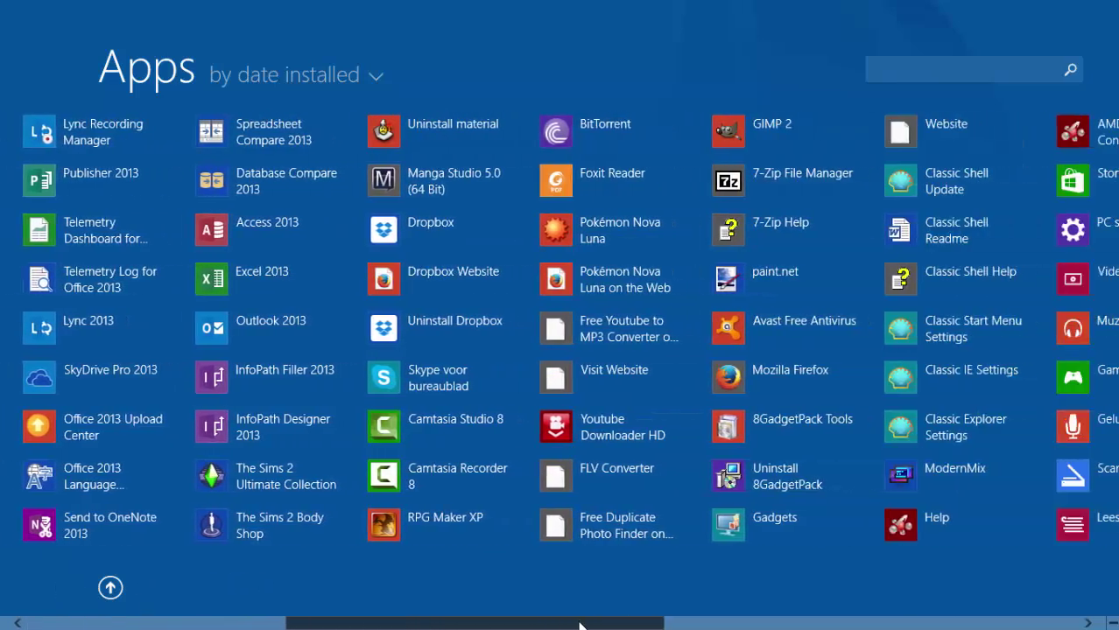
{"action": "left_click_drag", "start_coordinate": [579, 626], "coordinate": [215, 600]}
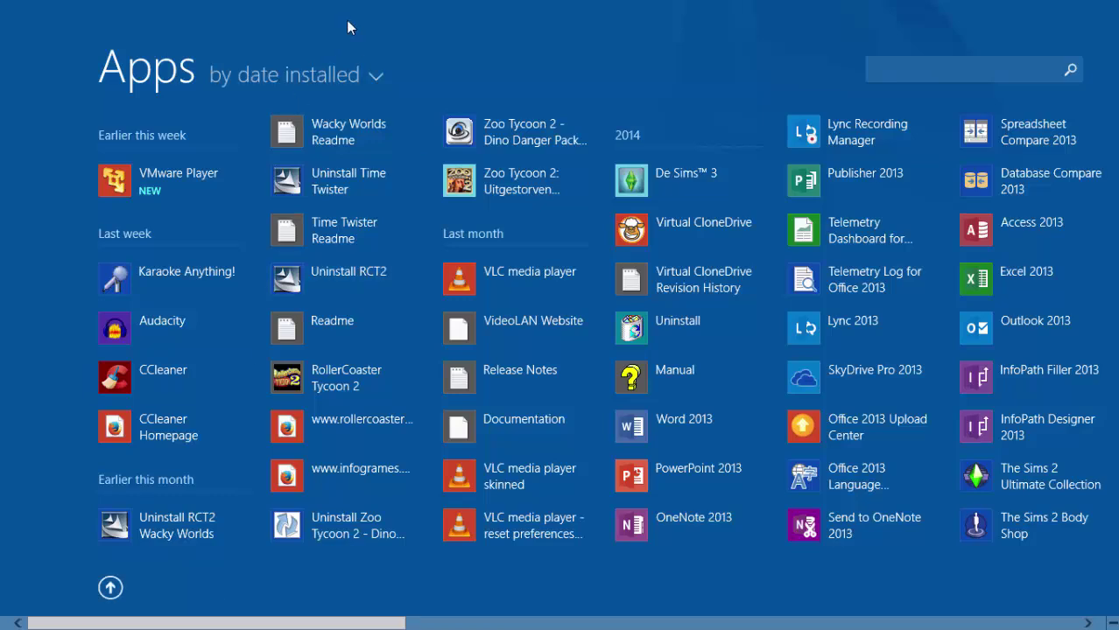
Sort the Apps list by most used and look through it to the end and back
{"action": "left_click", "coordinate": [370, 72]}
{"action": "left_click", "coordinate": [306, 175]}
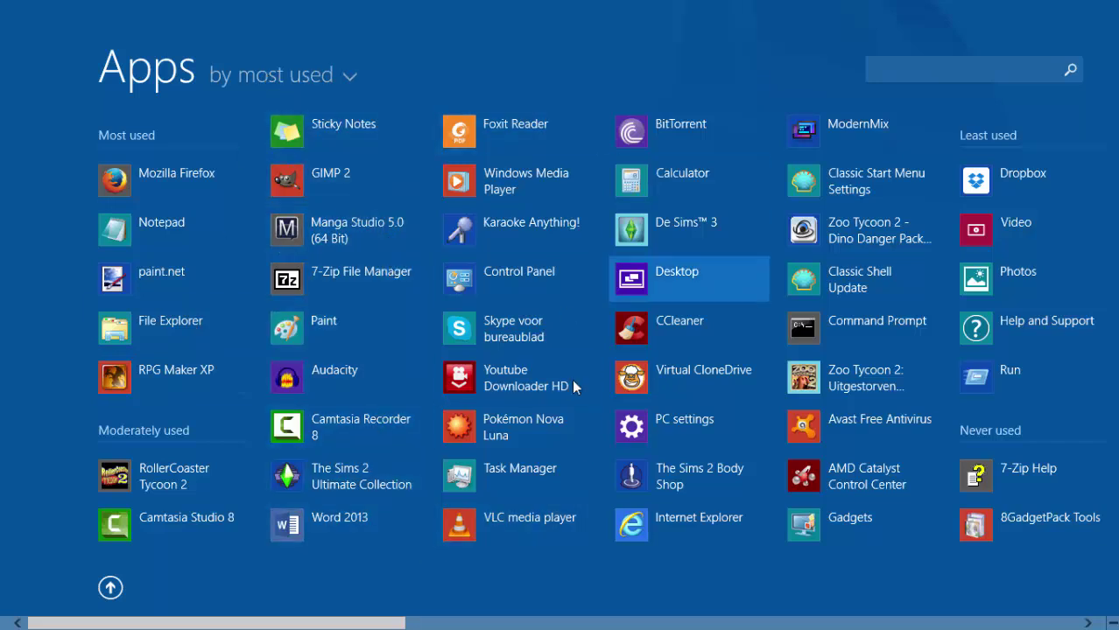
{"action": "scroll", "coordinate": [481, 607], "scroll_direction": "down", "scroll_amount": 5}
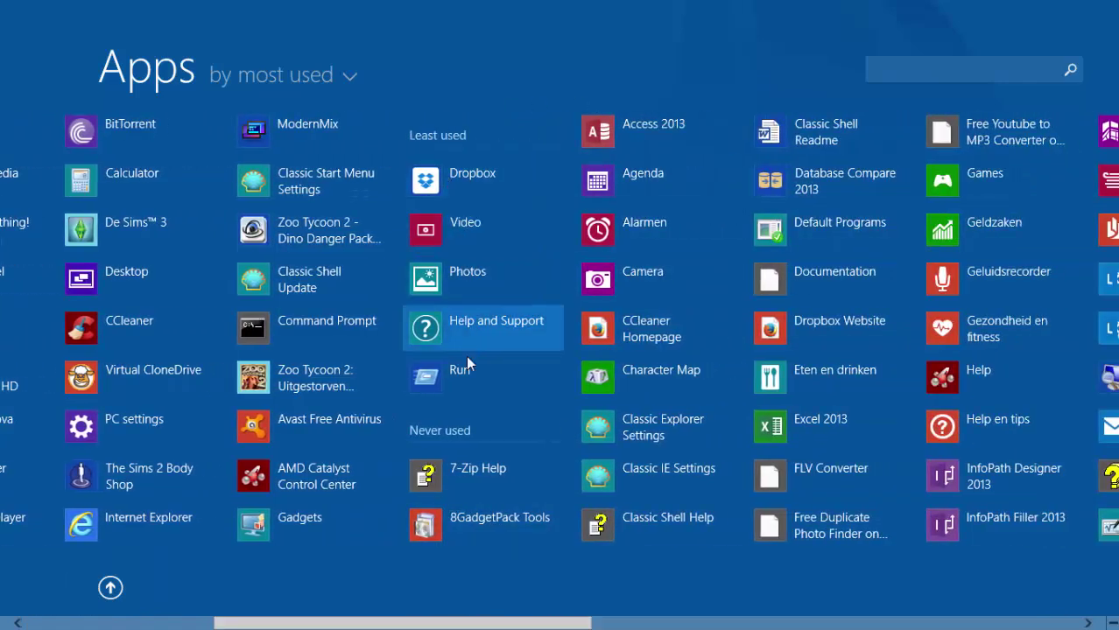
{"action": "scroll", "coordinate": [368, 621], "scroll_direction": "down", "scroll_amount": 6}
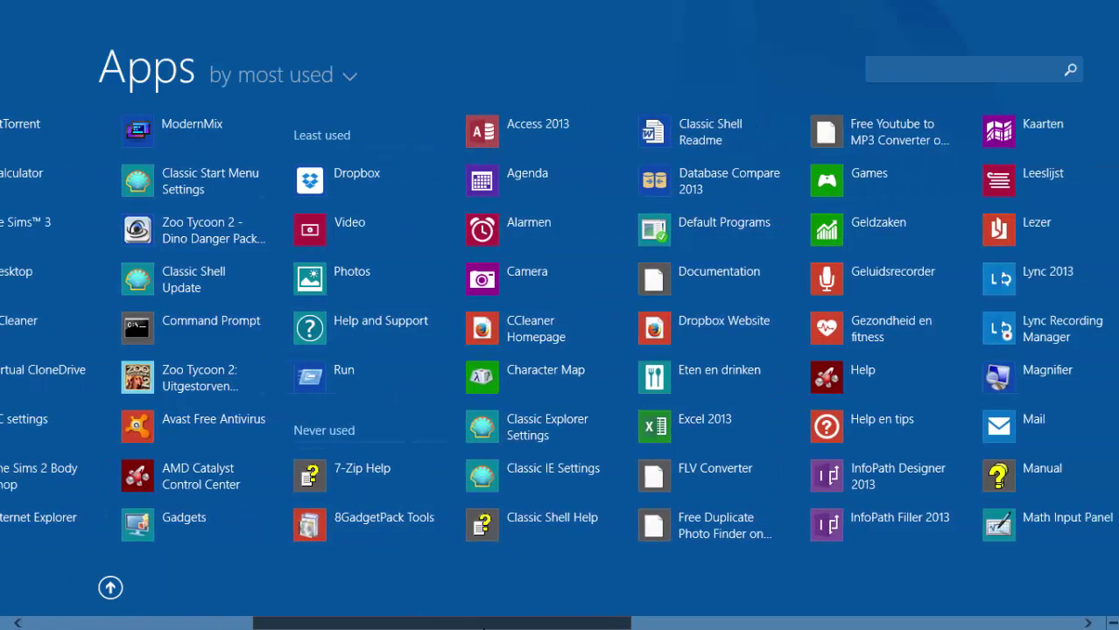
{"action": "scroll", "coordinate": [934, 624], "scroll_direction": "down", "scroll_amount": 7}
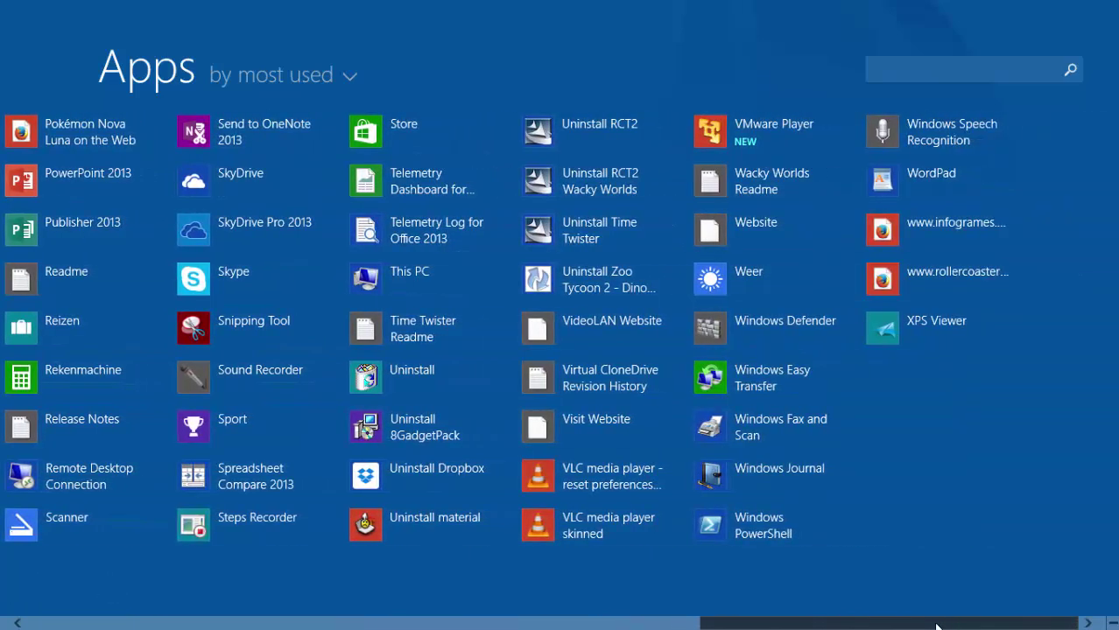
{"action": "scroll", "coordinate": [931, 627], "scroll_direction": "up", "scroll_amount": 3}
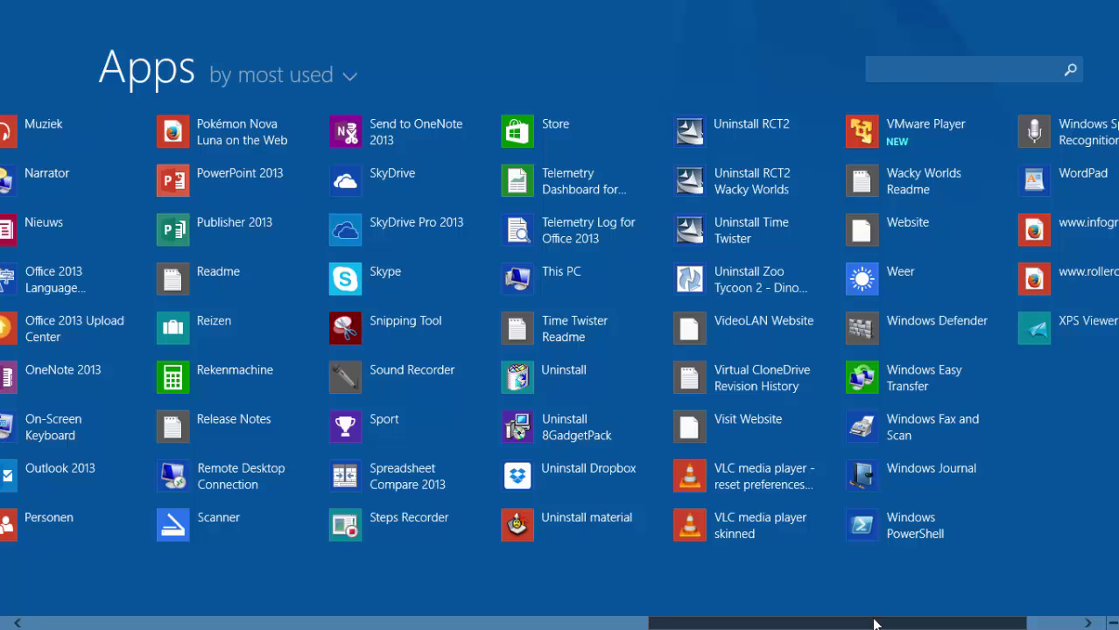
{"action": "left_click_drag", "start_coordinate": [831, 622], "coordinate": [131, 594]}
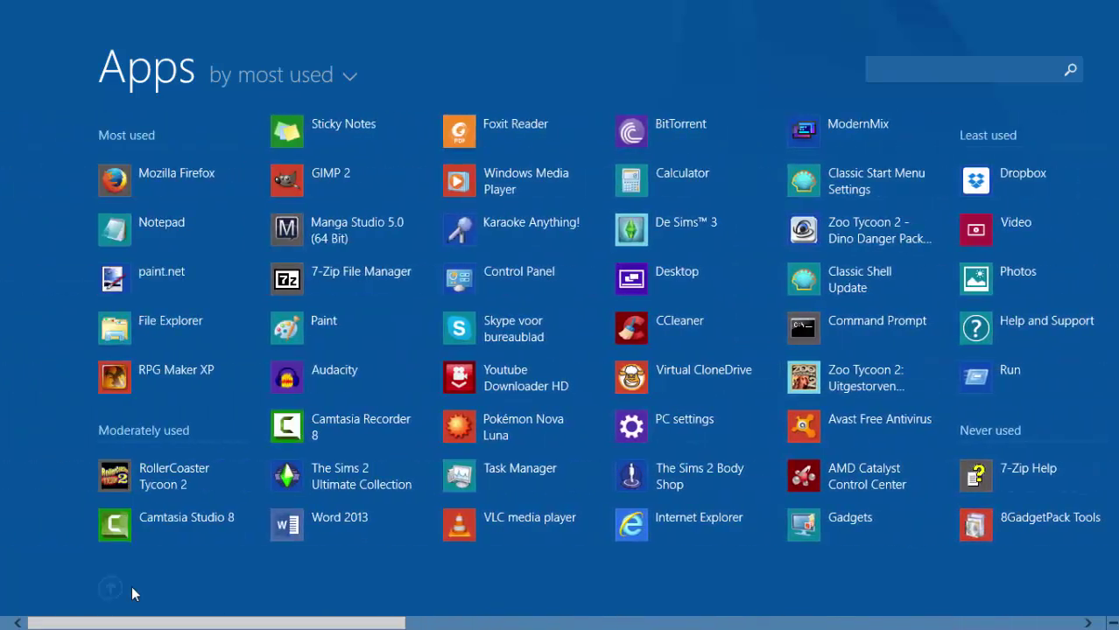
Sort the Apps list by category
{"action": "left_click", "coordinate": [353, 77]}
{"action": "left_click", "coordinate": [278, 224]}
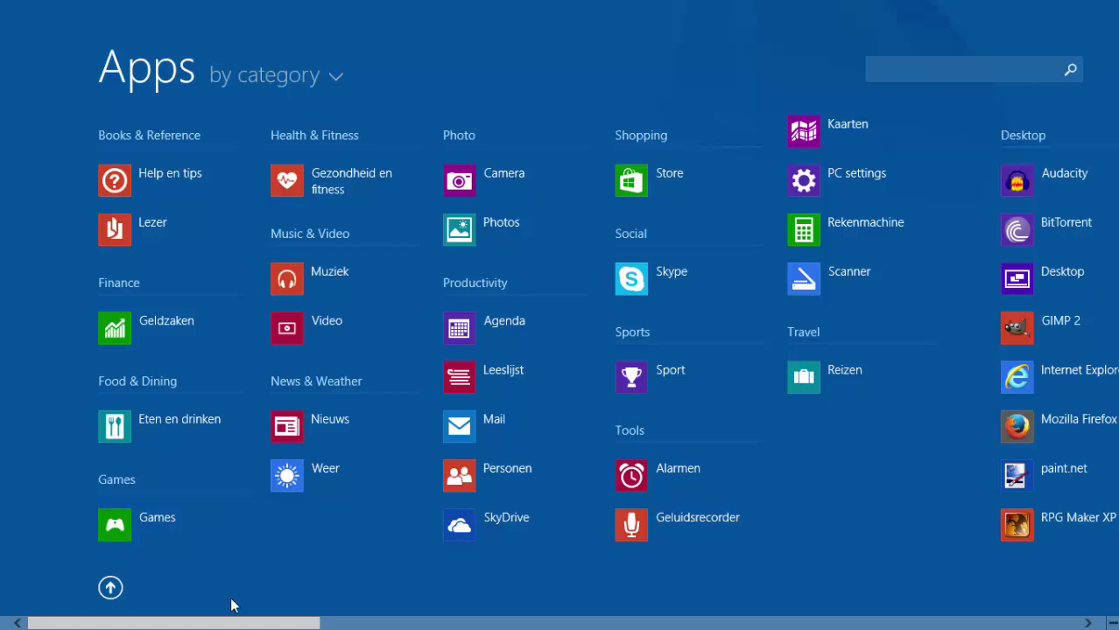
Look through the Apps list grouped by category to its end and back to the start
{"action": "left_click_drag", "start_coordinate": [181, 625], "coordinate": [303, 604]}
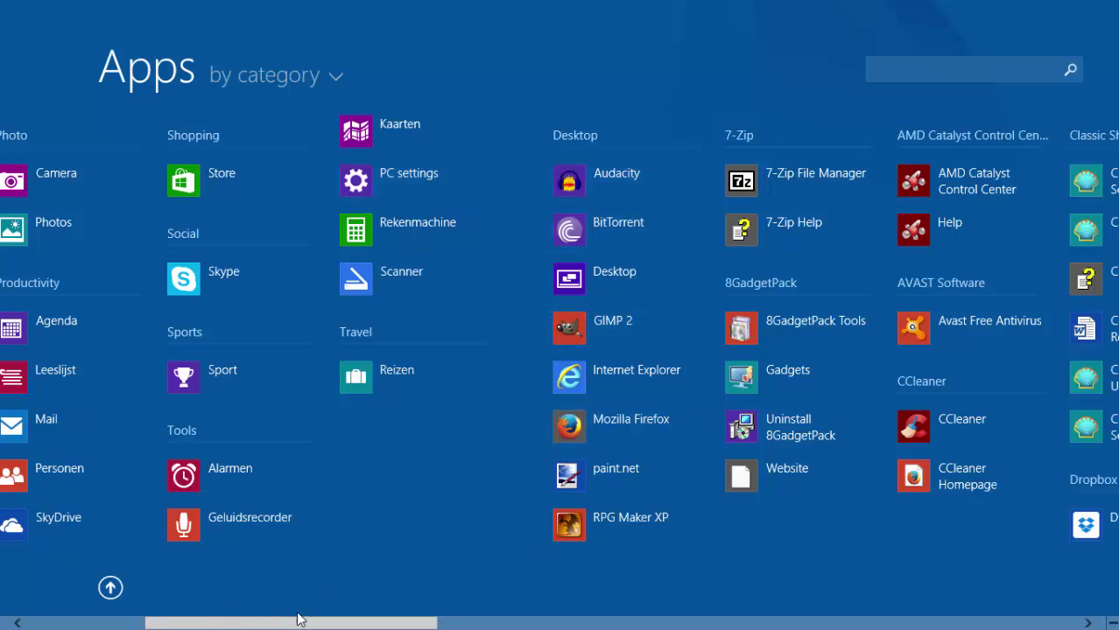
{"action": "left_click_drag", "start_coordinate": [298, 619], "coordinate": [927, 514]}
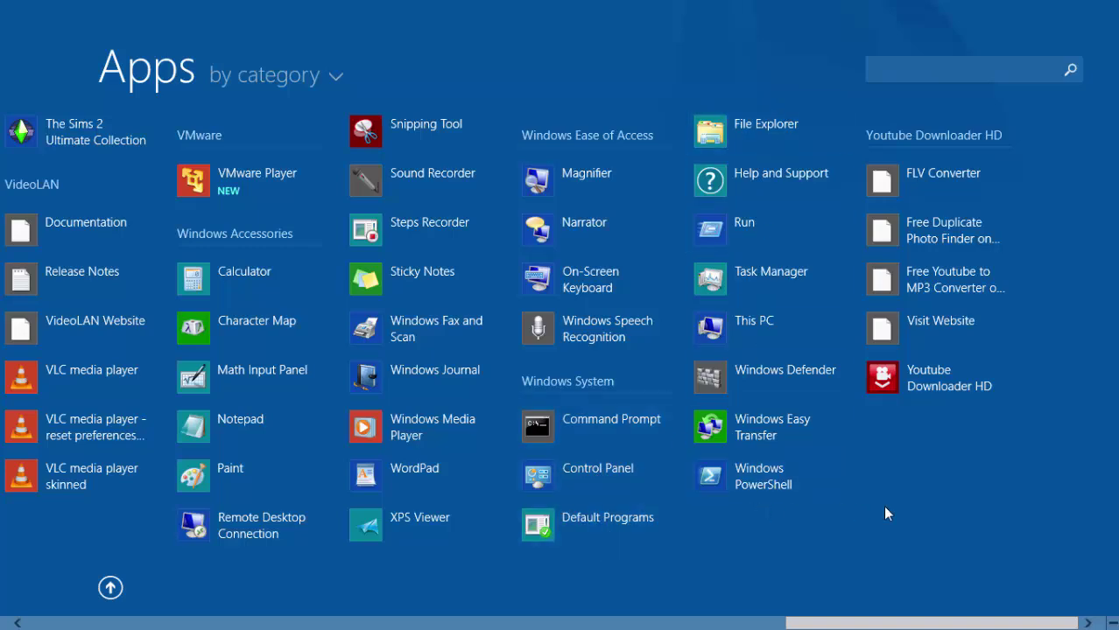
{"action": "left_click_drag", "start_coordinate": [883, 627], "coordinate": [112, 481]}
Sort the Apps list by name and search it for "cont"
{"action": "left_click", "coordinate": [347, 86]}
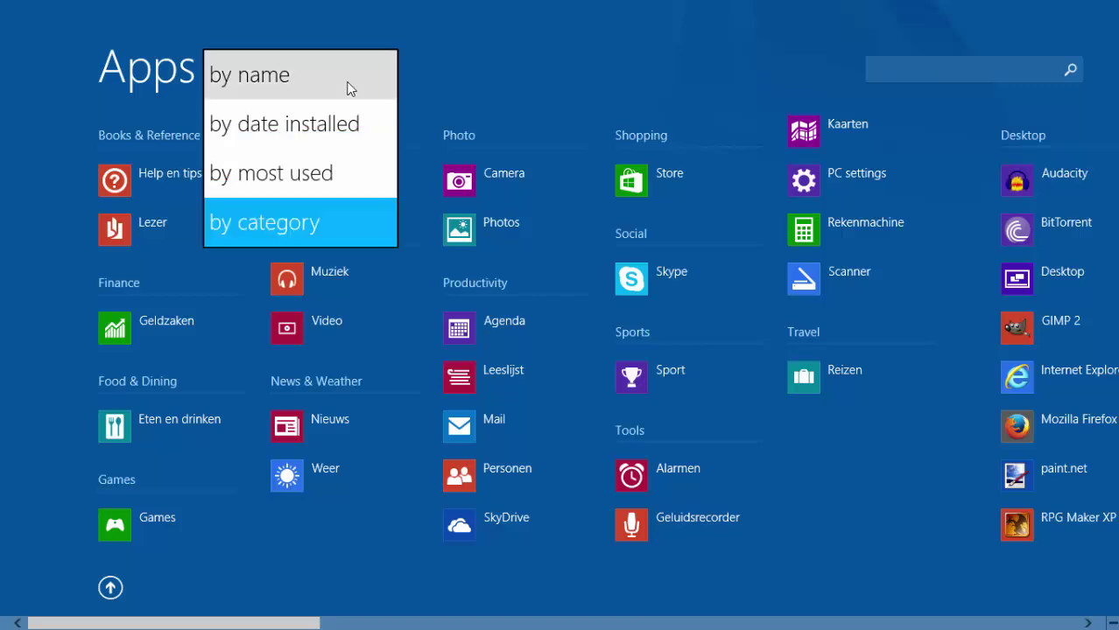
{"action": "left_click", "coordinate": [282, 93]}
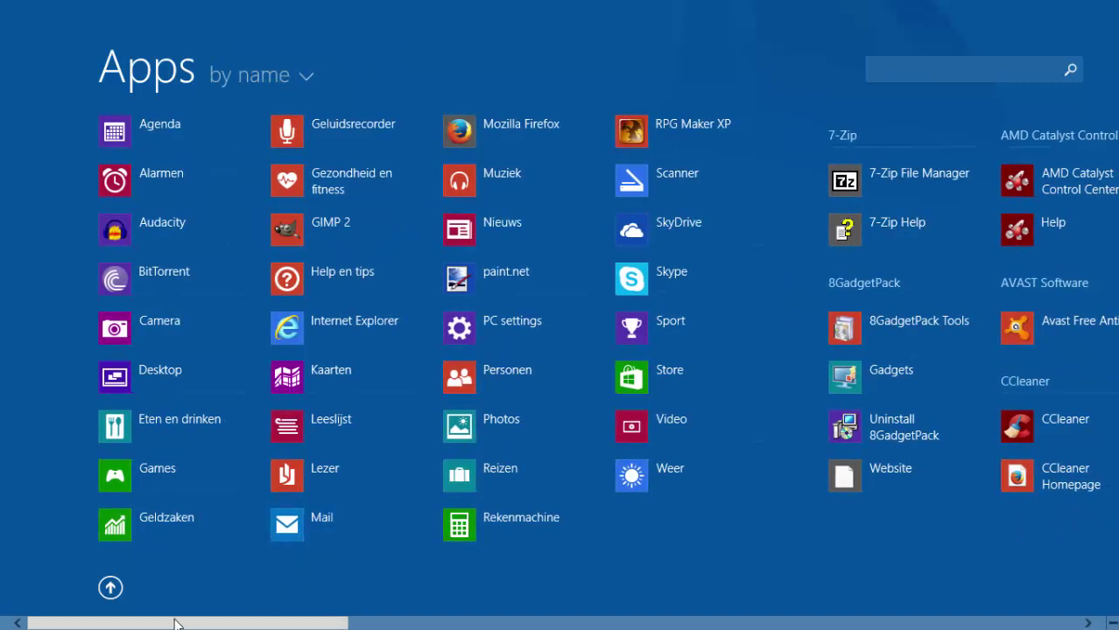
{"action": "left_click", "coordinate": [939, 67]}
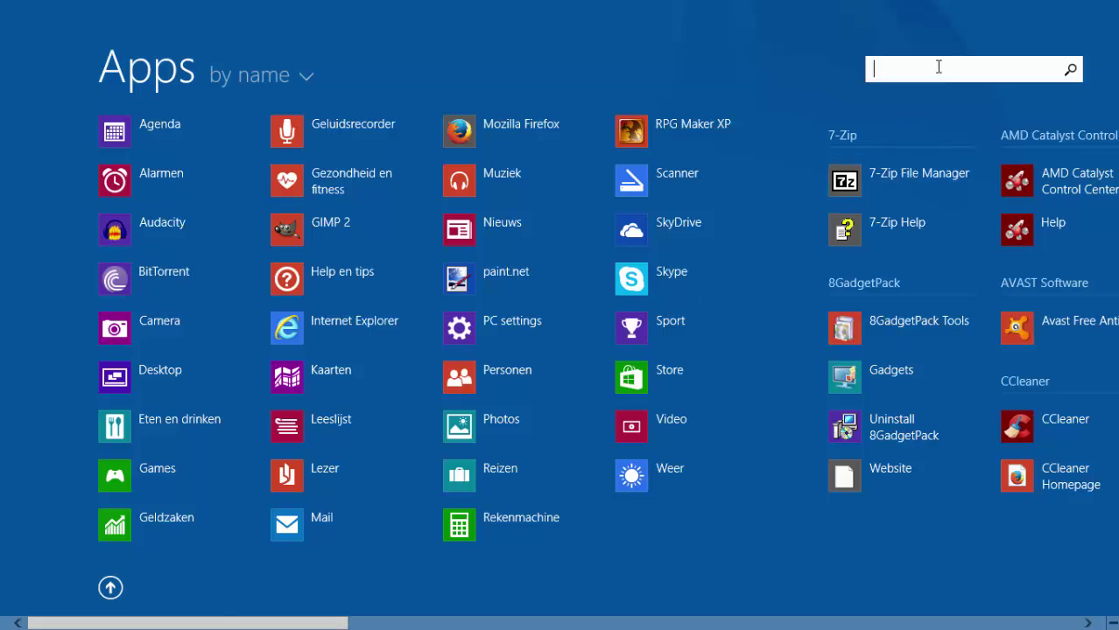
{"action": "type", "text": "cont"}
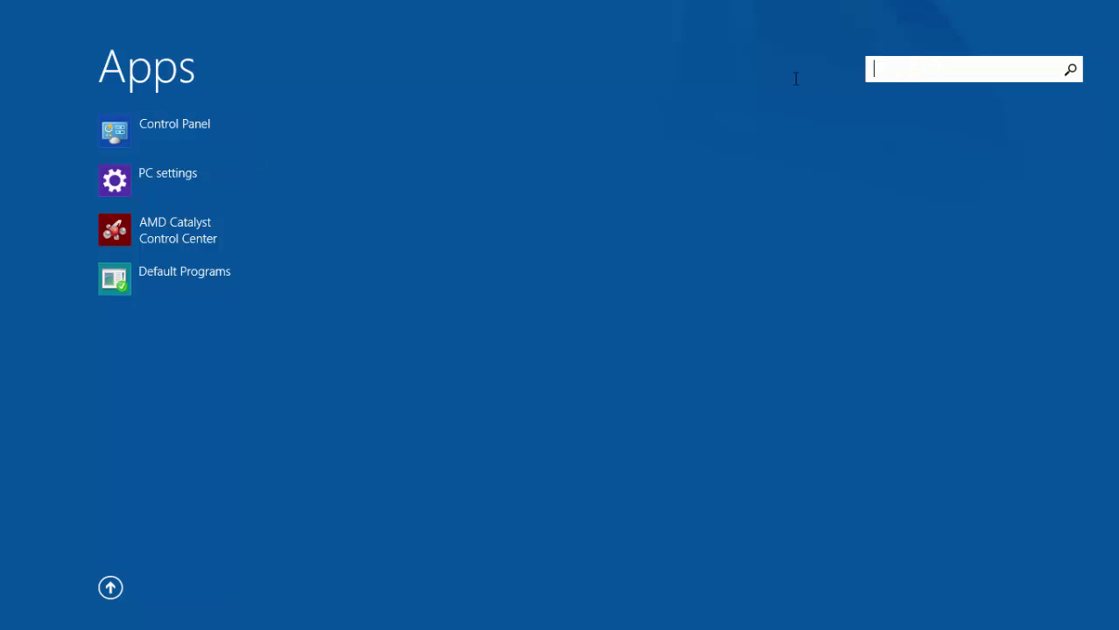
Look through the name-sorted Apps list for Control Panel under Windows System and return to the start
{"action": "left_click_drag", "start_coordinate": [198, 624], "coordinate": [925, 623]}
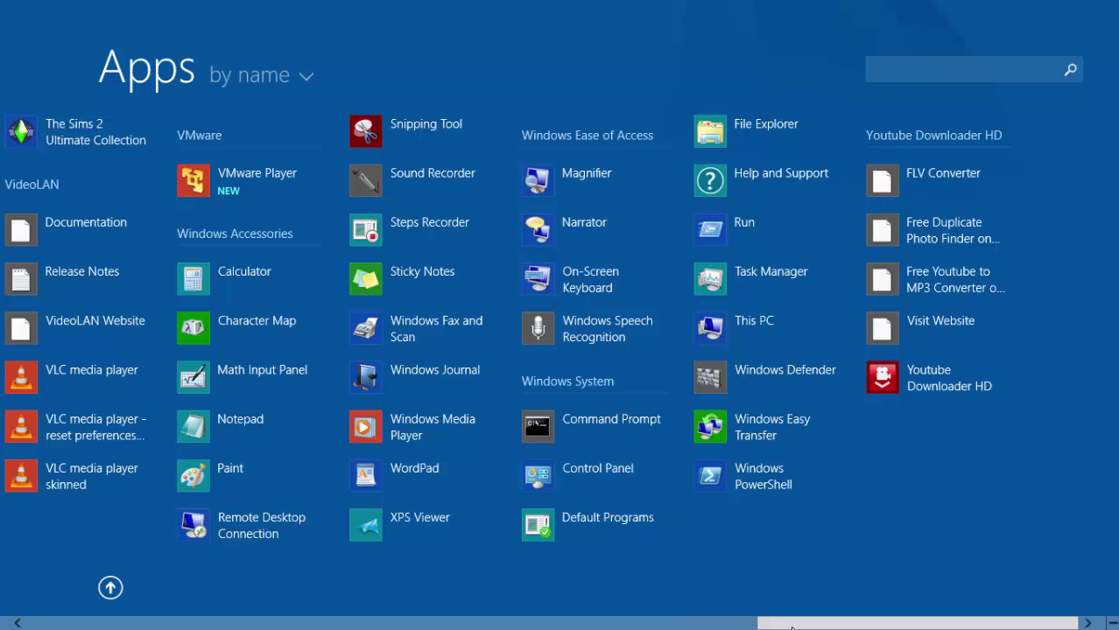
{"action": "left_click_drag", "start_coordinate": [791, 628], "coordinate": [144, 588]}
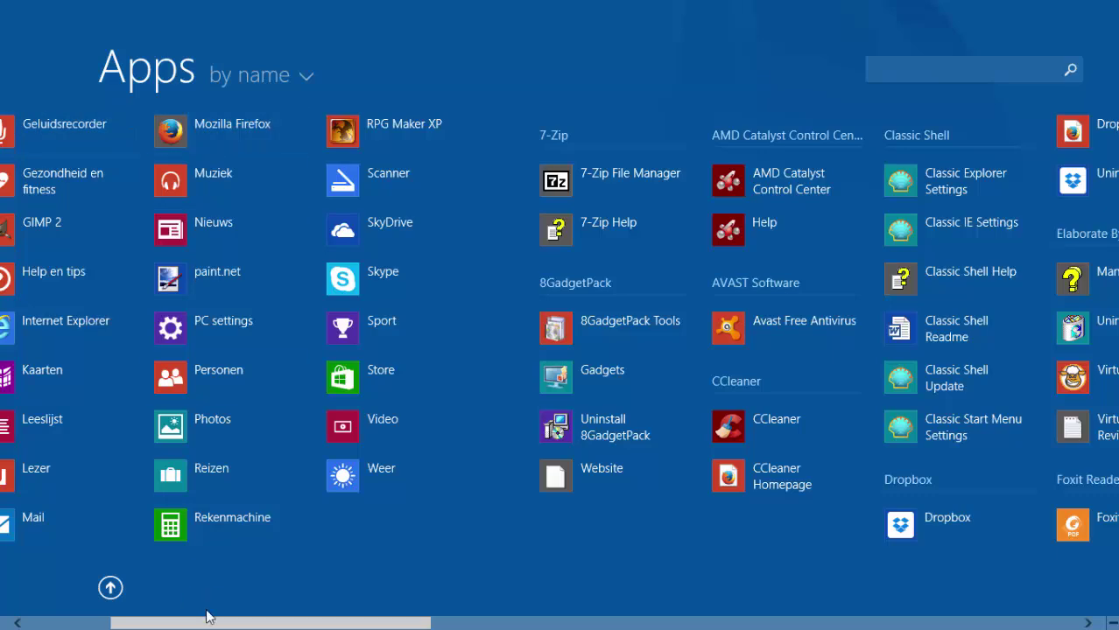
{"action": "left_click_drag", "start_coordinate": [208, 617], "coordinate": [857, 618]}
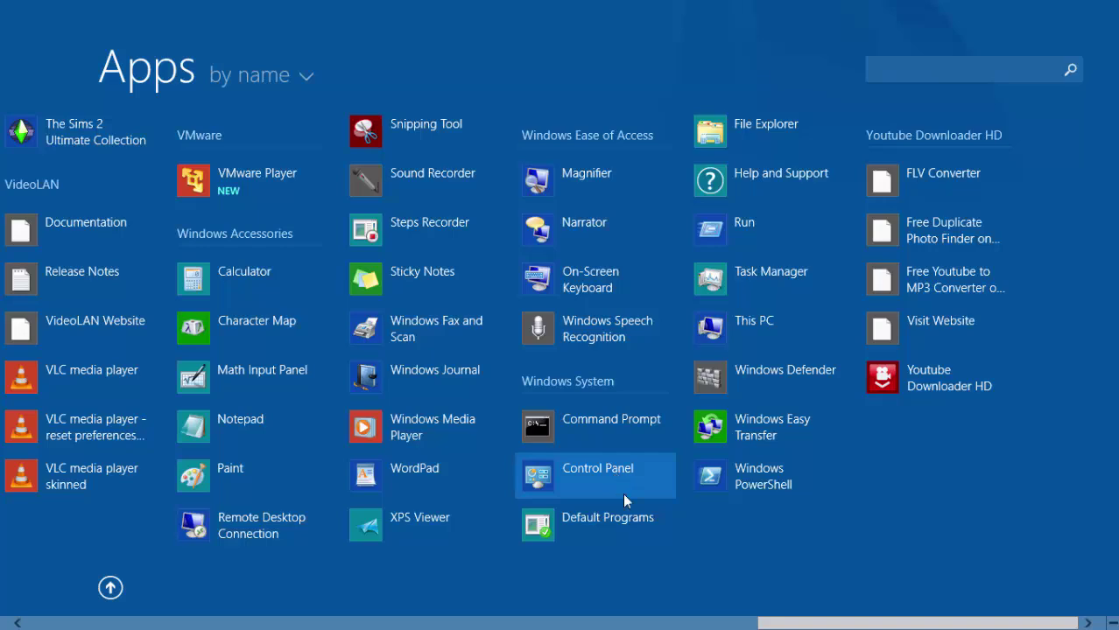
{"action": "left_click_drag", "start_coordinate": [828, 622], "coordinate": [100, 569]}
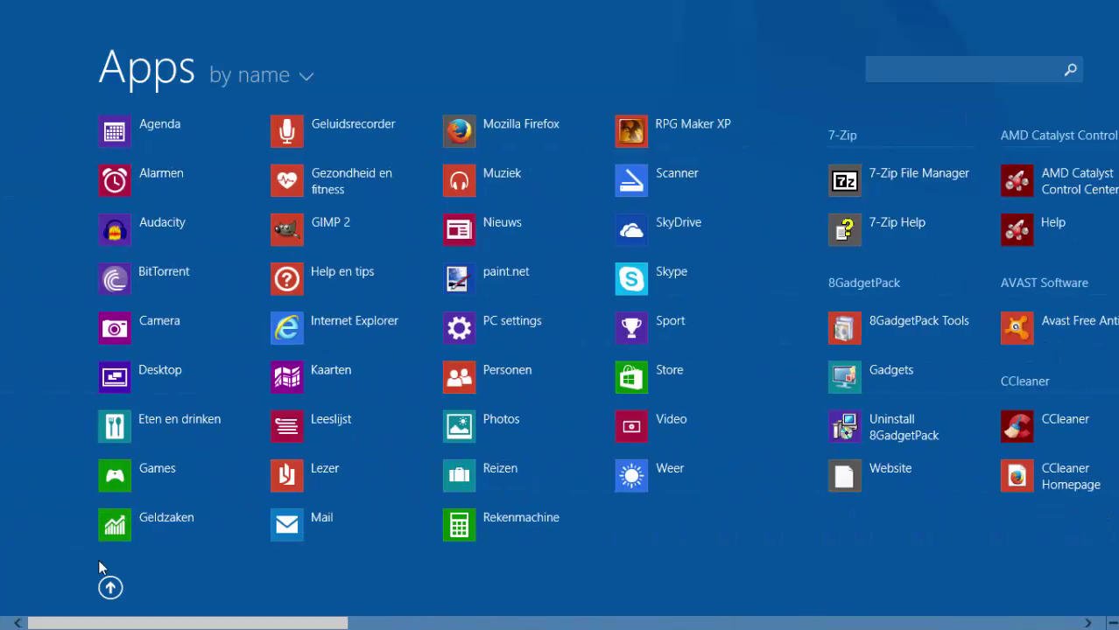
Search the apps for "control" and open Control Panel
{"action": "left_click", "coordinate": [920, 70]}
{"action": "type", "text": "control"}
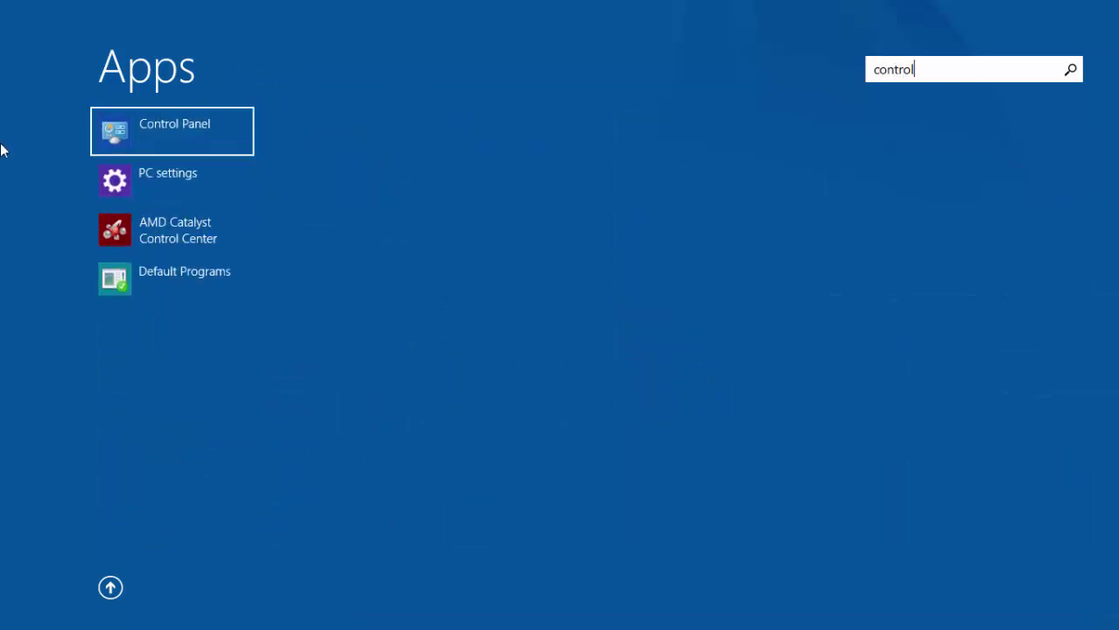
{"action": "left_click", "coordinate": [125, 129]}
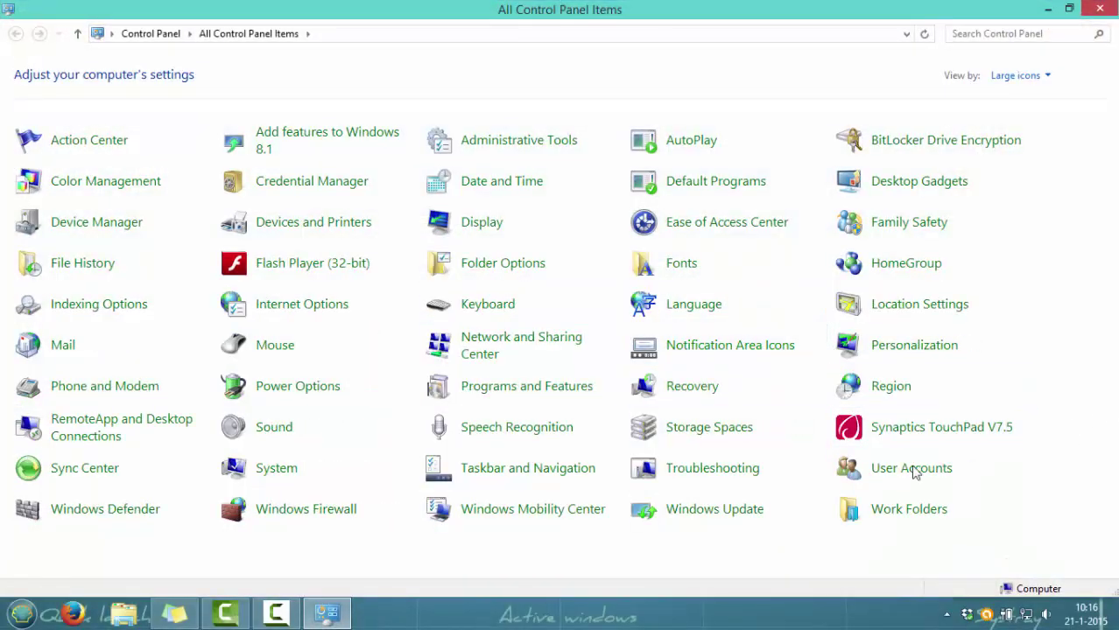
Show the Data Execution Prevention settings in the Performance Options of System's advanced system settings
{"action": "left_click", "coordinate": [260, 472]}
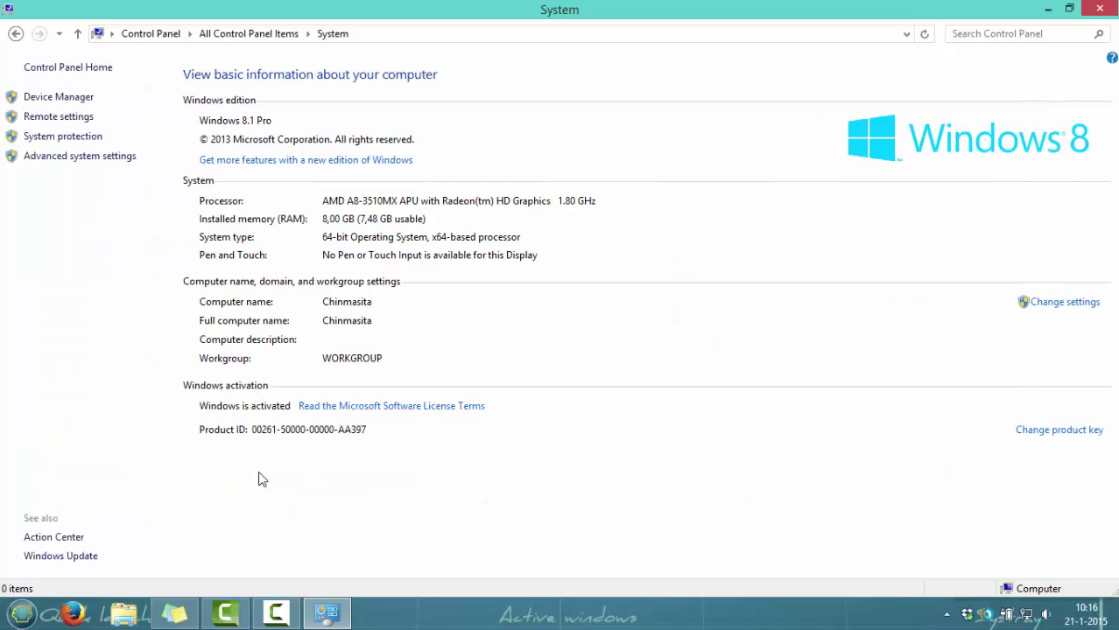
{"action": "left_click", "coordinate": [94, 157]}
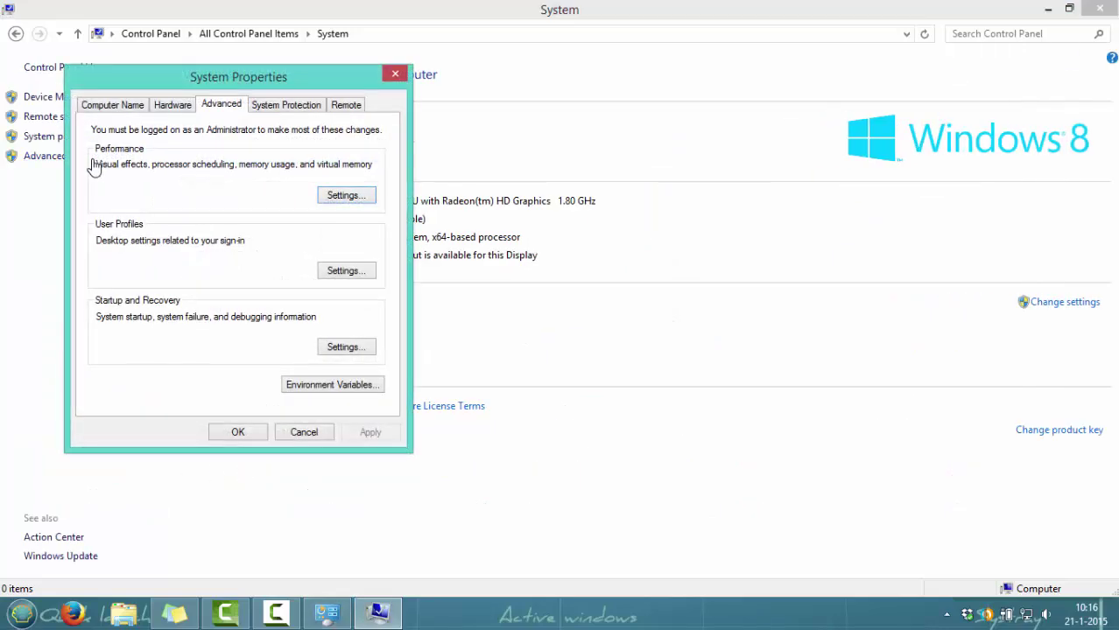
{"action": "left_click", "coordinate": [348, 196]}
{"action": "left_click", "coordinate": [292, 172]}
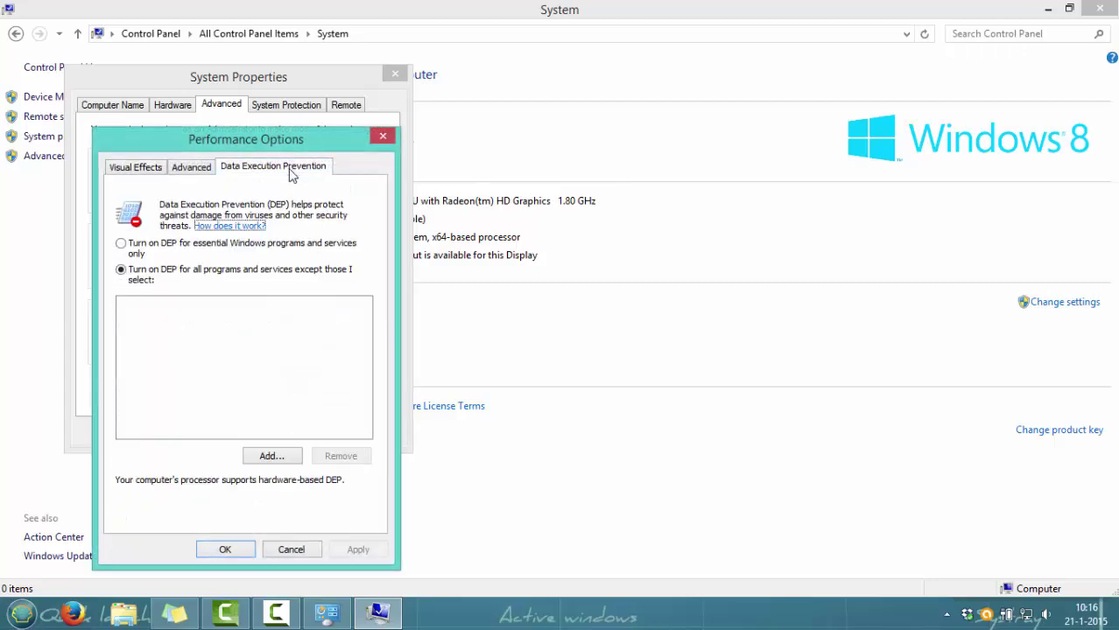
Close the Performance Options, System Properties and System windows
{"action": "left_click", "coordinate": [383, 138]}
{"action": "left_click", "coordinate": [394, 73]}
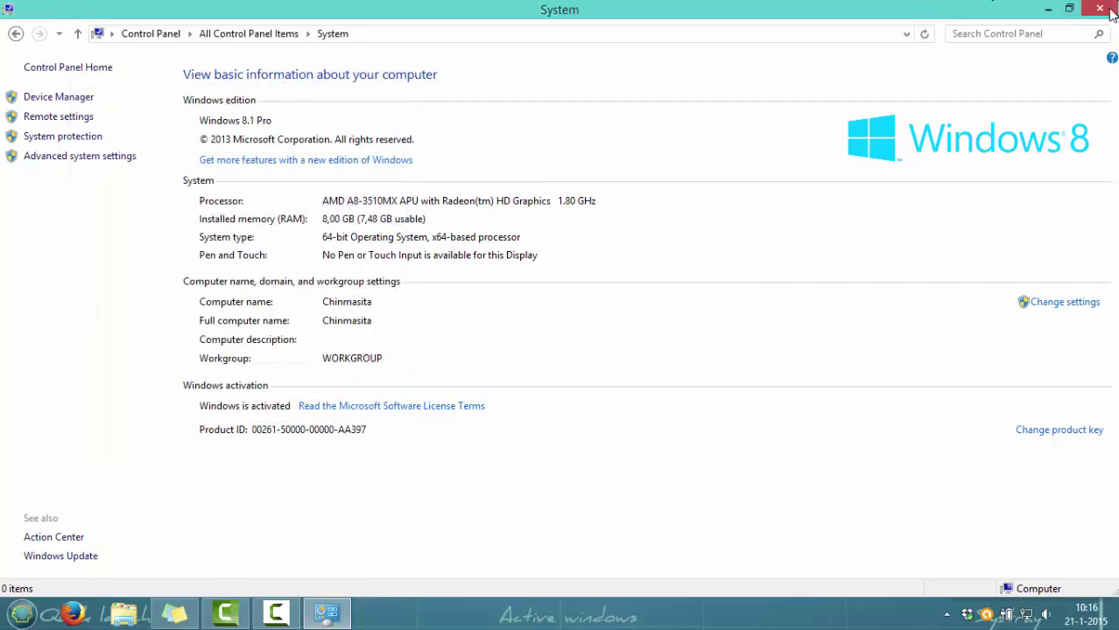
{"action": "left_click", "coordinate": [1100, 8]}
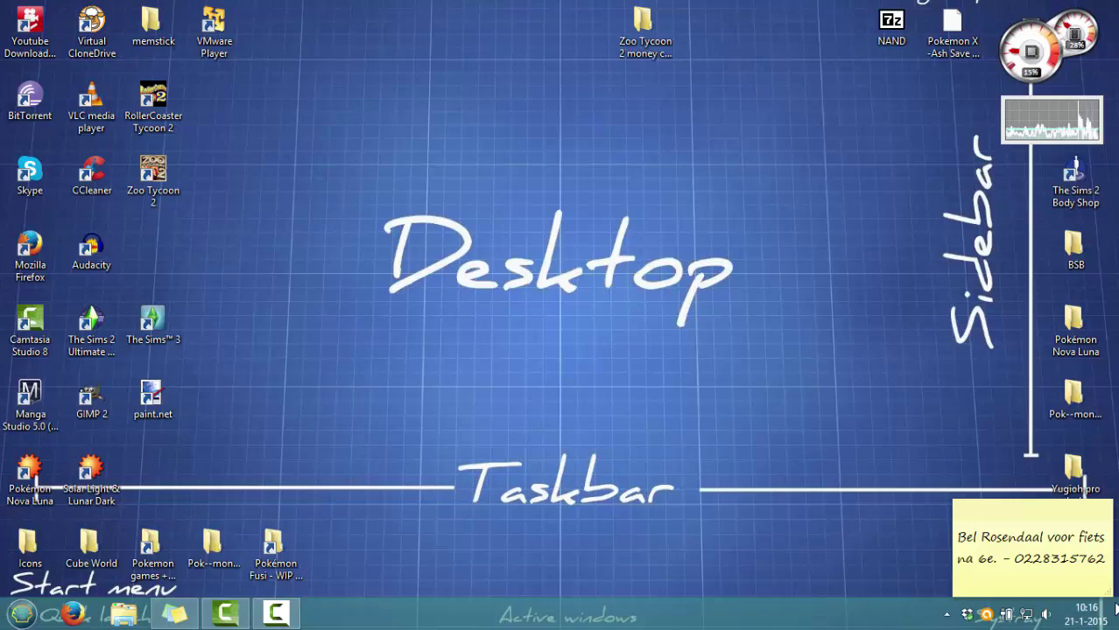
Go to the Start screen and browse the full Apps list
{"action": "mouse_move", "coordinate": [1113, 610]}
{"action": "left_click", "coordinate": [1089, 313]}
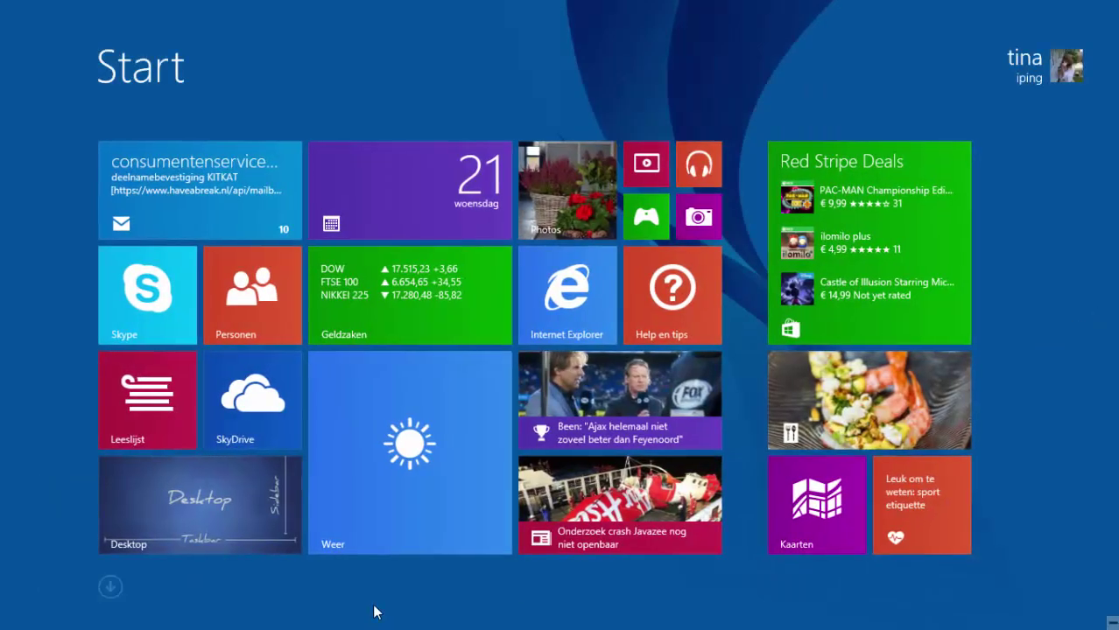
{"action": "left_click", "coordinate": [114, 591]}
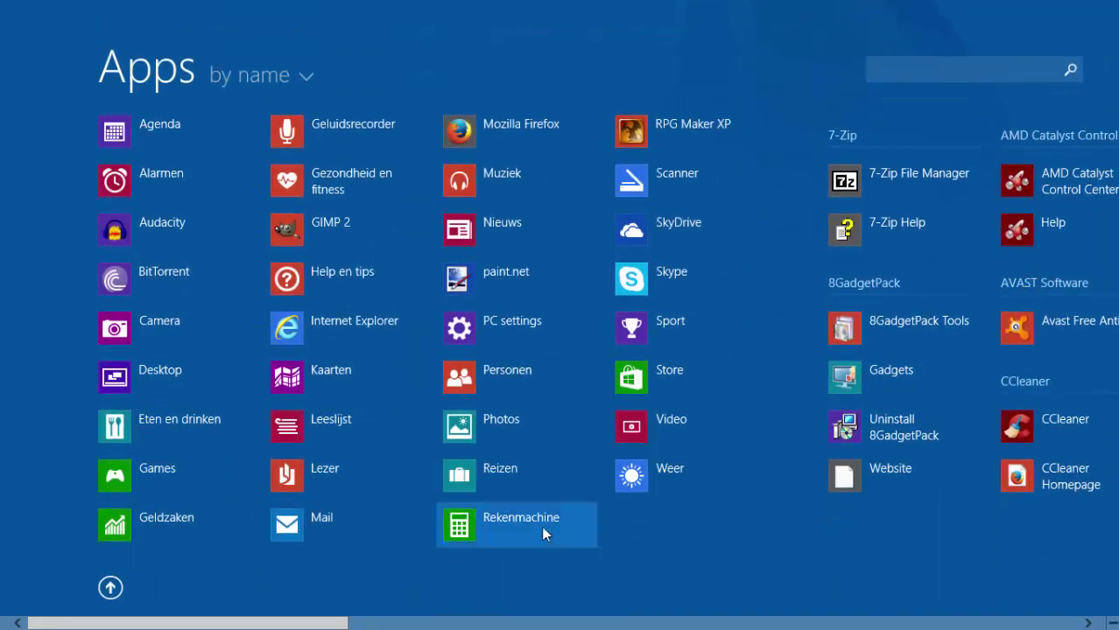
{"action": "left_click_drag", "start_coordinate": [217, 624], "coordinate": [519, 625]}
{"action": "key", "text": "Home"}
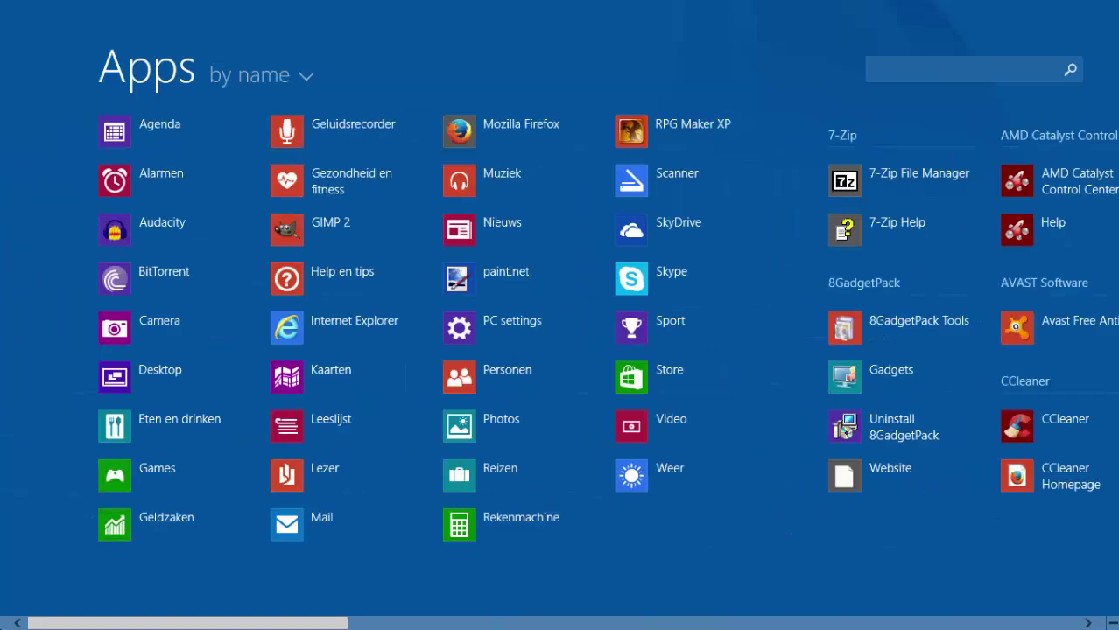
Return to the desktop and show the Control Panel entry in the classic Start menu, closing the menu without opening anything
{"action": "left_click", "coordinate": [111, 582]}
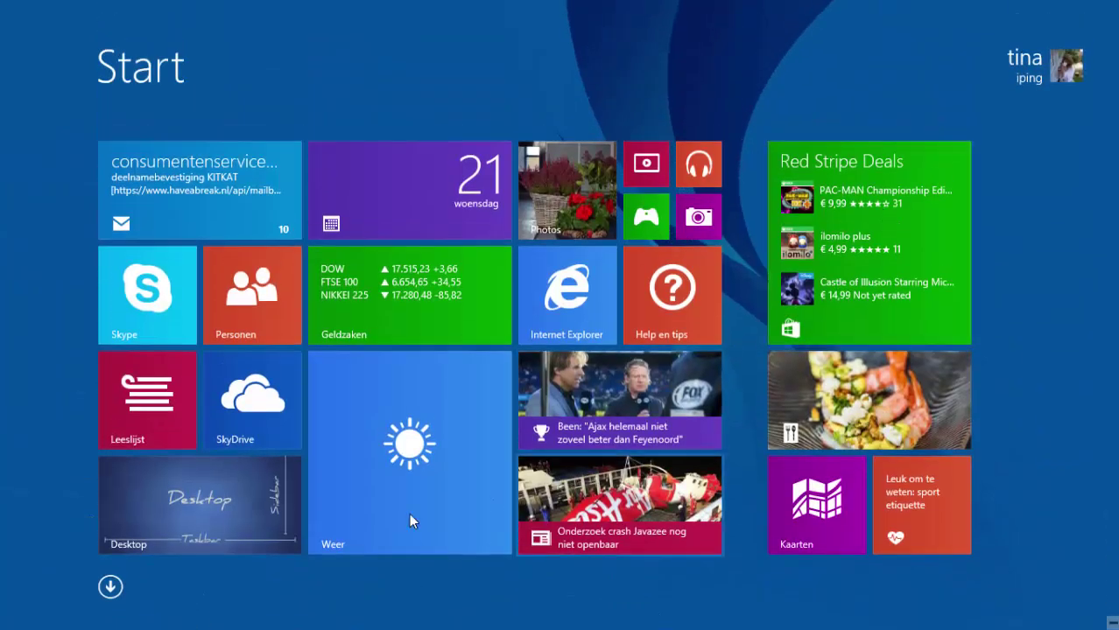
{"action": "left_click", "coordinate": [280, 508]}
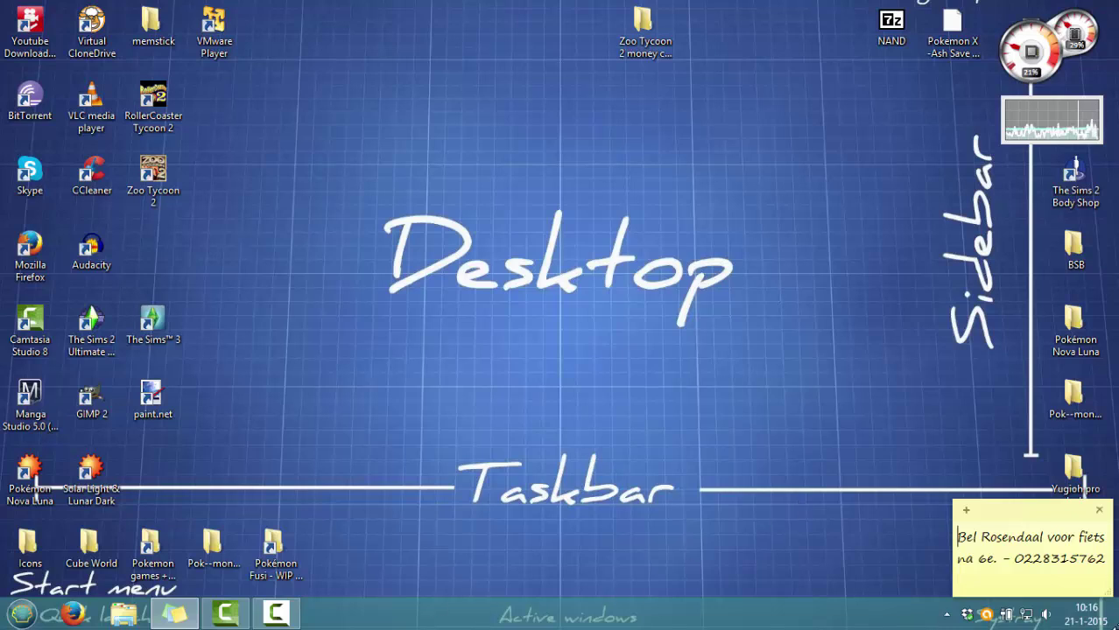
{"action": "left_click", "coordinate": [22, 615]}
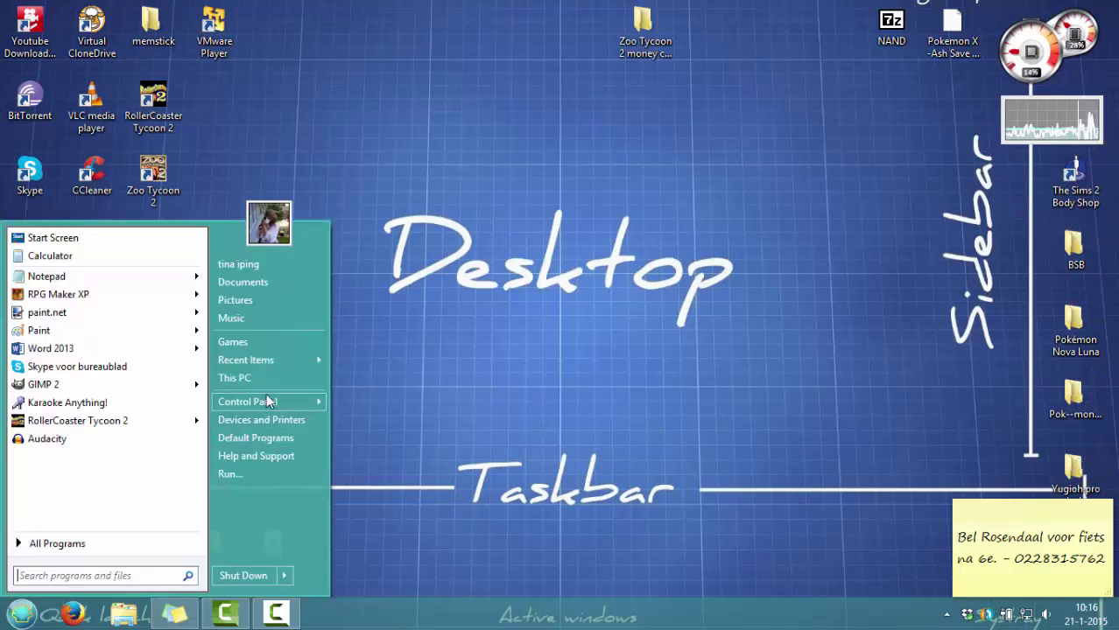
{"action": "left_click", "coordinate": [382, 446]}
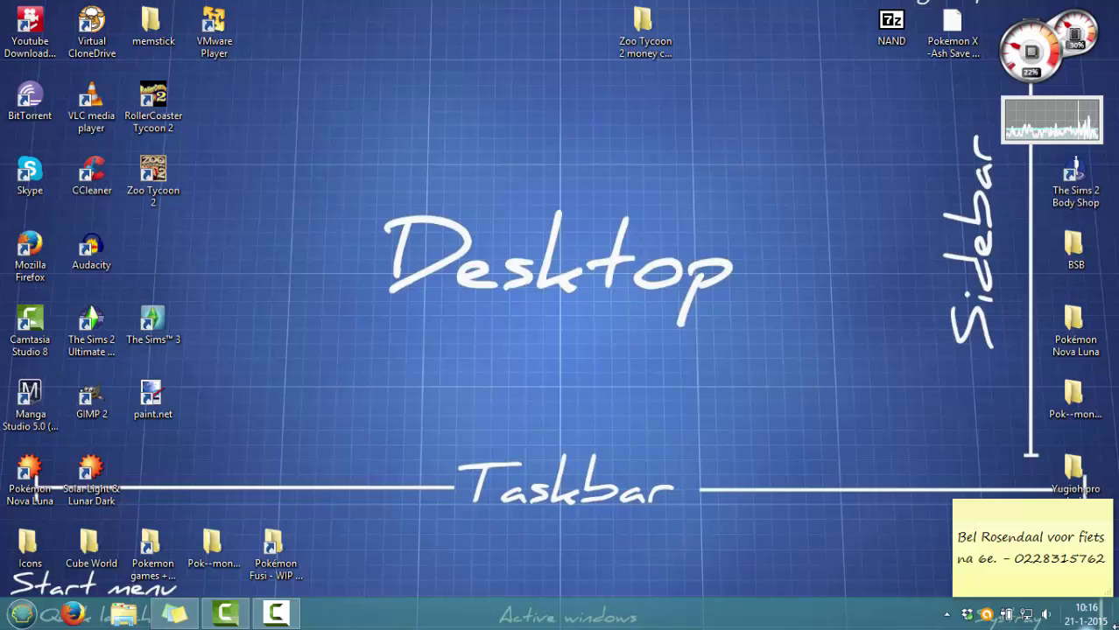
Open Control Panel from the Windows System group in the Start screen's Apps list
{"action": "mouse_move", "coordinate": [1117, 2]}
{"action": "left_click", "coordinate": [1084, 342]}
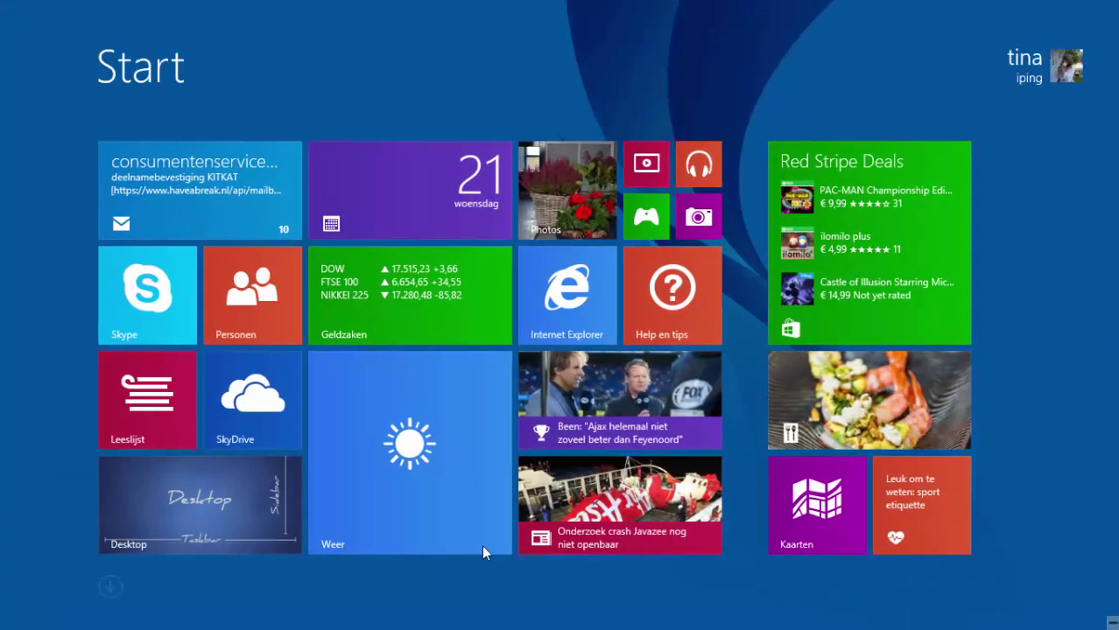
{"action": "left_click", "coordinate": [111, 587]}
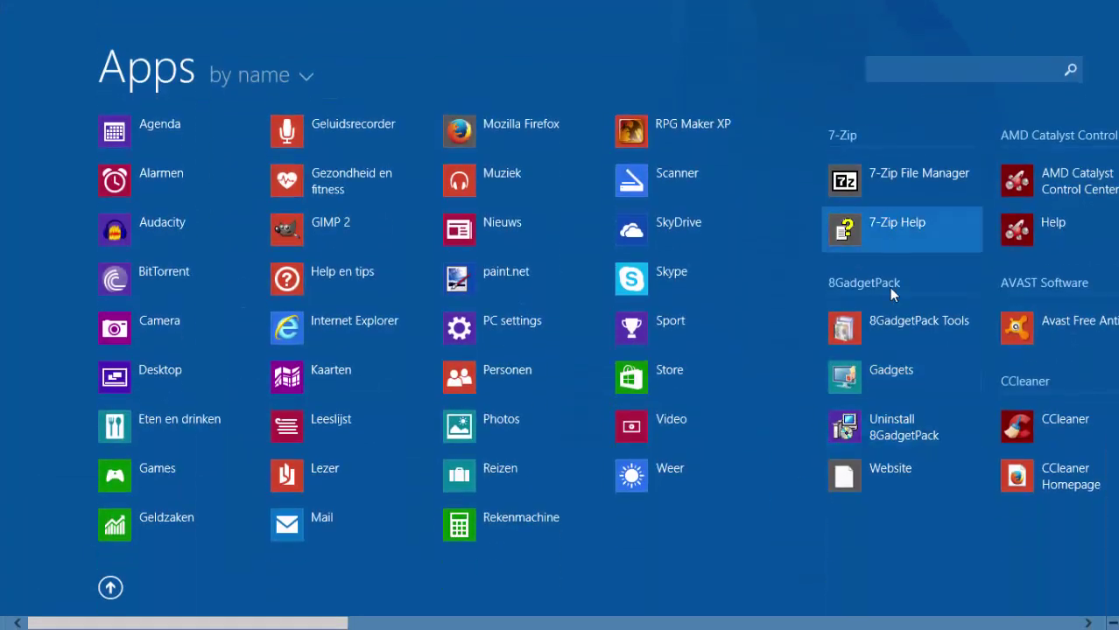
{"action": "scroll", "coordinate": [390, 625], "scroll_direction": "down", "scroll_amount": 10}
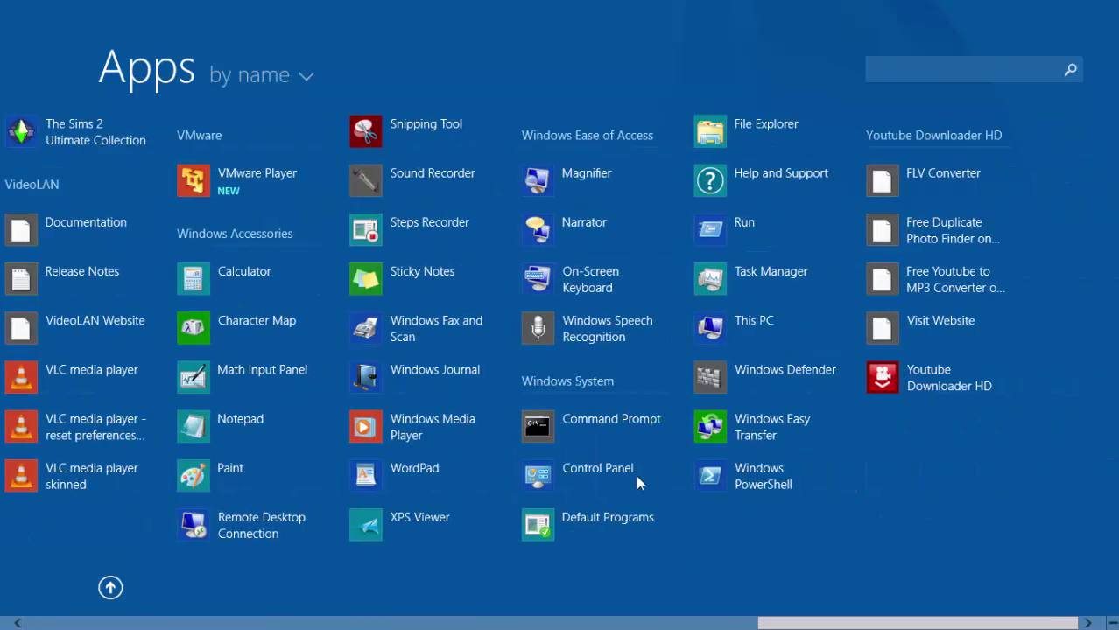
{"action": "left_click", "coordinate": [574, 457]}
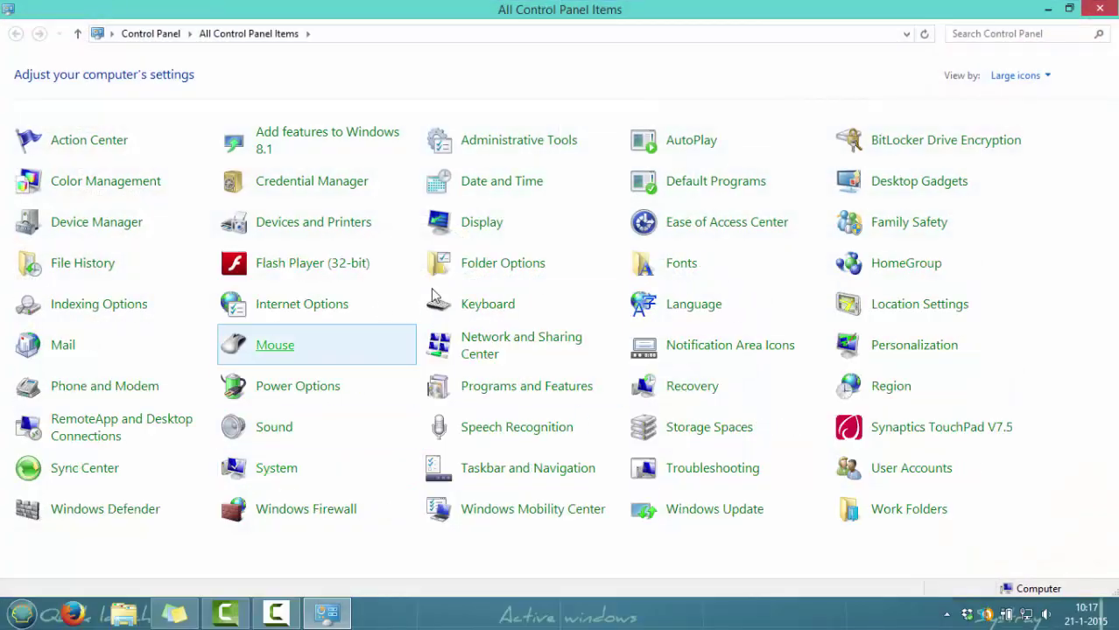
Switch Control Panel to the Category view and back to Large icons
{"action": "left_click", "coordinate": [1042, 75]}
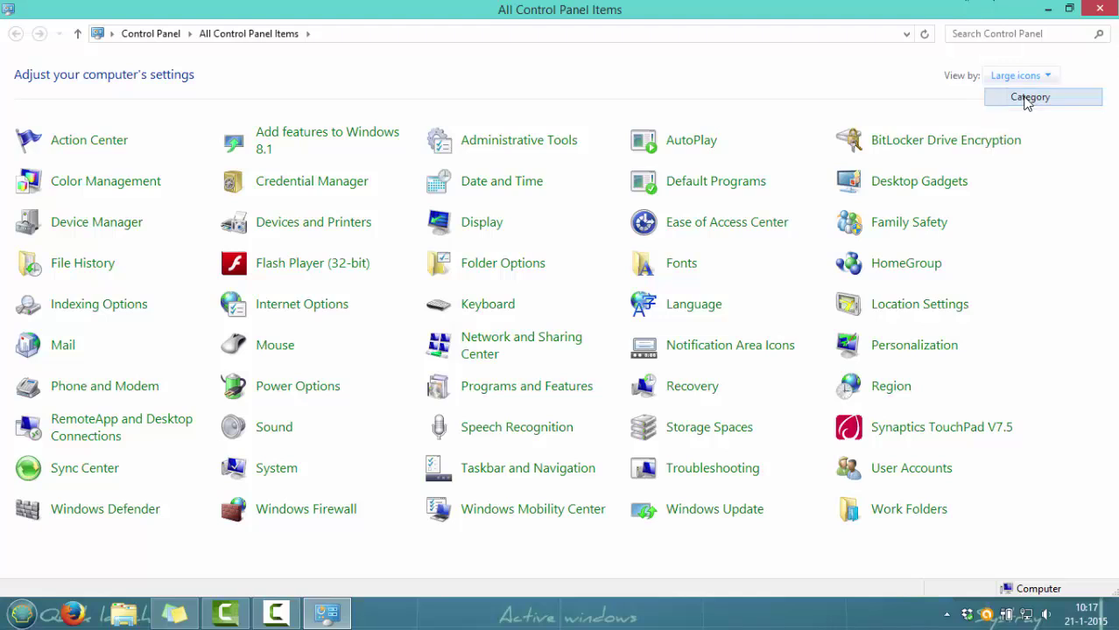
{"action": "left_click", "coordinate": [1028, 99]}
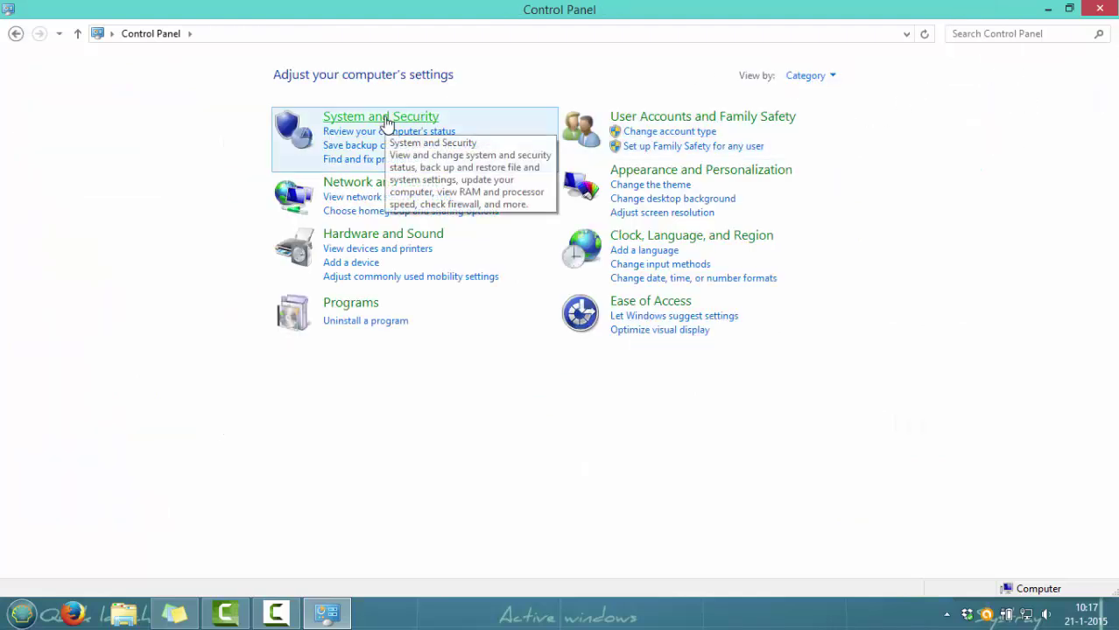
{"action": "left_click", "coordinate": [823, 76]}
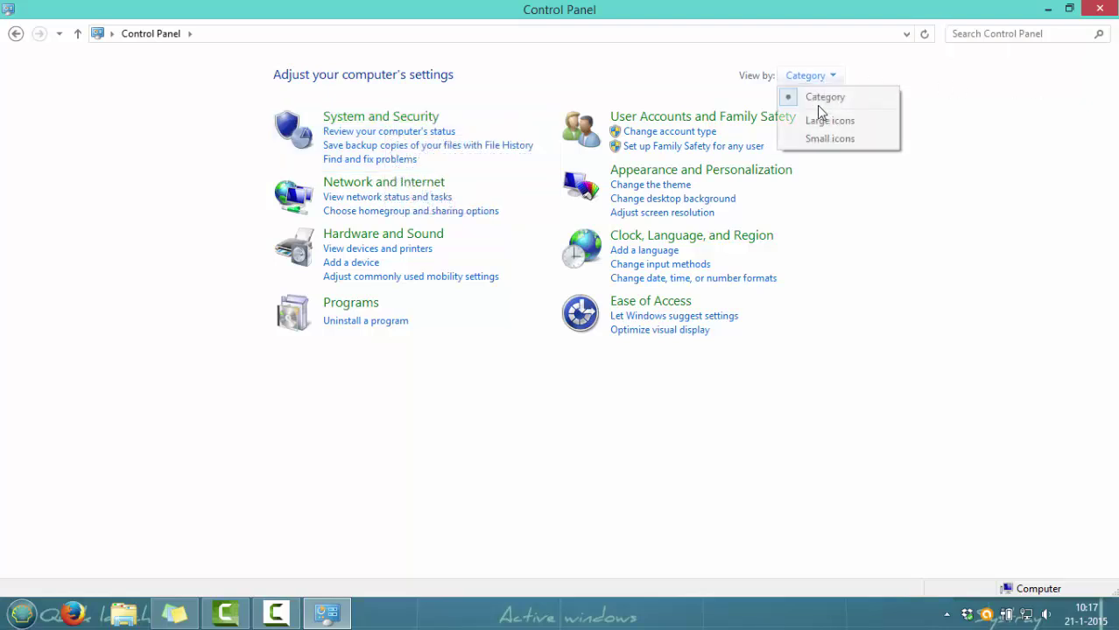
{"action": "left_click", "coordinate": [818, 125]}
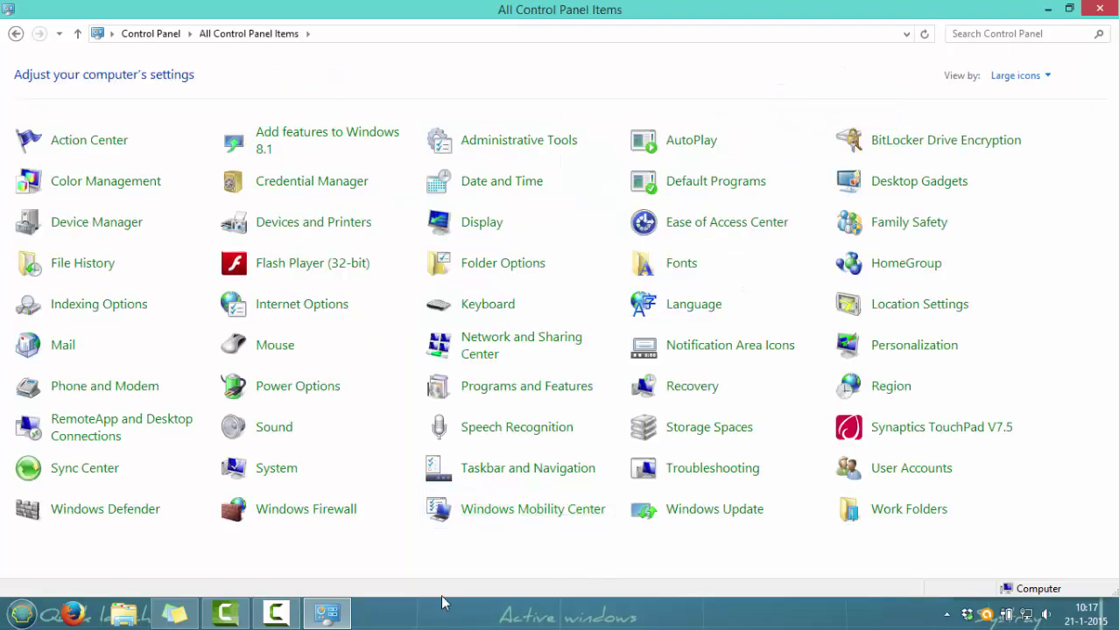
Open the Data Execution Prevention settings in Performance Options, going through System and its advanced system settings
{"action": "left_click", "coordinate": [268, 470]}
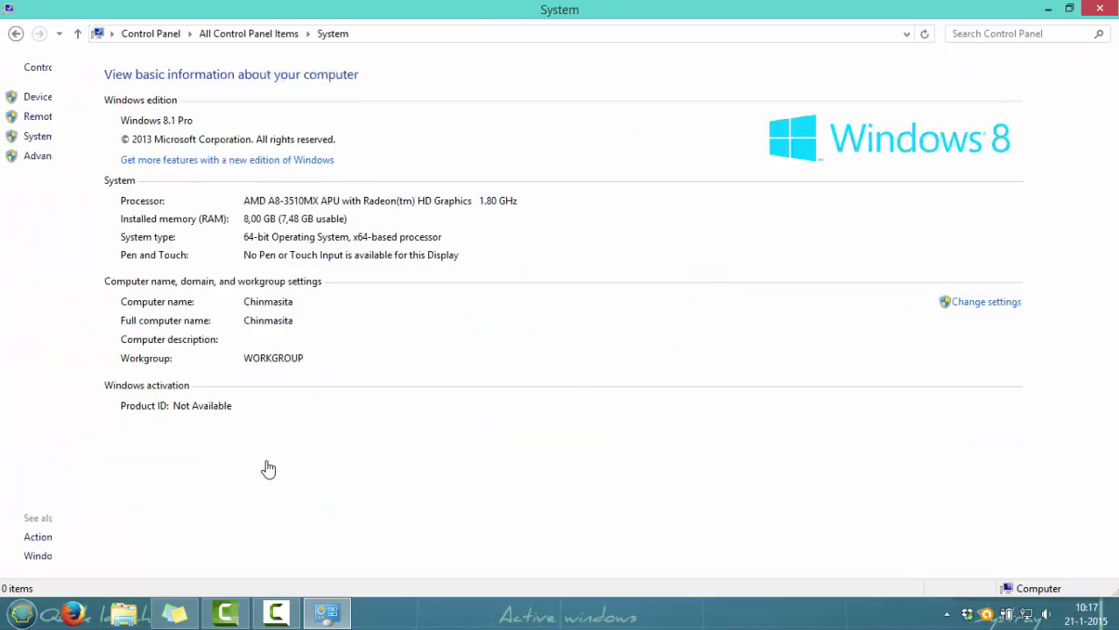
{"action": "left_click", "coordinate": [76, 157]}
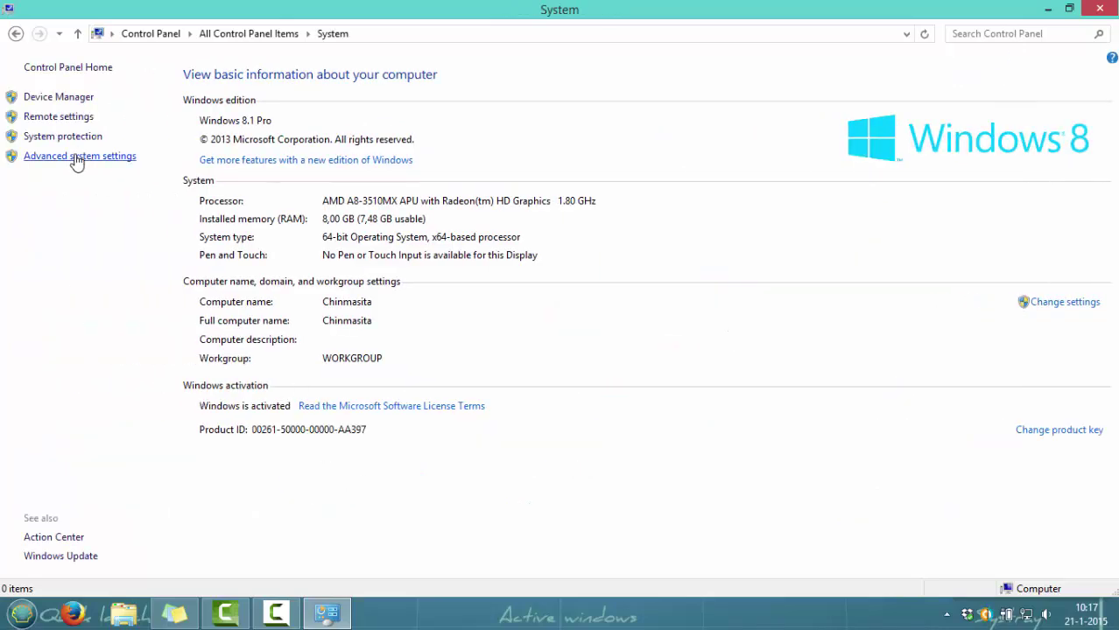
{"action": "left_click", "coordinate": [380, 243]}
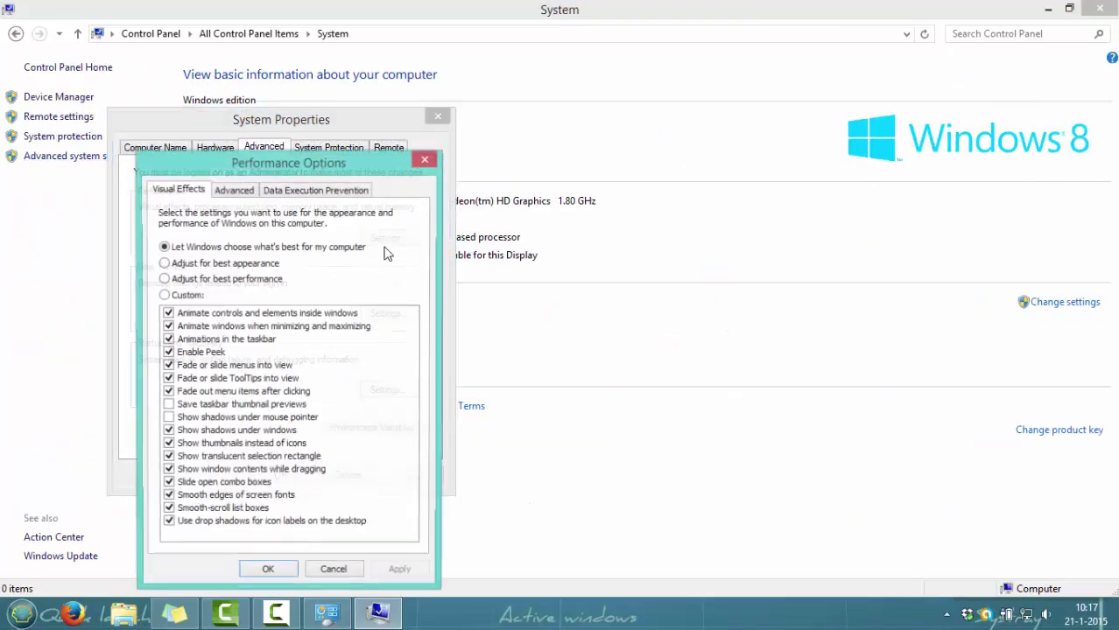
{"action": "left_click", "coordinate": [322, 191]}
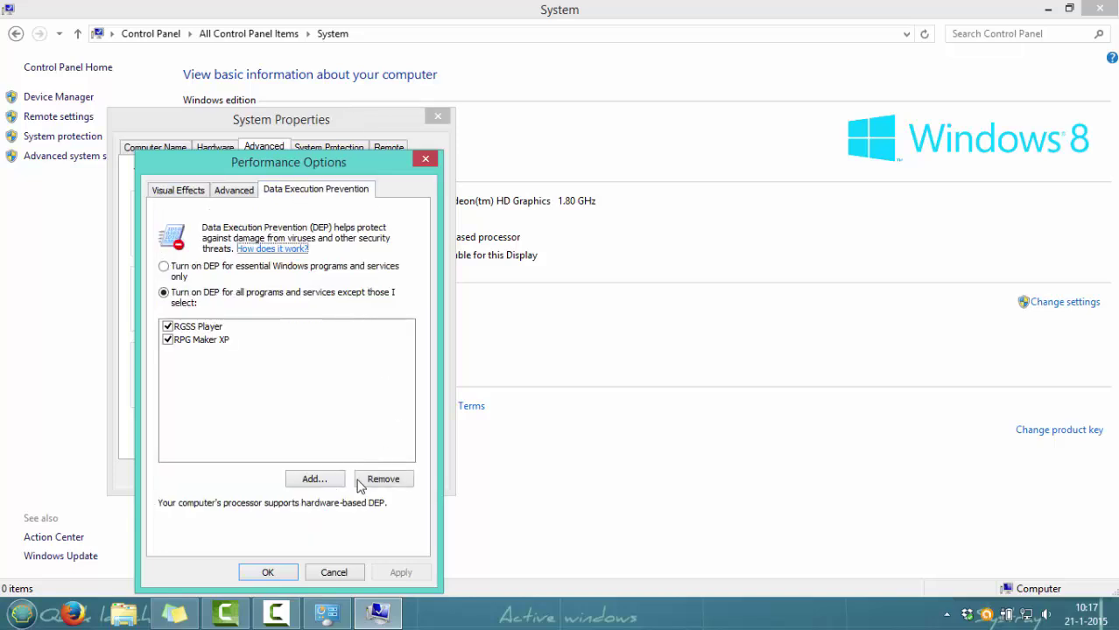
Start adding a Data Execution Prevention exception and browse from the Pokémon Nova Luna folder to the Desktop folder
{"action": "left_click", "coordinate": [314, 481]}
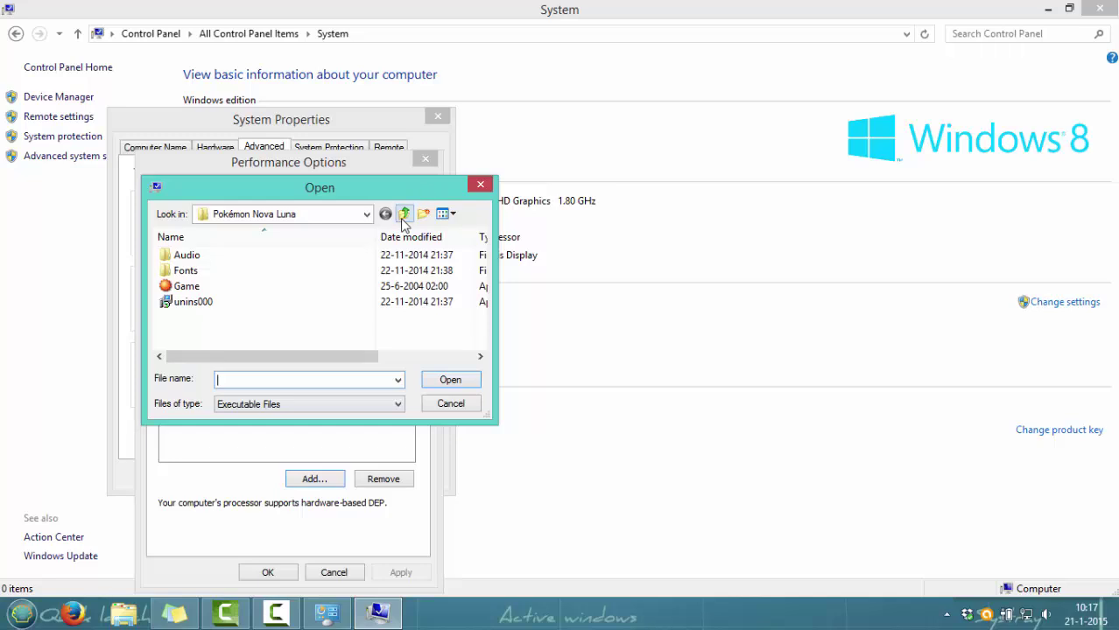
{"action": "left_click", "coordinate": [404, 214]}
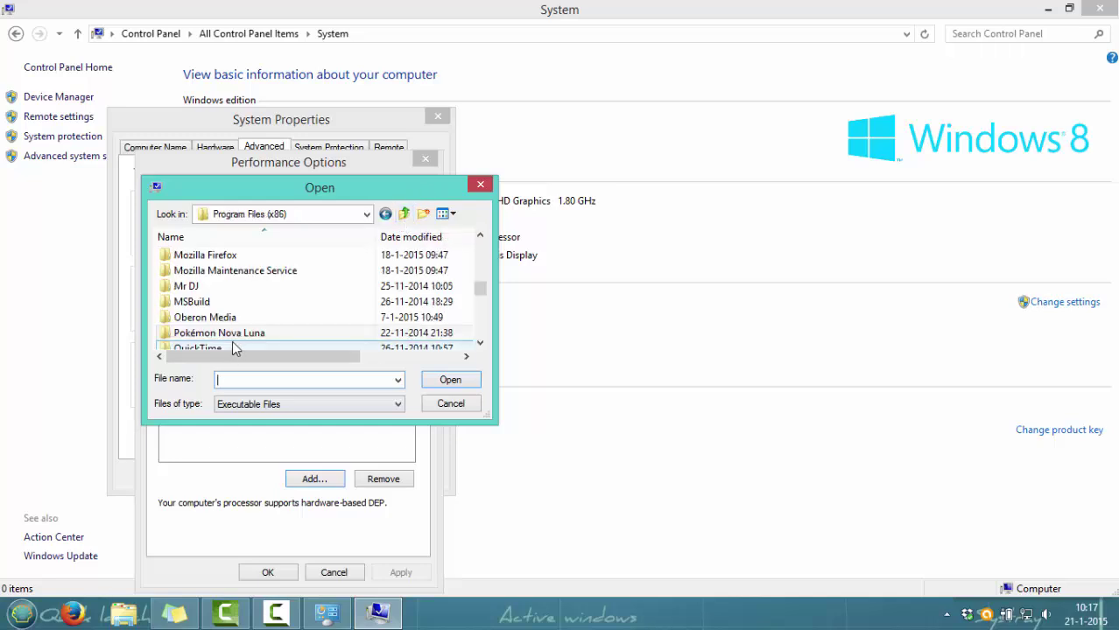
{"action": "left_click", "coordinate": [413, 215]}
{"action": "left_click", "coordinate": [412, 216]}
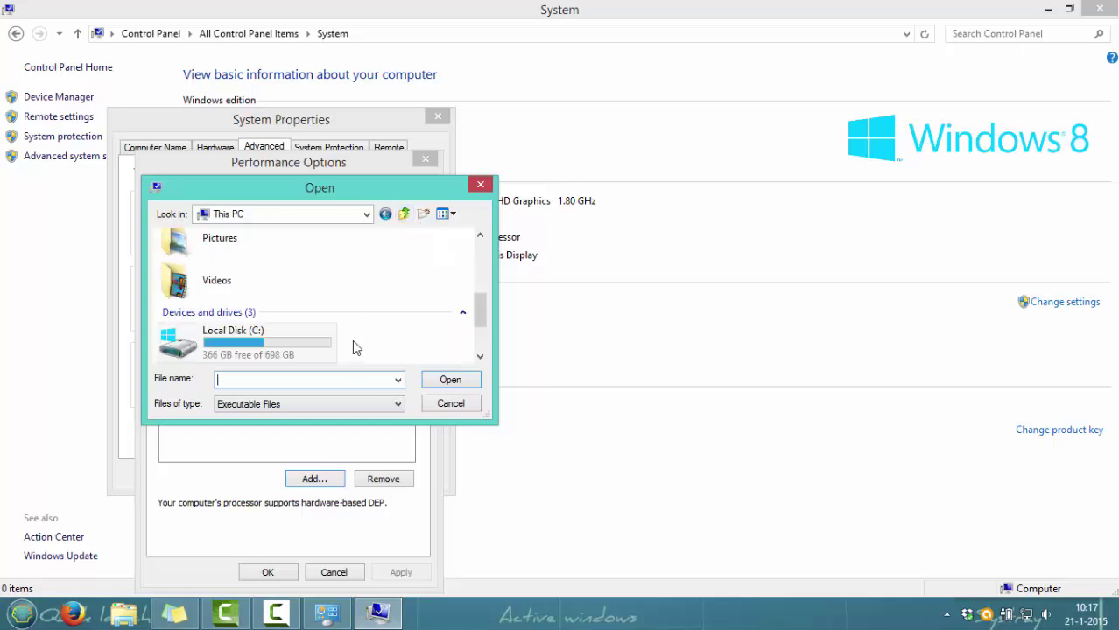
{"action": "scroll", "coordinate": [352, 339], "scroll_direction": "up", "scroll_amount": 5}
{"action": "double_click", "coordinate": [232, 274]}
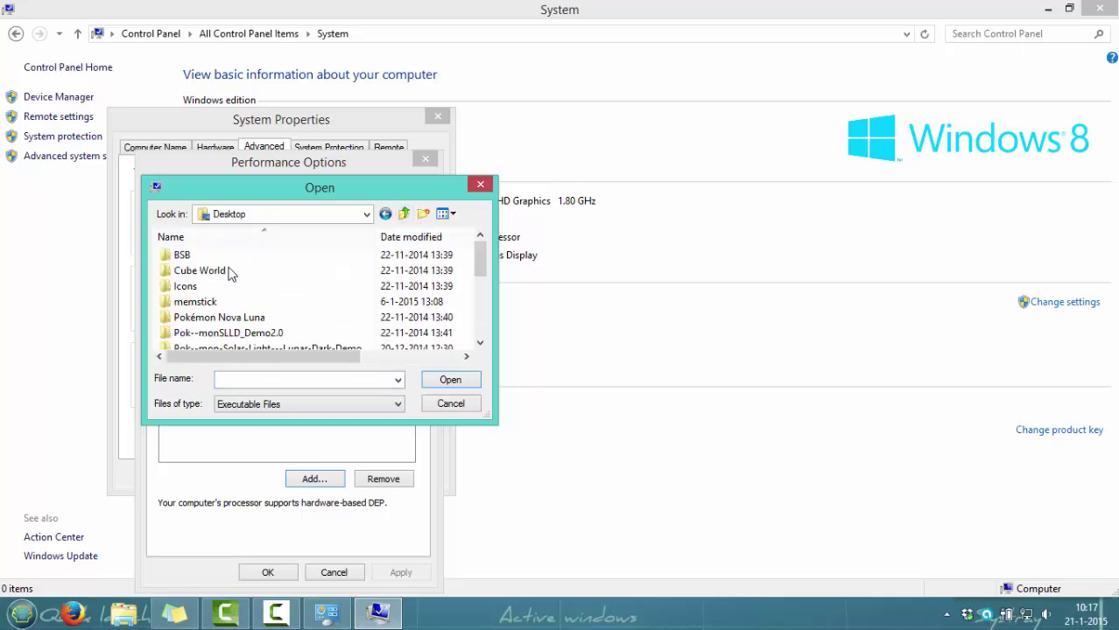
Add the Game application from the Pokémon Solar Light & Lunar Dark Demo 3.0 folder to the exception list
{"action": "scroll", "coordinate": [289, 275], "scroll_direction": "down", "scroll_amount": 1}
{"action": "left_click", "coordinate": [276, 302]}
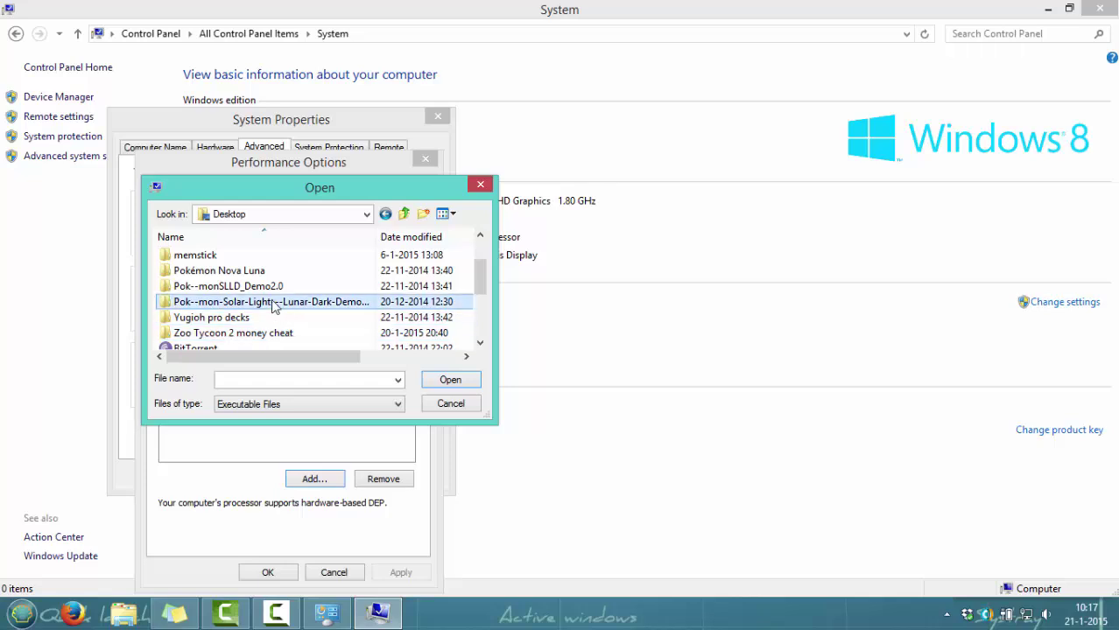
{"action": "mouse_move", "coordinate": [376, 247]}
{"action": "left_mouse_down"}
{"action": "mouse_move", "coordinate": [444, 245]}
{"action": "mouse_move", "coordinate": [372, 248]}
{"action": "left_mouse_up"}
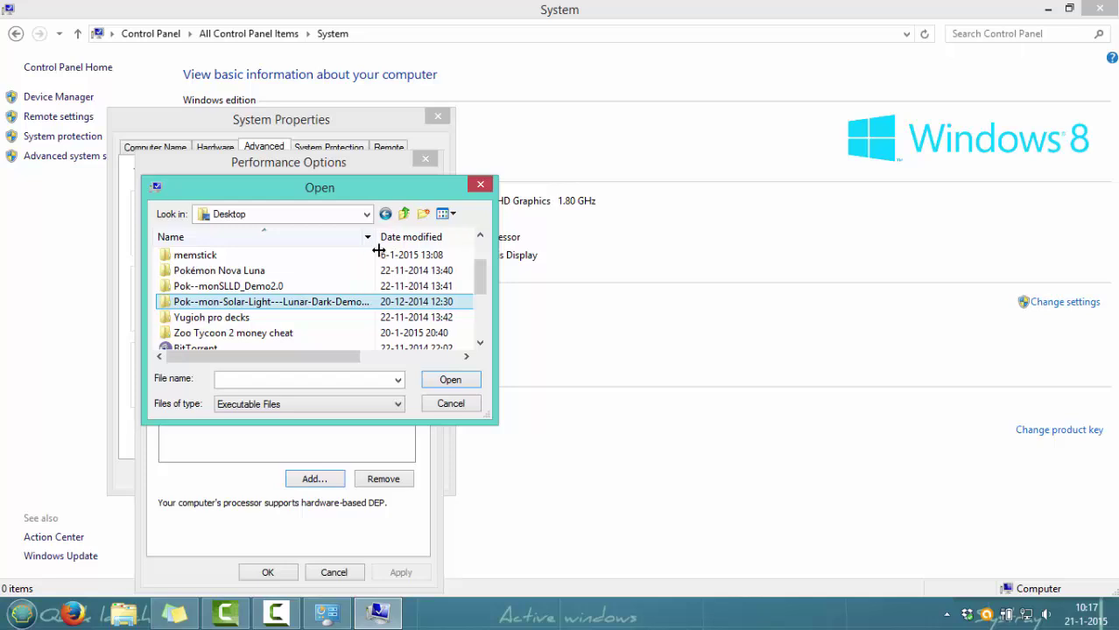
{"action": "double_click", "coordinate": [292, 305]}
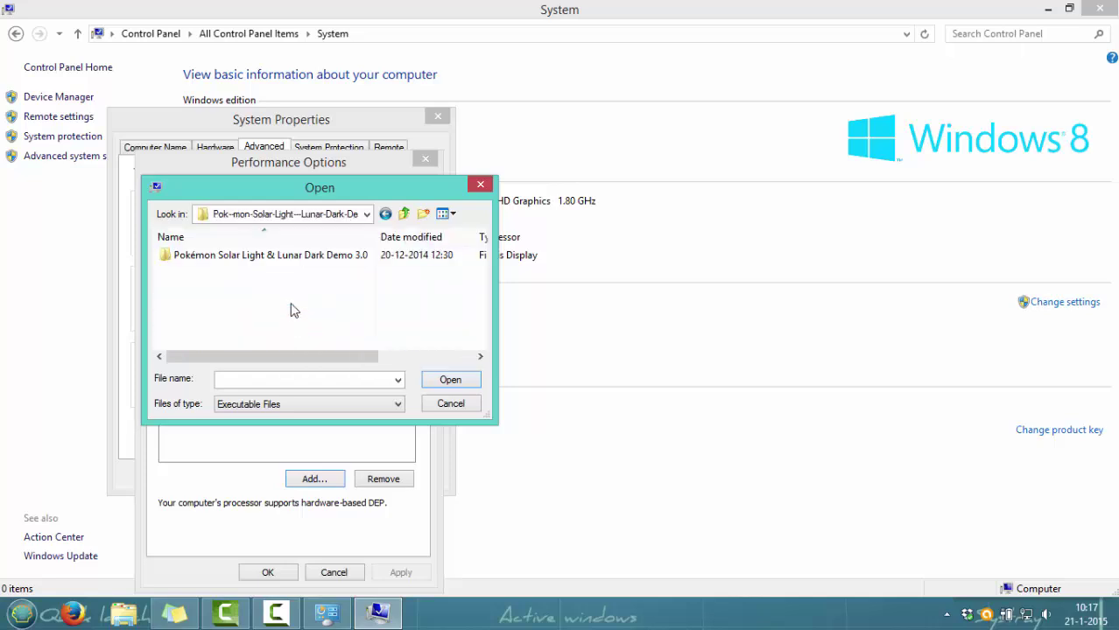
{"action": "double_click", "coordinate": [282, 256]}
{"action": "scroll", "coordinate": [289, 280], "scroll_direction": "down", "scroll_amount": 1}
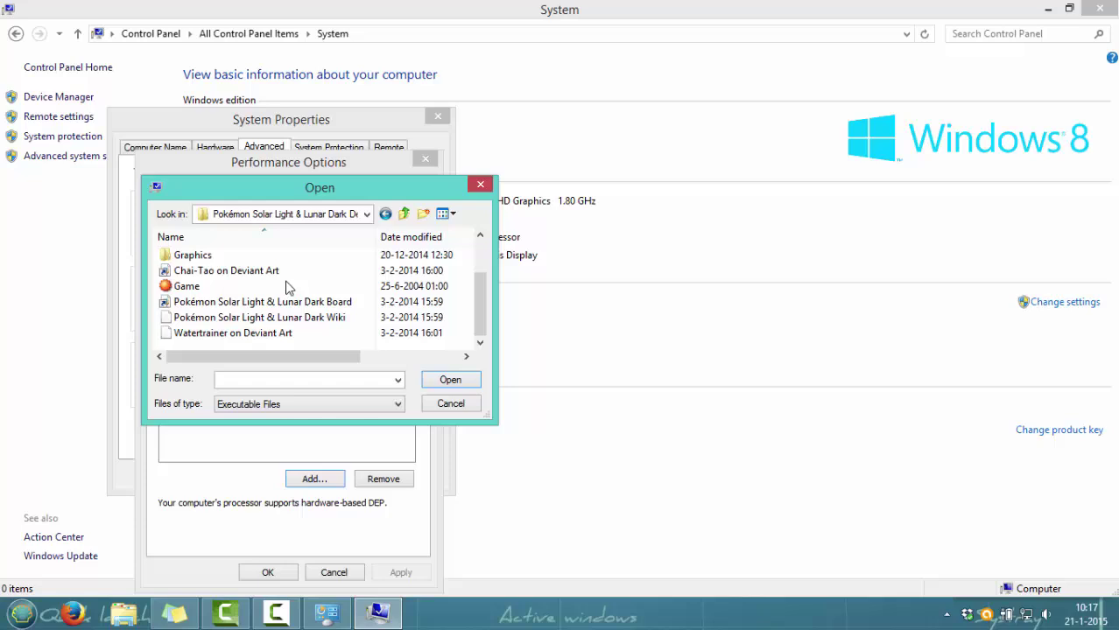
{"action": "left_click", "coordinate": [183, 287]}
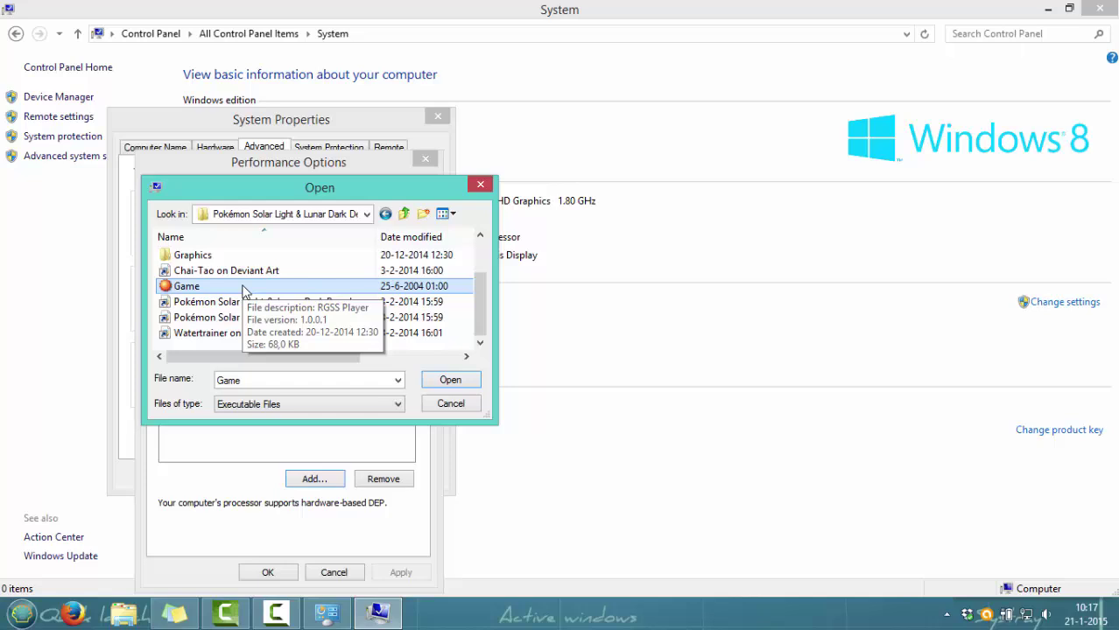
{"action": "left_click", "coordinate": [443, 382]}
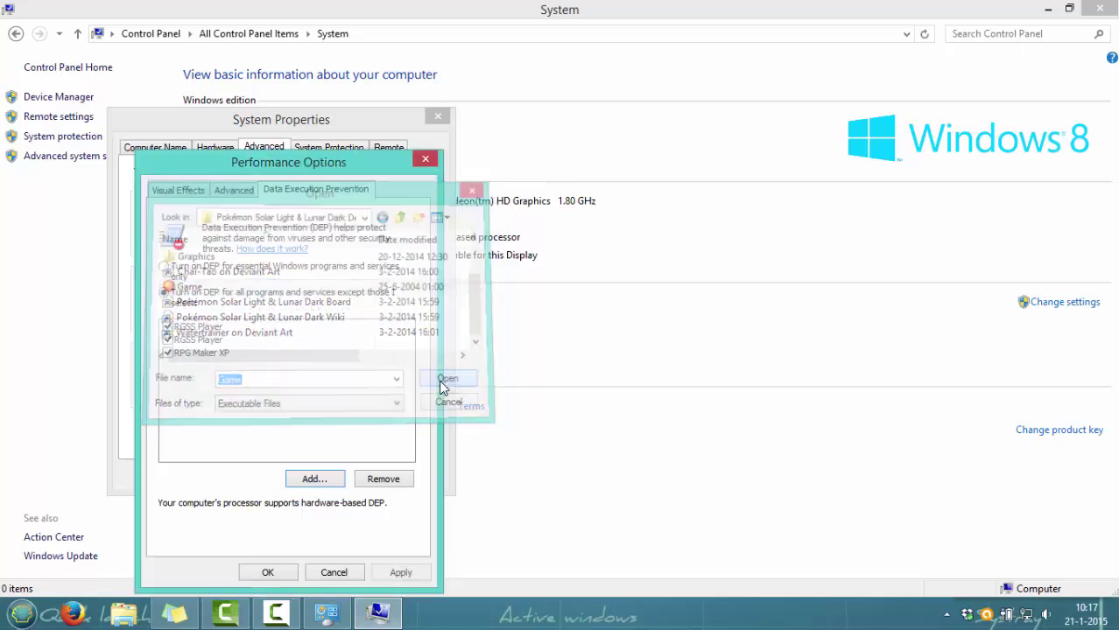
Accept the Performance Options and System Properties changes, and close the System window
{"action": "left_click", "coordinate": [267, 573]}
{"action": "left_click", "coordinate": [289, 474]}
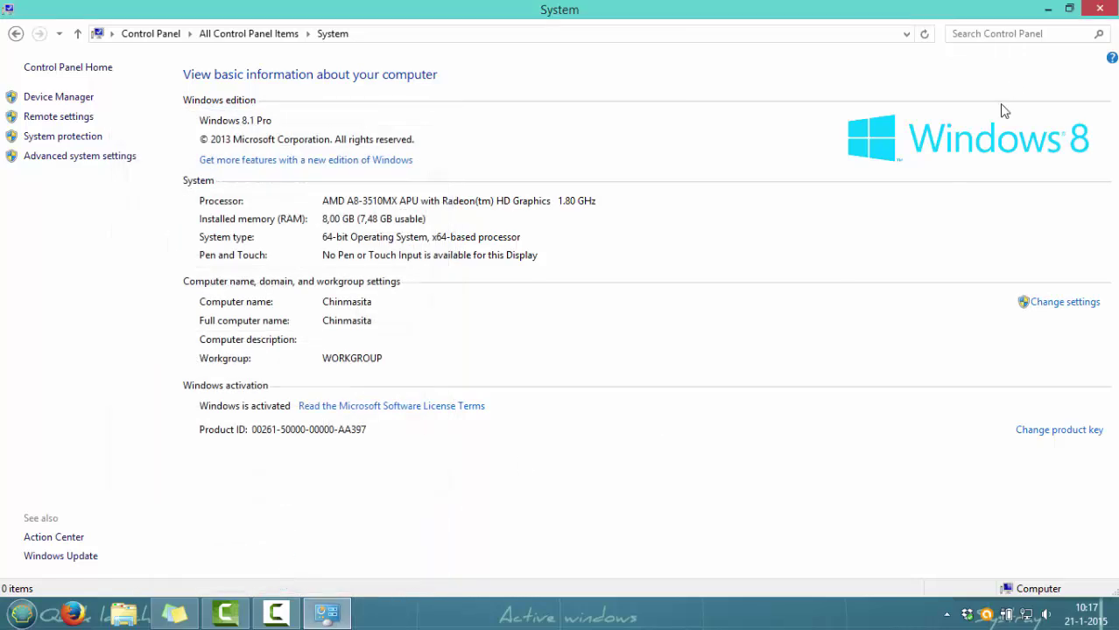
{"action": "left_click", "coordinate": [1100, 7]}
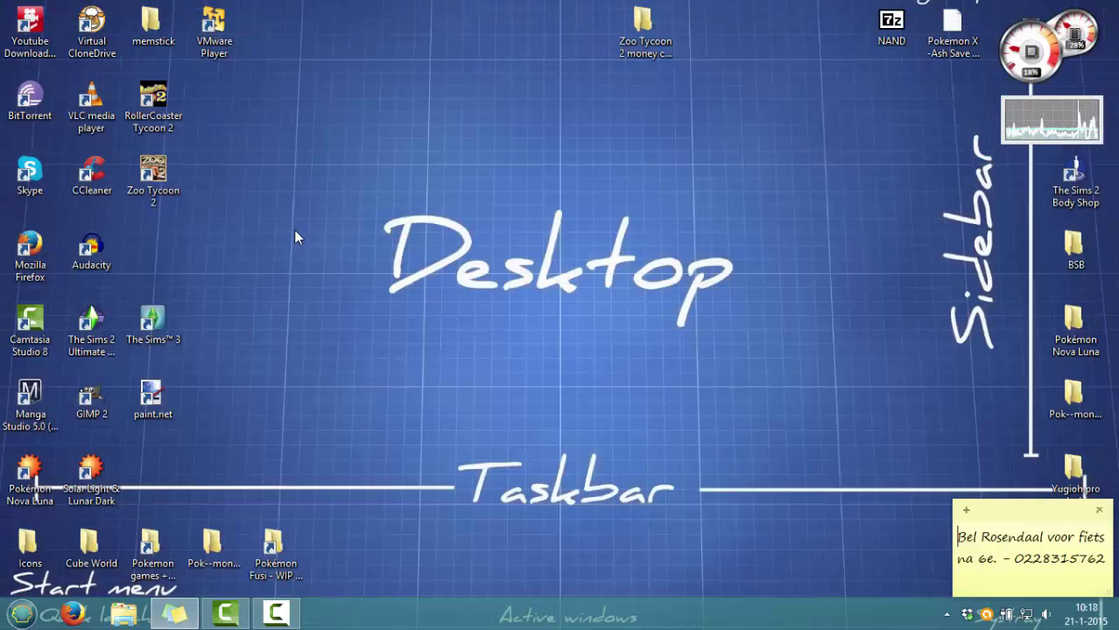
Test-launch Pokémon Nova Luna and Solar Light & Lunar Dark from the desktop, closing each game after it starts
{"action": "double_click", "coordinate": [30, 473]}
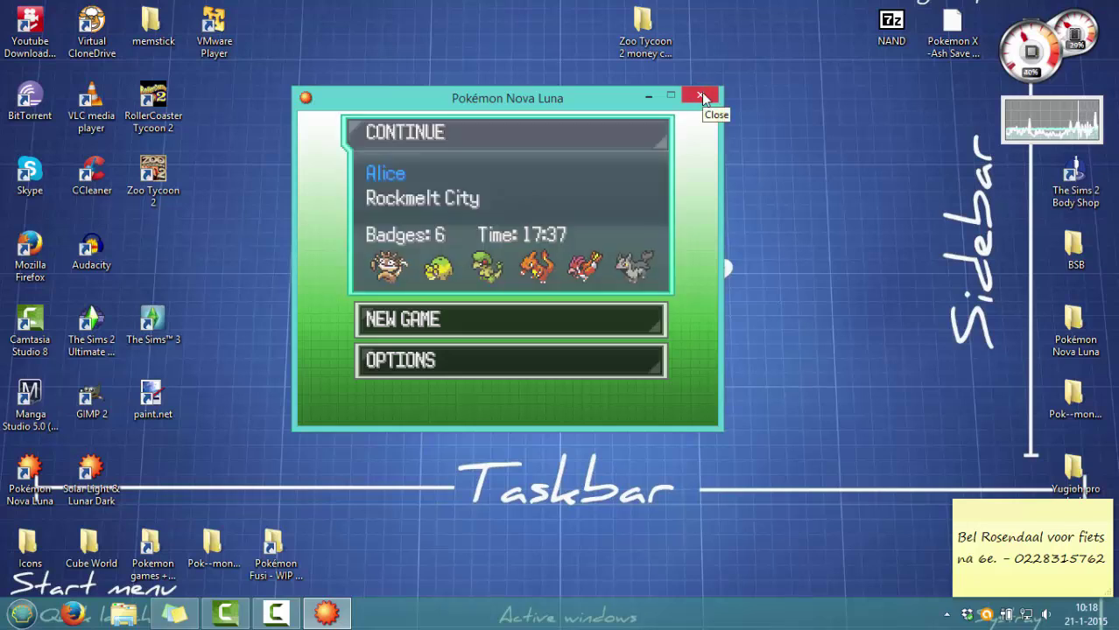
{"action": "left_click", "coordinate": [703, 99]}
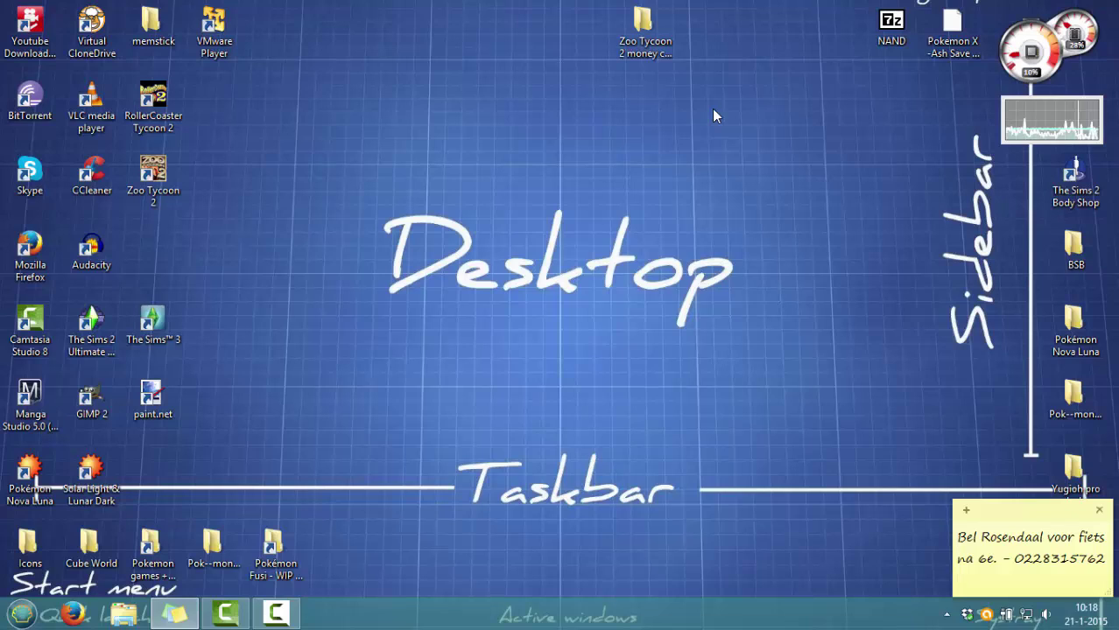
{"action": "double_click", "coordinate": [94, 470]}
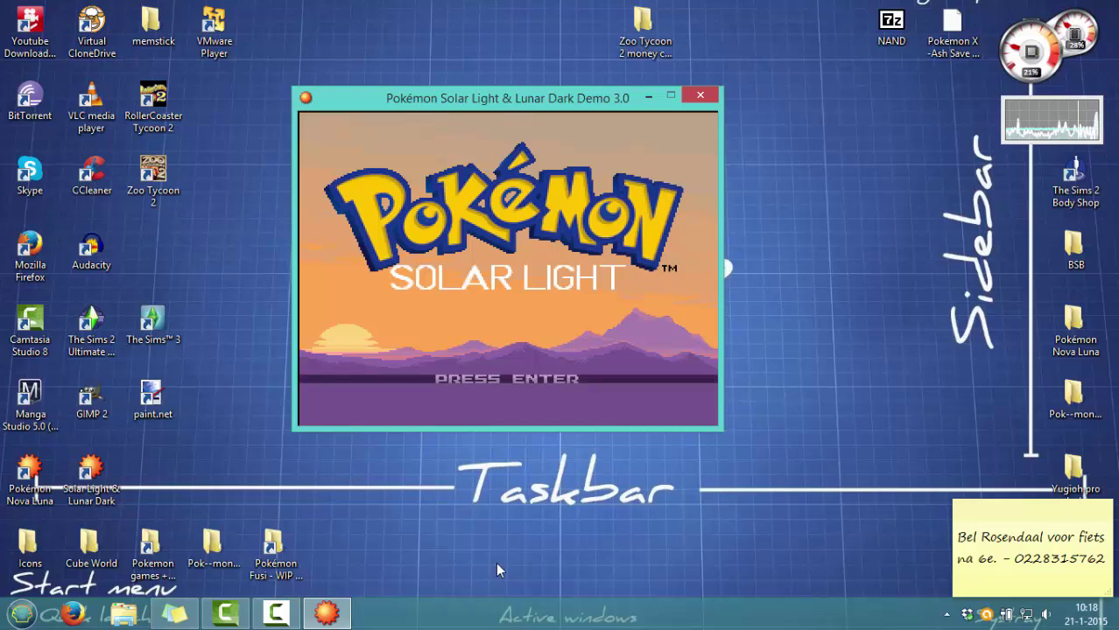
{"action": "left_click", "coordinate": [706, 98]}
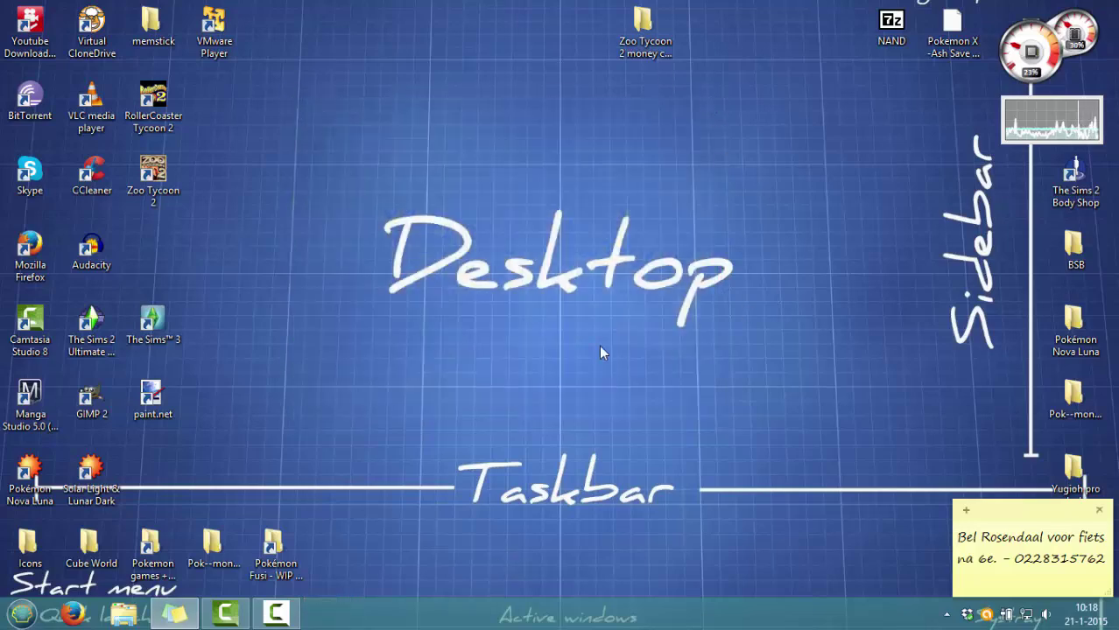
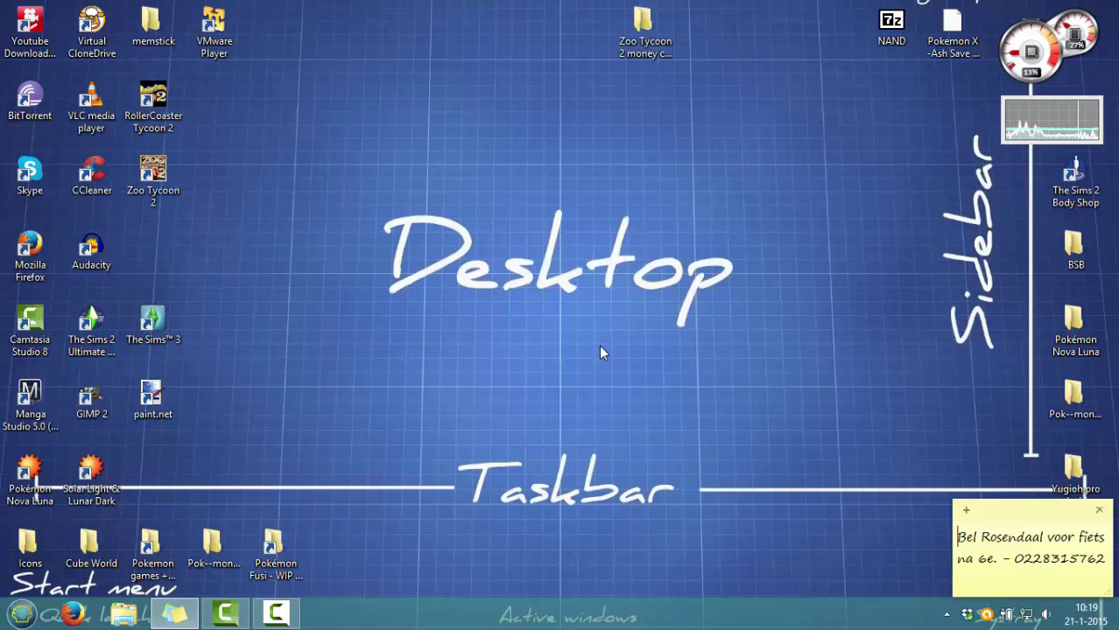
Open the Game RPGXP project from the Pokémon Fusi - WIP (Essentials) folder in RPG Maker XP, minimize the folder, and close the editor
{"action": "key", "text": "super"}
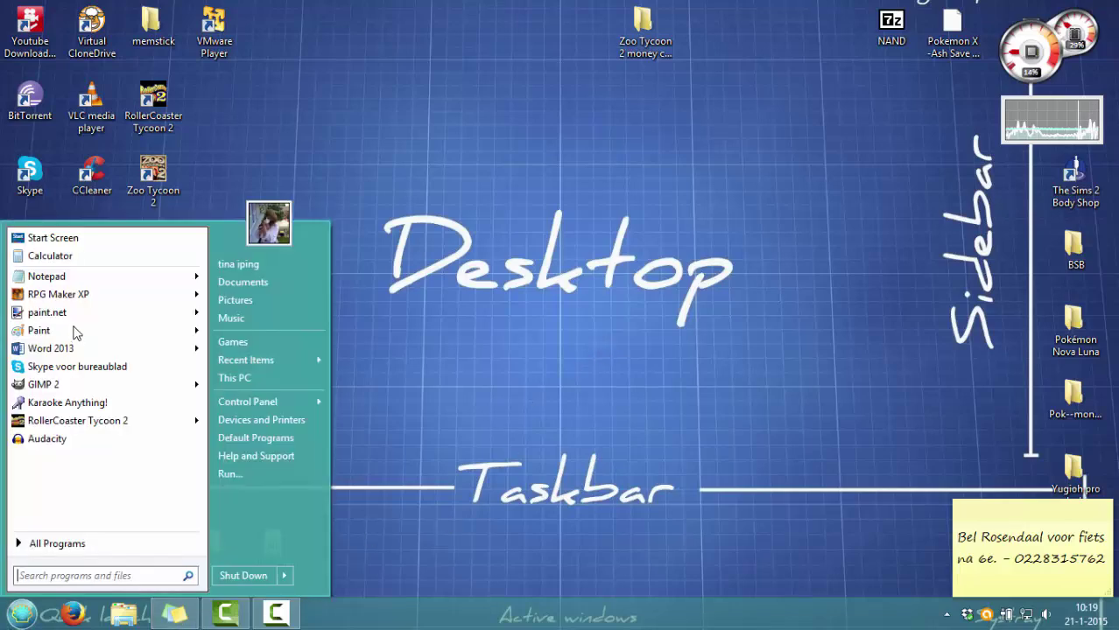
{"action": "left_click", "coordinate": [518, 460]}
{"action": "double_click", "coordinate": [273, 547]}
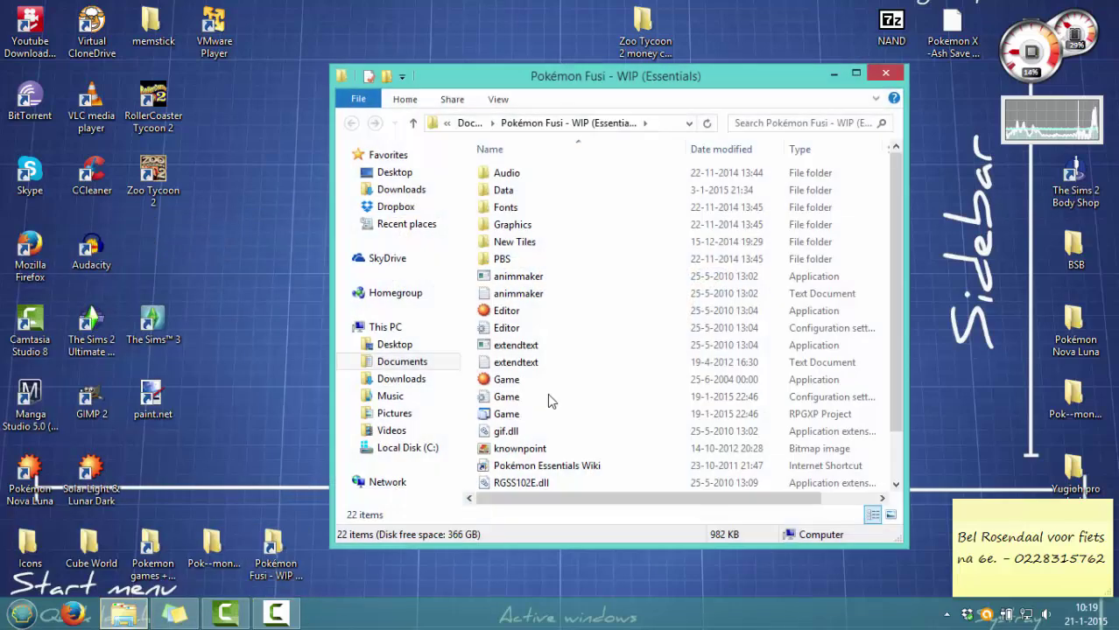
{"action": "left_click", "coordinate": [526, 417]}
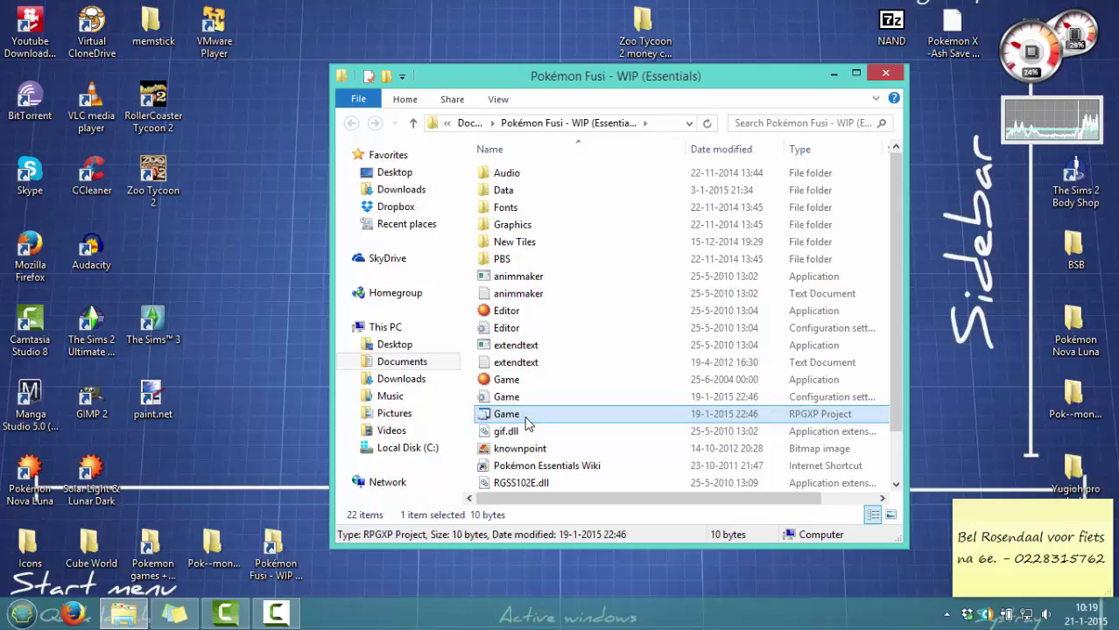
{"action": "double_click", "coordinate": [526, 416]}
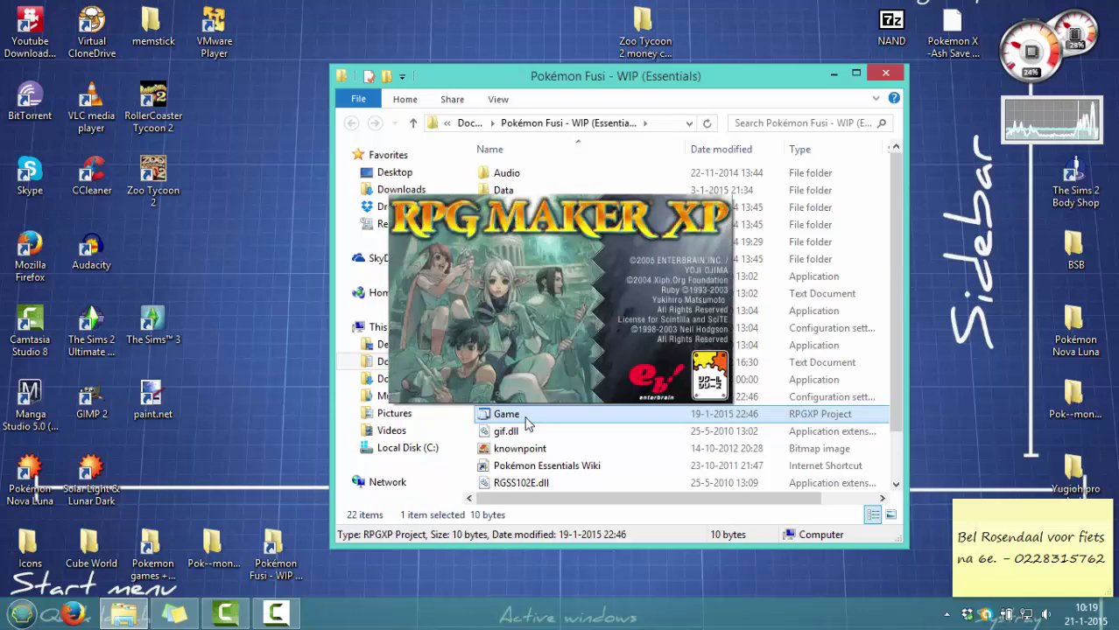
{"action": "left_click", "coordinate": [836, 73]}
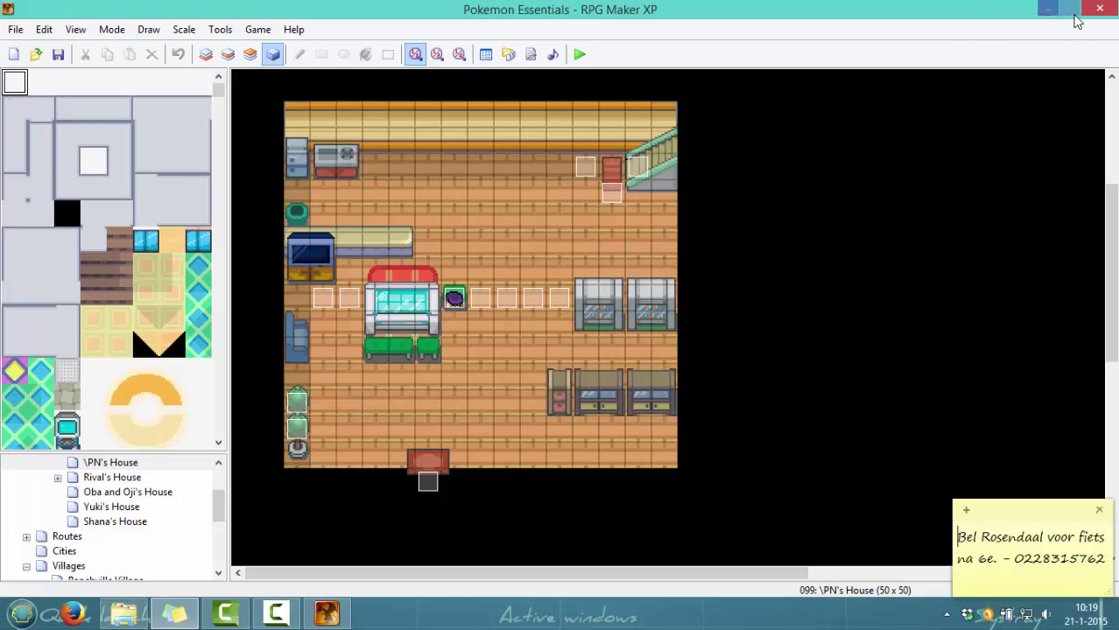
{"action": "left_click", "coordinate": [1111, 9]}
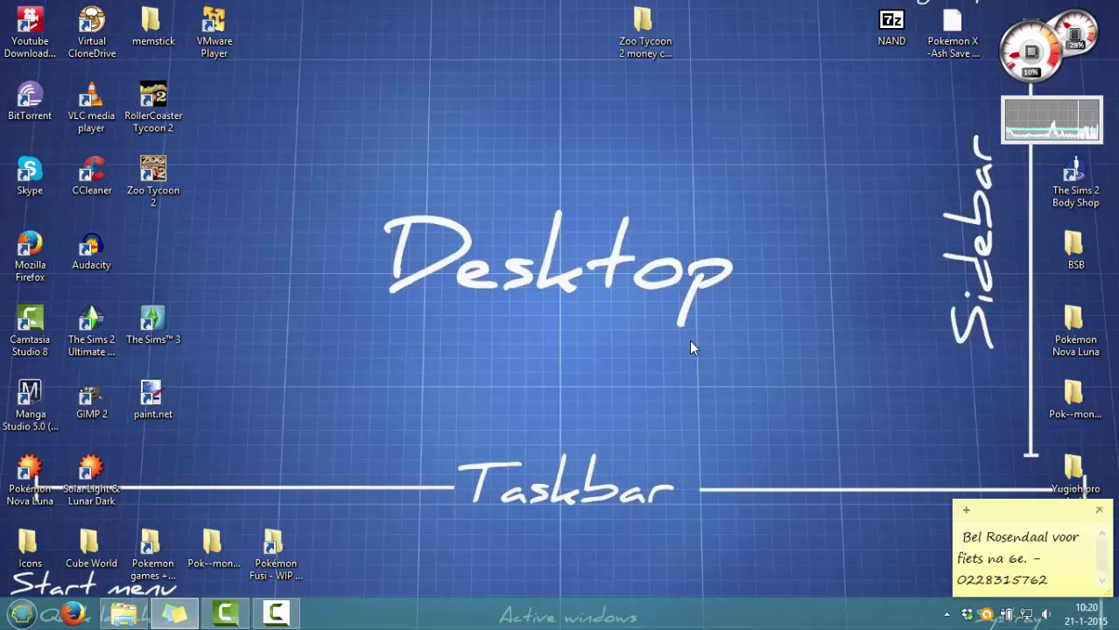
{"action": "key", "text": "BackSpace"}
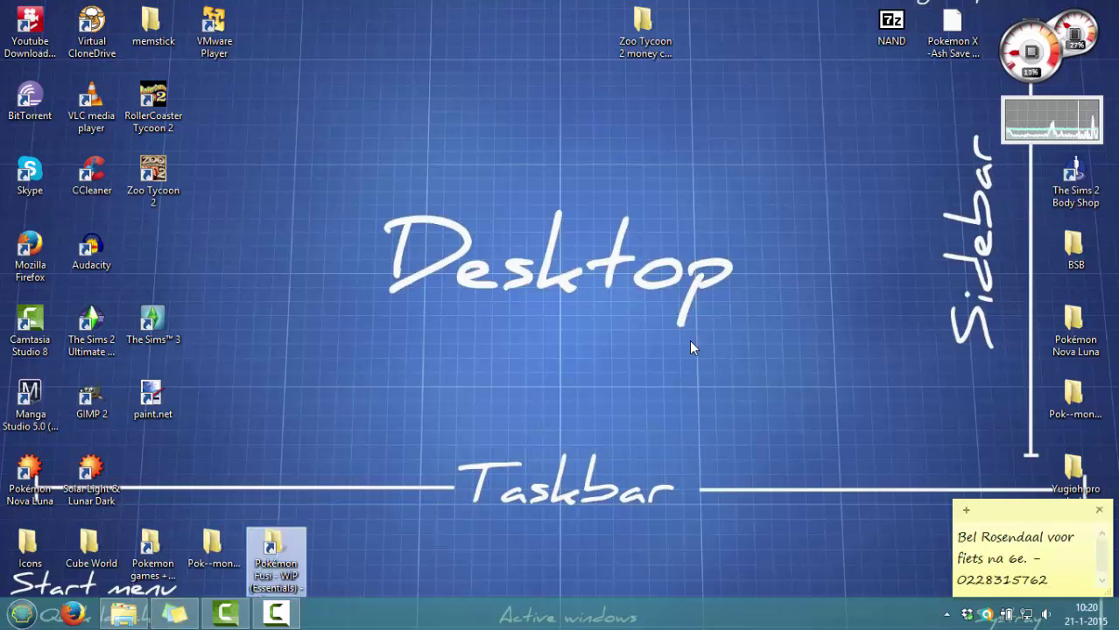
{"action": "left_click", "coordinate": [690, 341]}
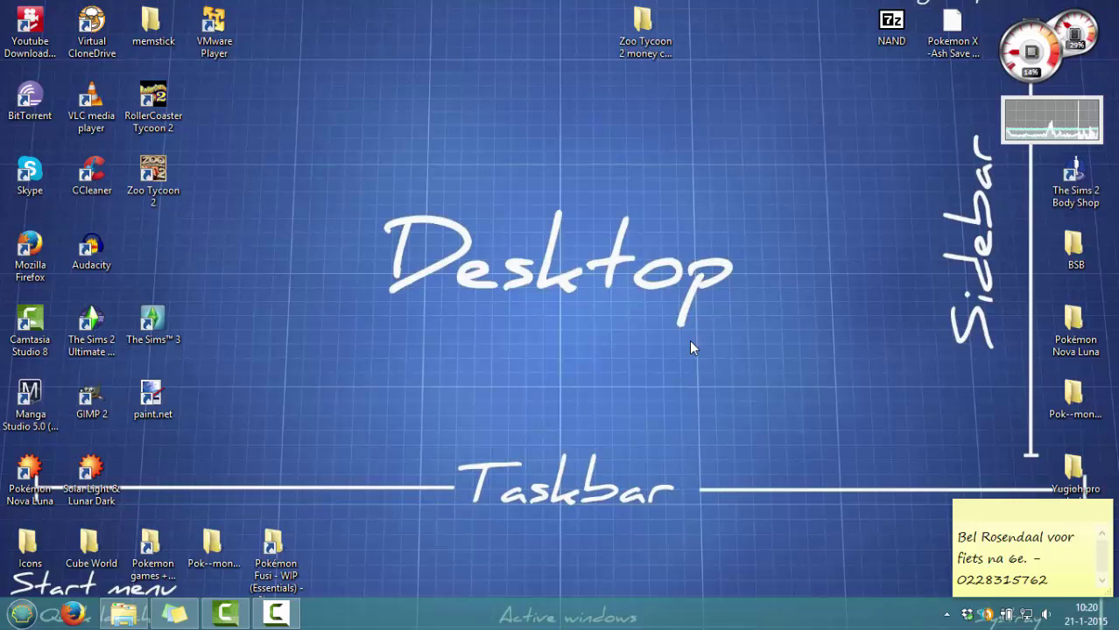